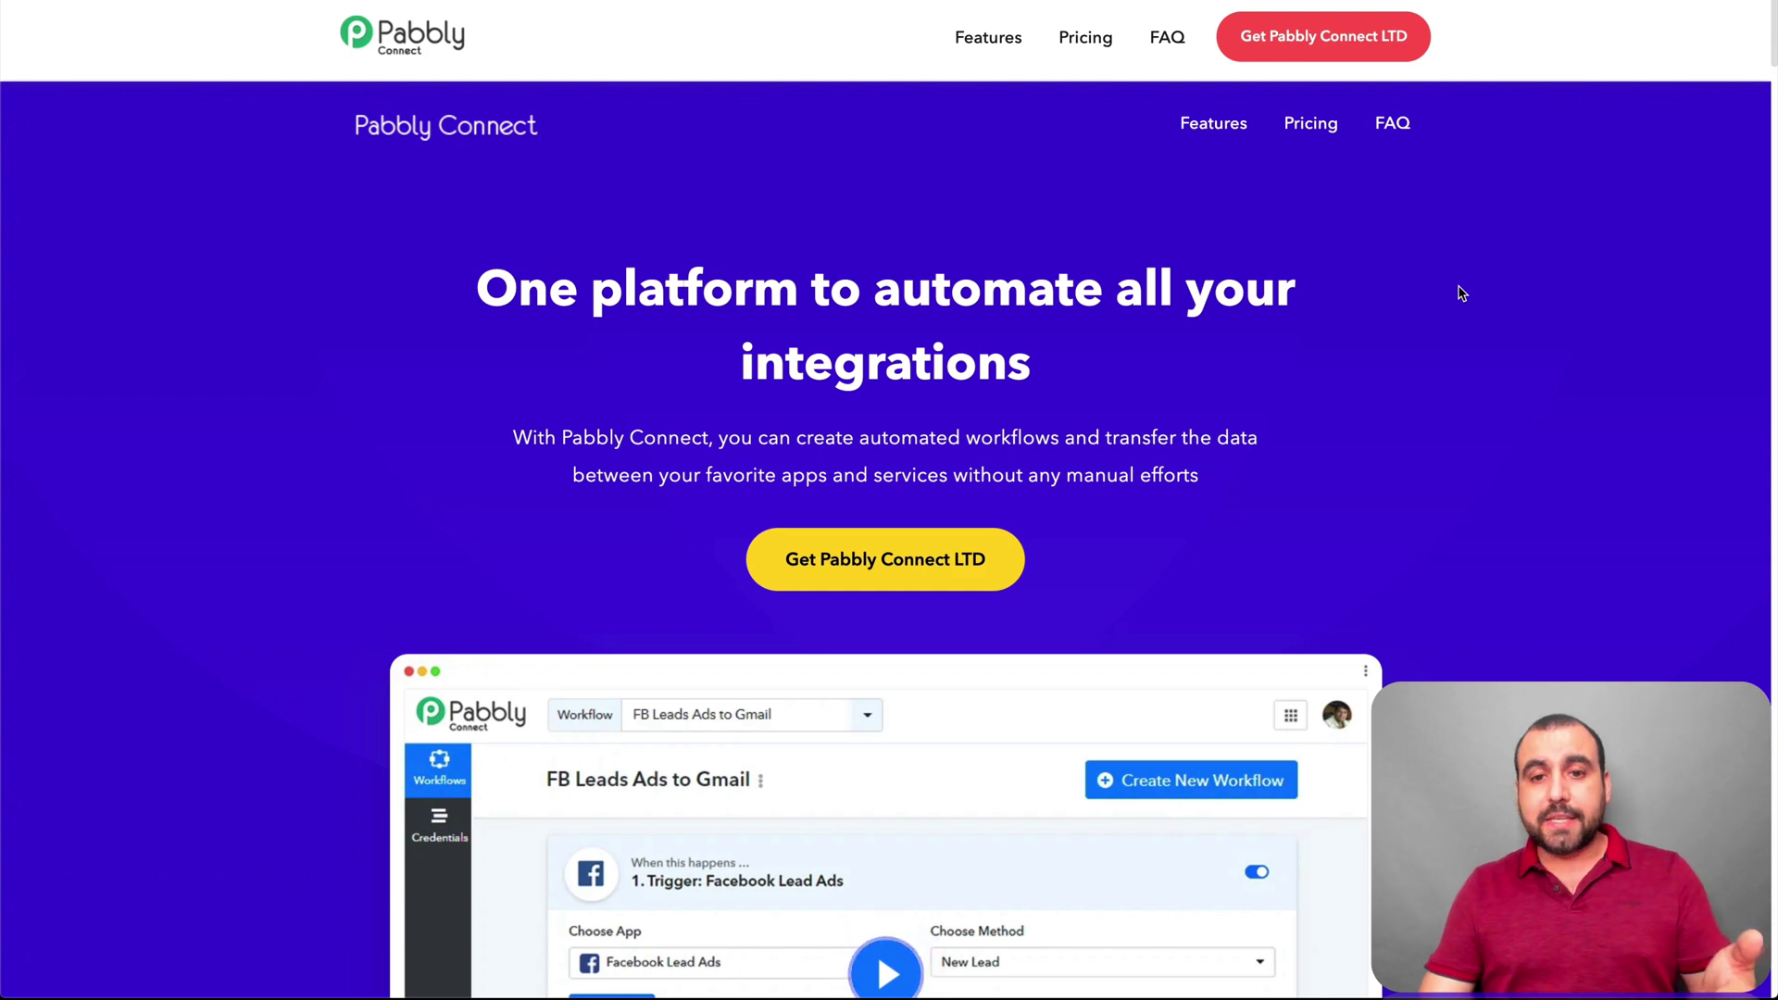
pyautogui.scroll(-8, 1458, 292)
pyautogui.scroll(-8, 1460, 292)
pyautogui.scroll(-8, 1459, 292)
pyautogui.scroll(-8, 1458, 293)
pyautogui.scroll(5, 1457, 286)
pyautogui.scroll(4, 1457, 285)
pyautogui.scroll(2, 1458, 285)
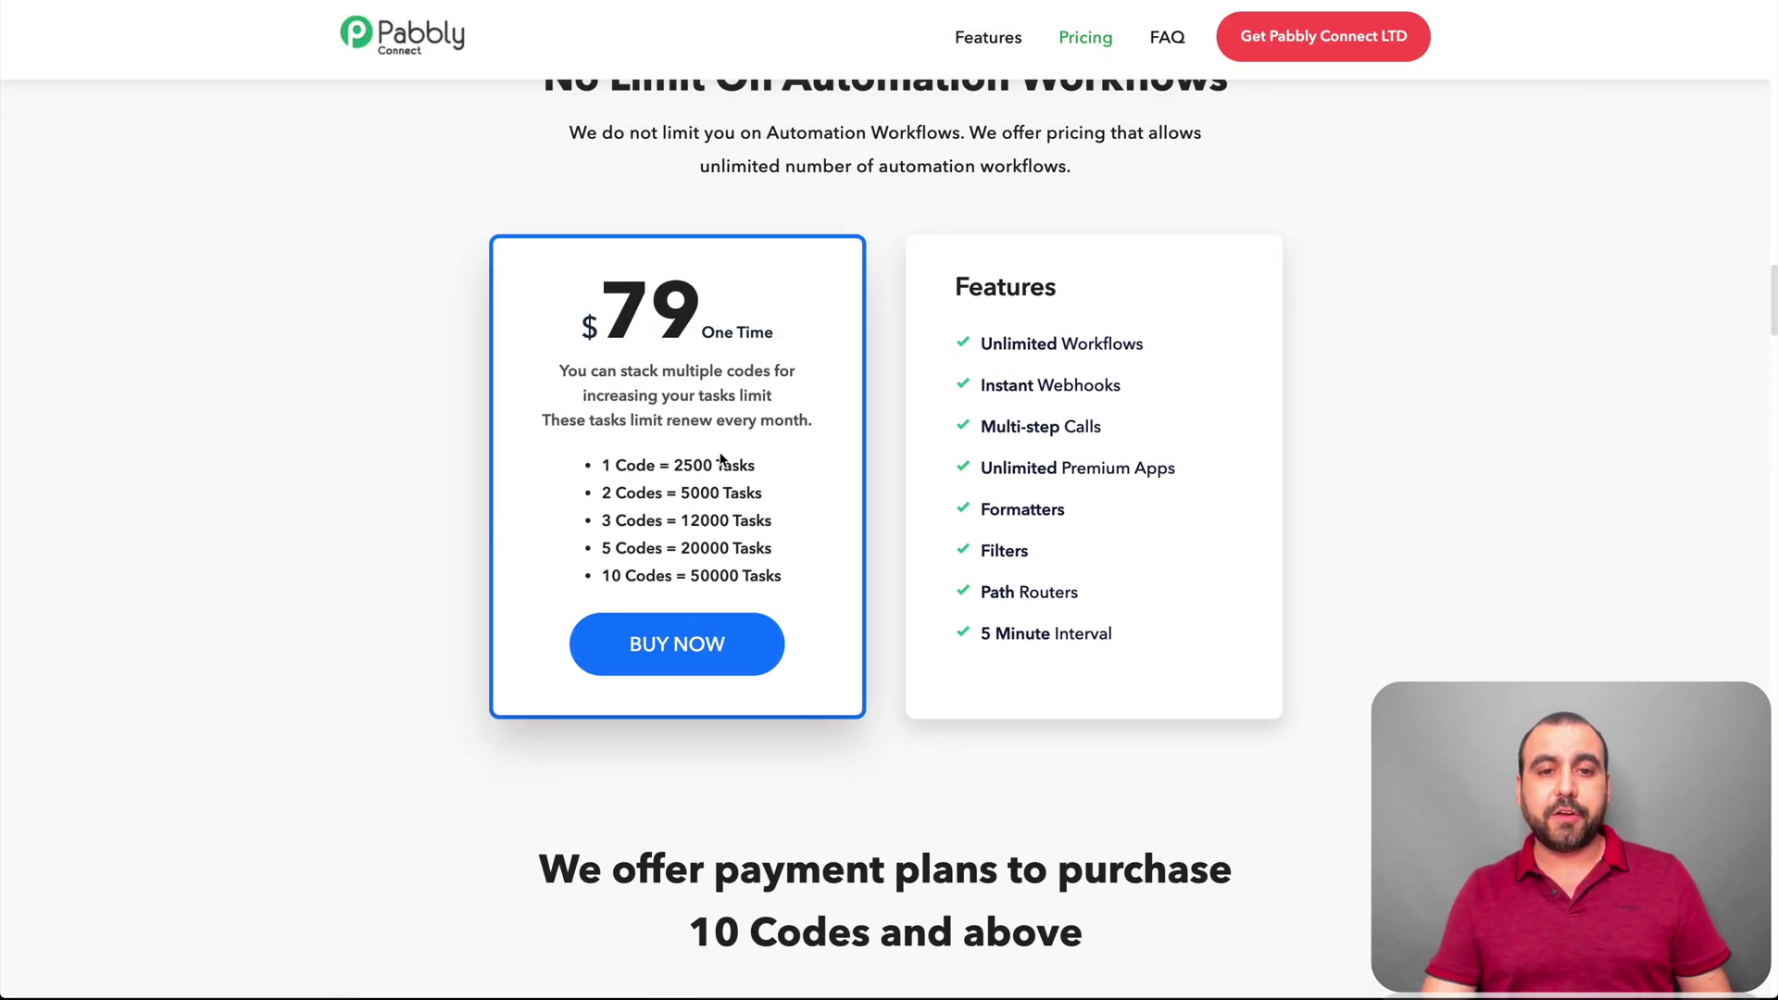
# Highlight the 2500 tasks, 5 Minute Interval and Instant Webhooks features on the $79 card
pyautogui.moveTo(670, 465); pyautogui.dragTo(713, 464)
pyautogui.click(787, 481)
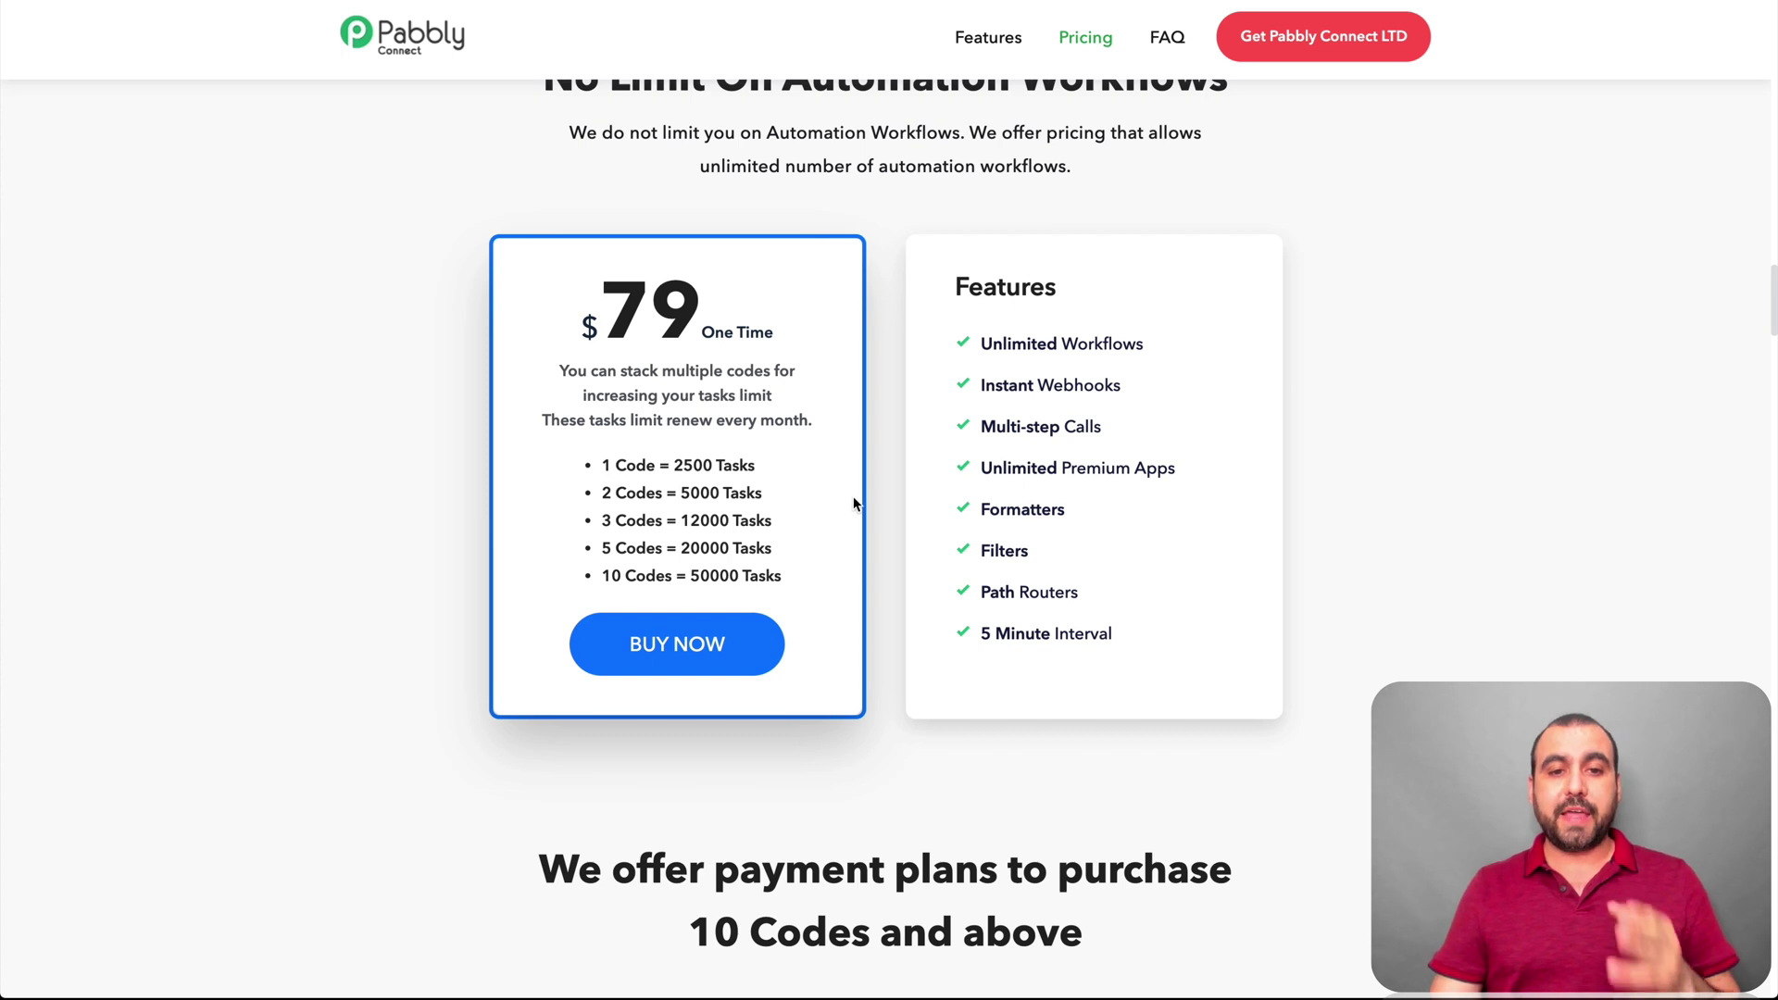
pyautogui.moveTo(977, 635); pyautogui.dragTo(1158, 638)
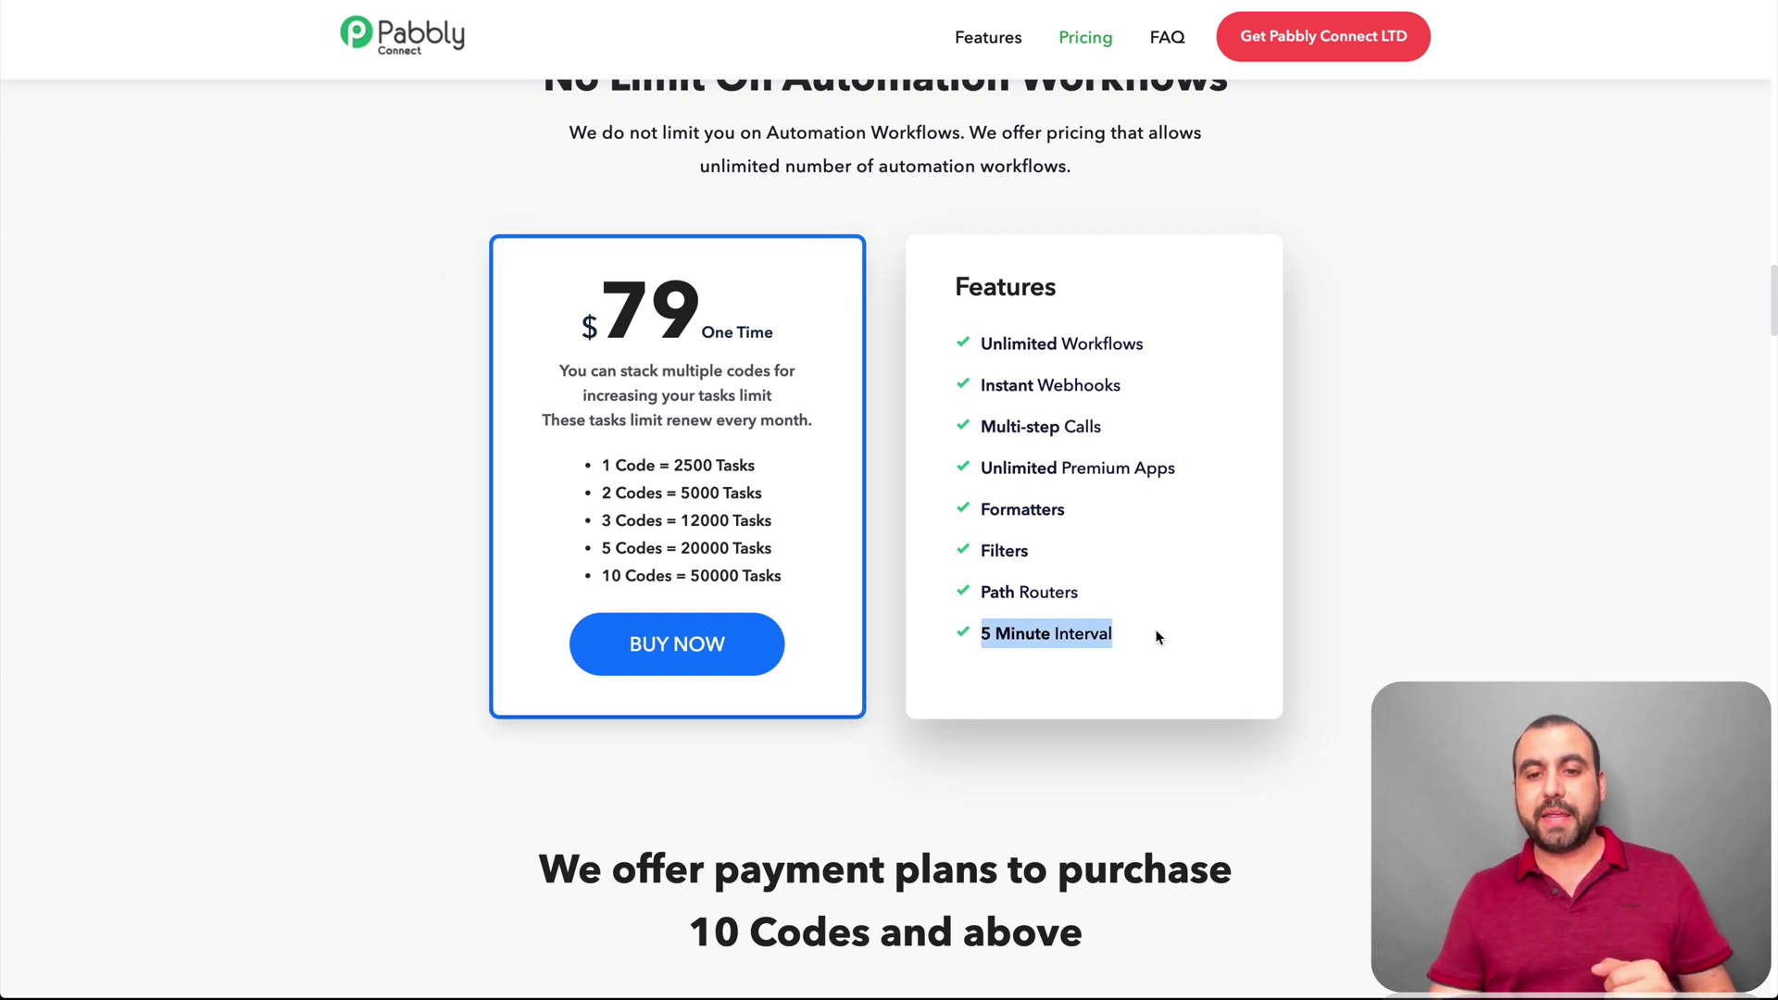
pyautogui.doubleClick(1089, 633)
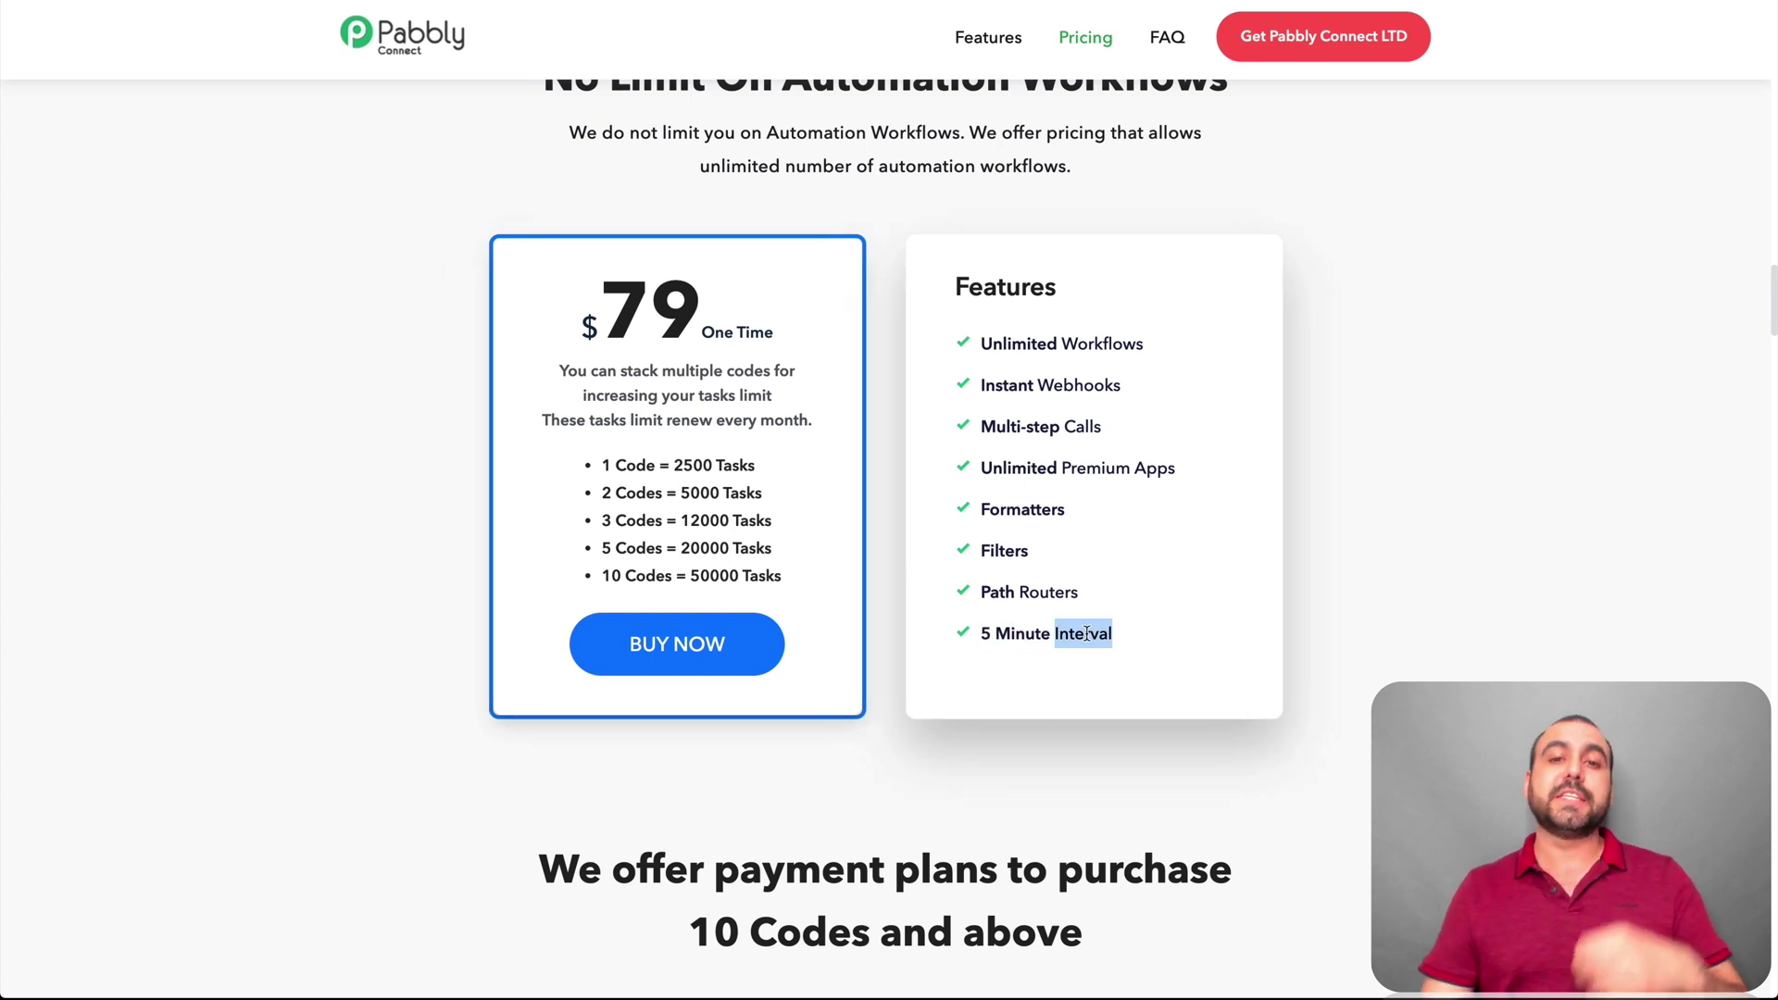
pyautogui.click(1150, 642)
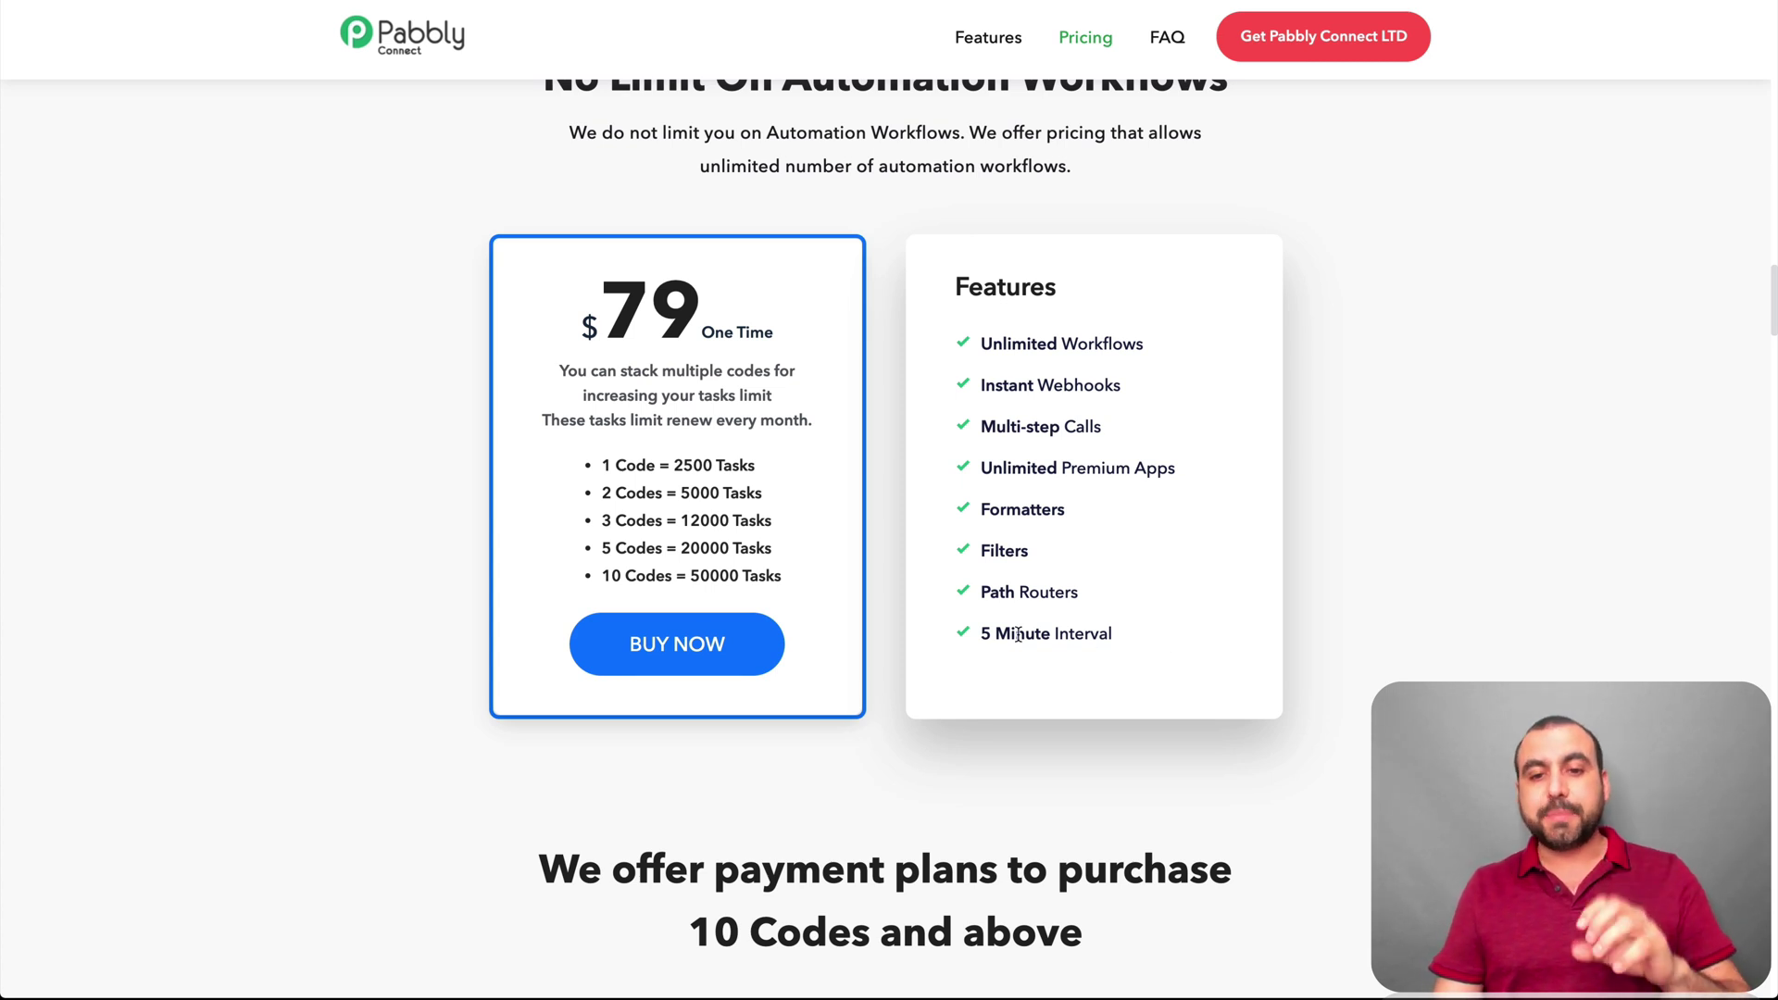
pyautogui.tripleClick(1040, 383)
pyautogui.doubleClick(1078, 384)
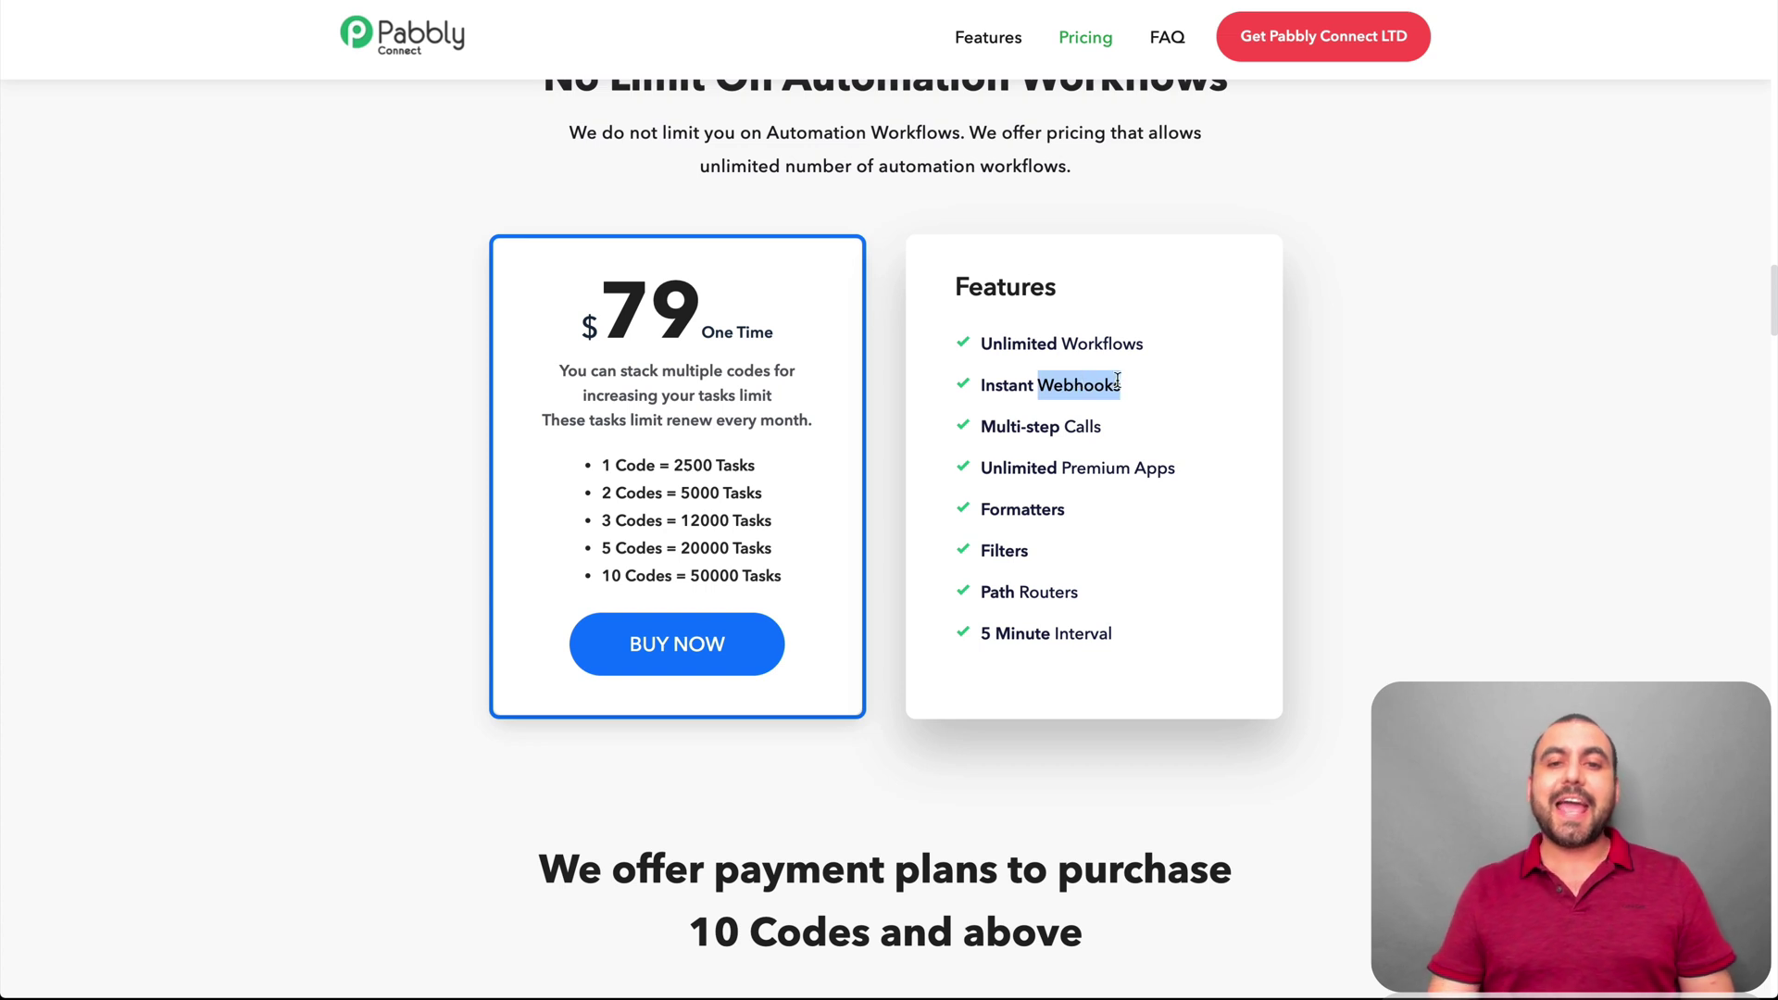
pyautogui.click(1116, 381)
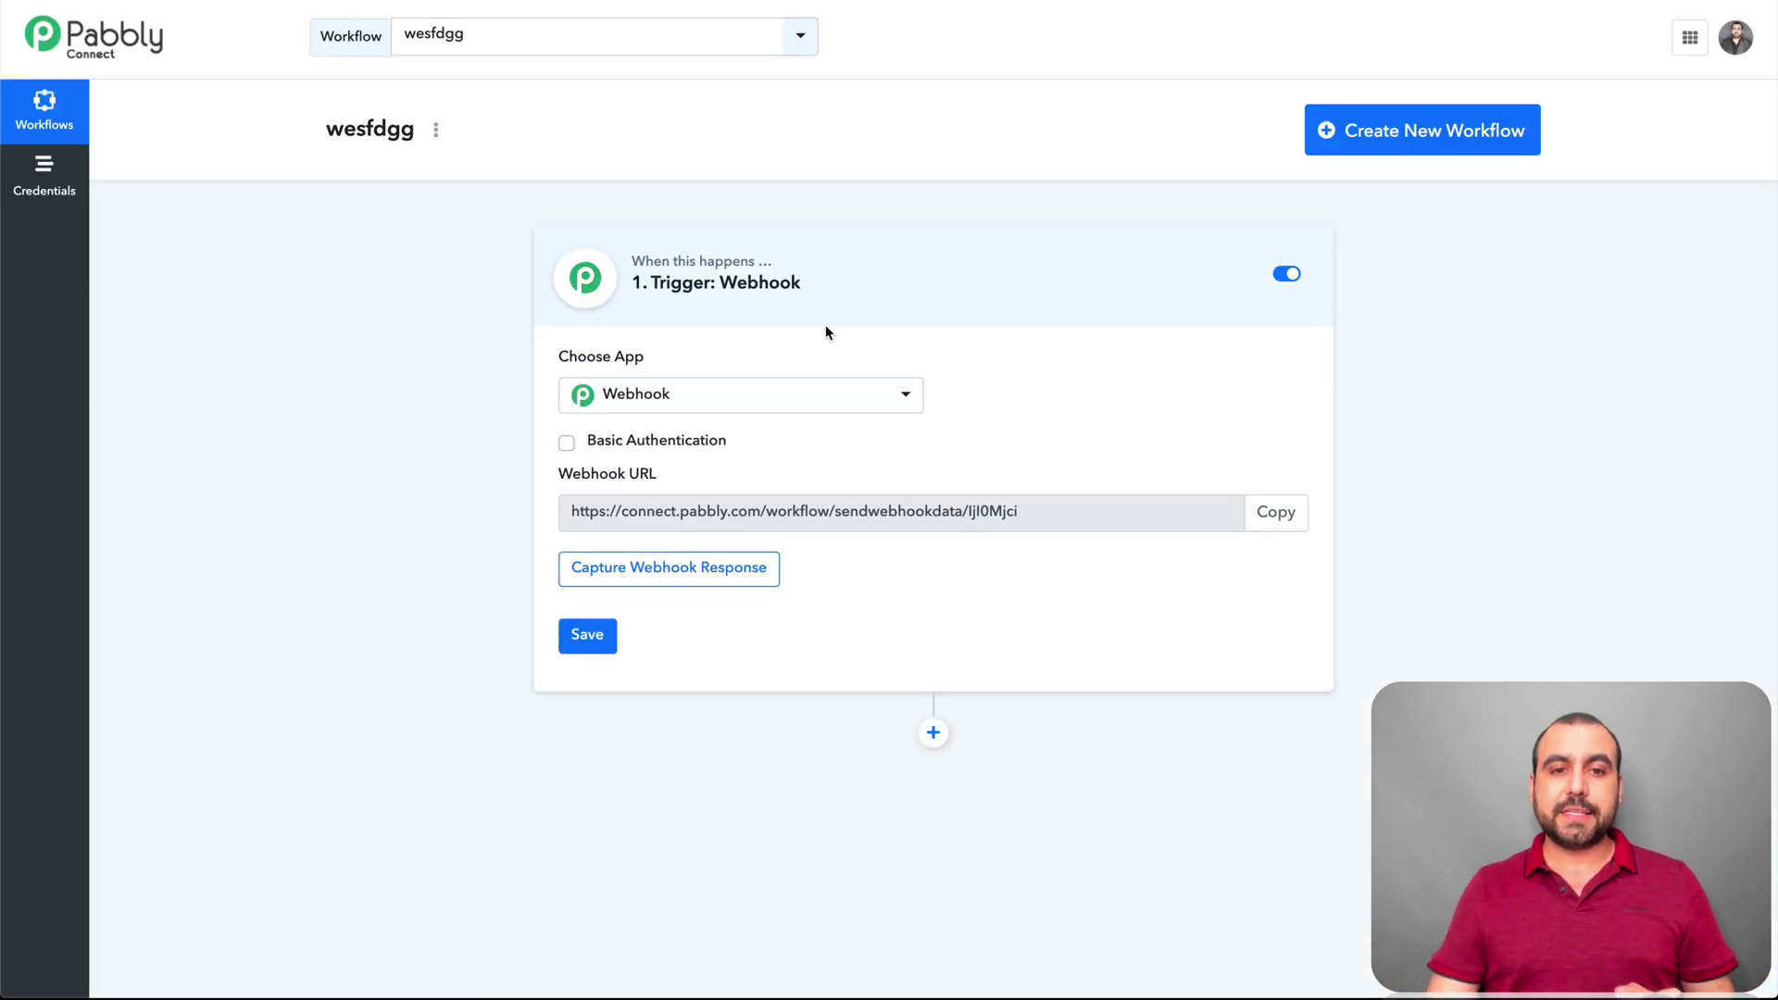
# Add a Facebook Pages action step after the webhook trigger
pyautogui.click(417, 34)
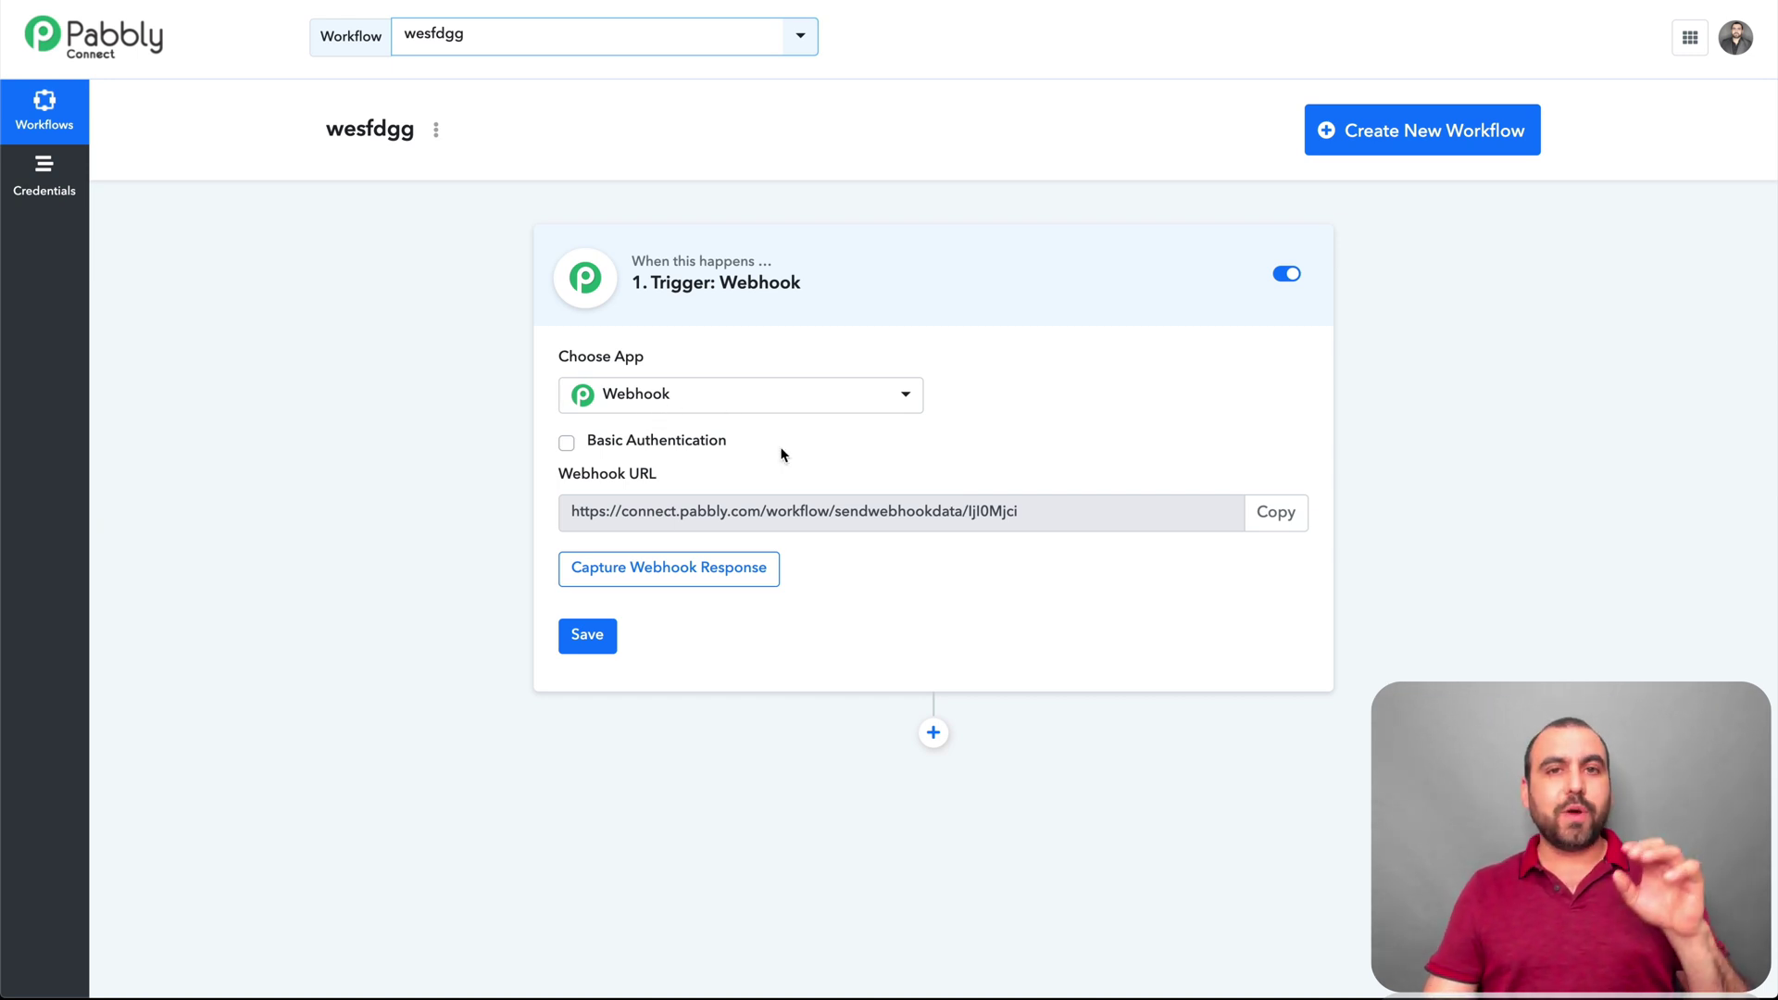
pyautogui.click(932, 719)
pyautogui.scroll(-1, 939, 731)
pyautogui.scroll(-3, 939, 730)
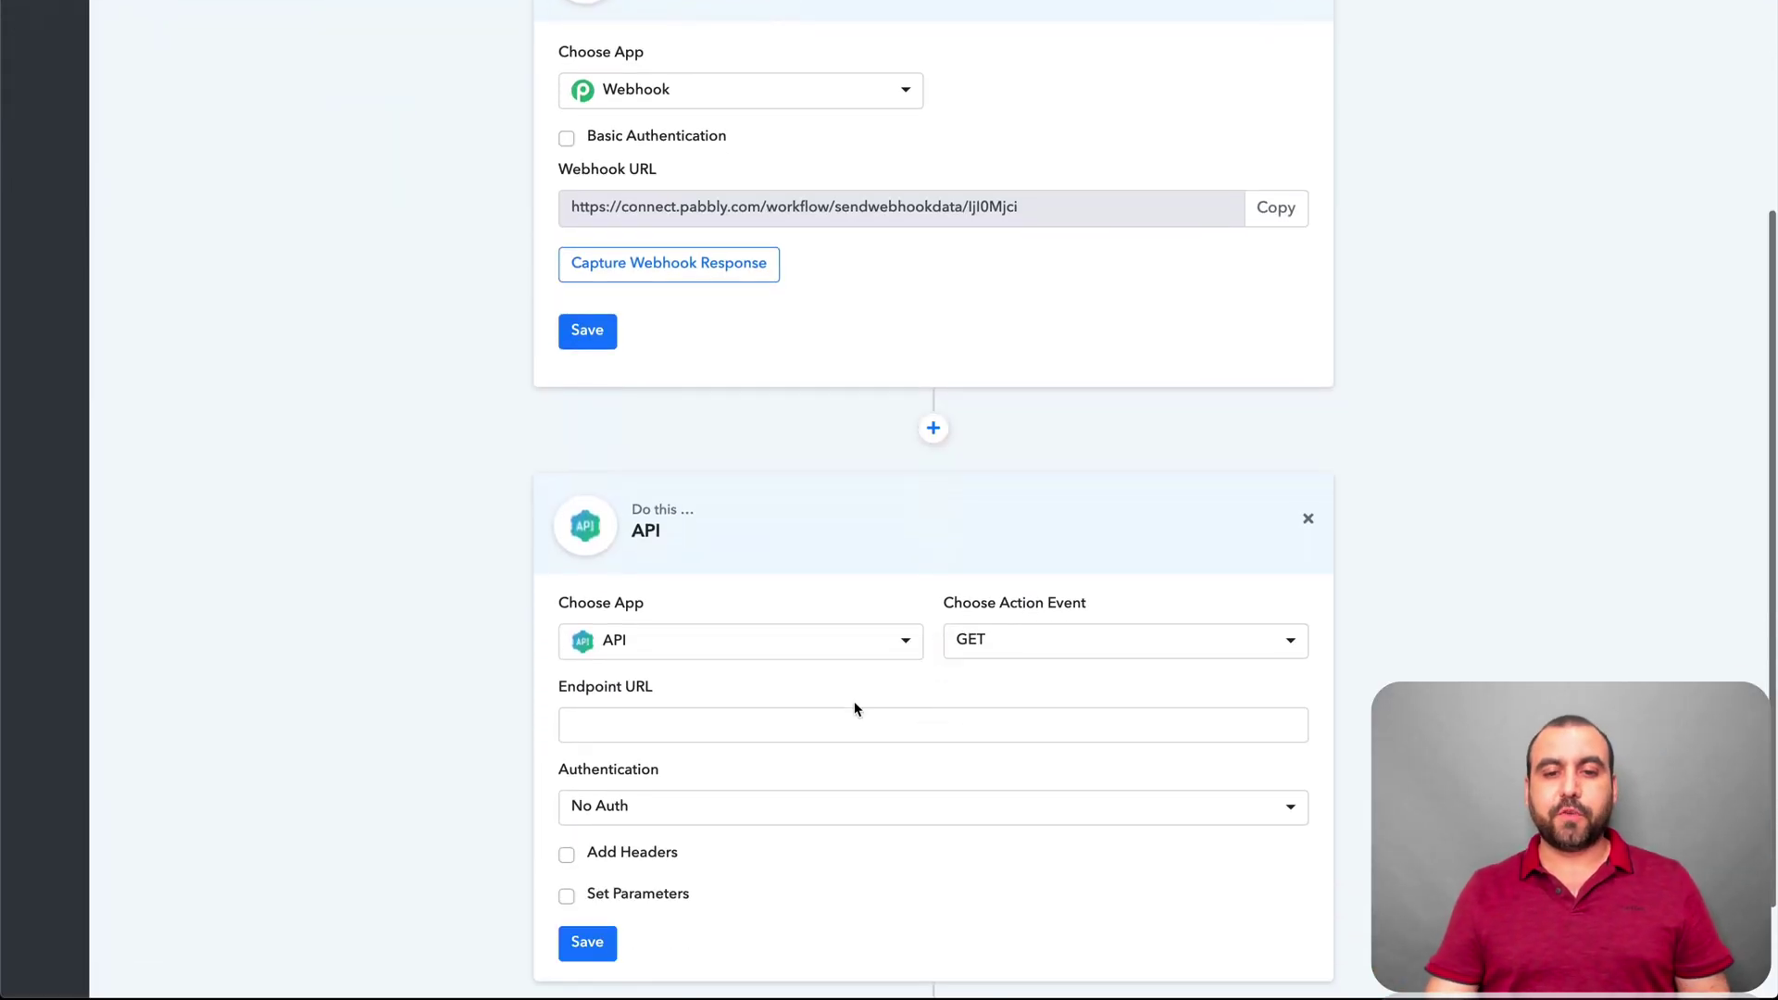
pyautogui.click(828, 638)
pyautogui.scroll(-2, 829, 638)
pyautogui.write('face')
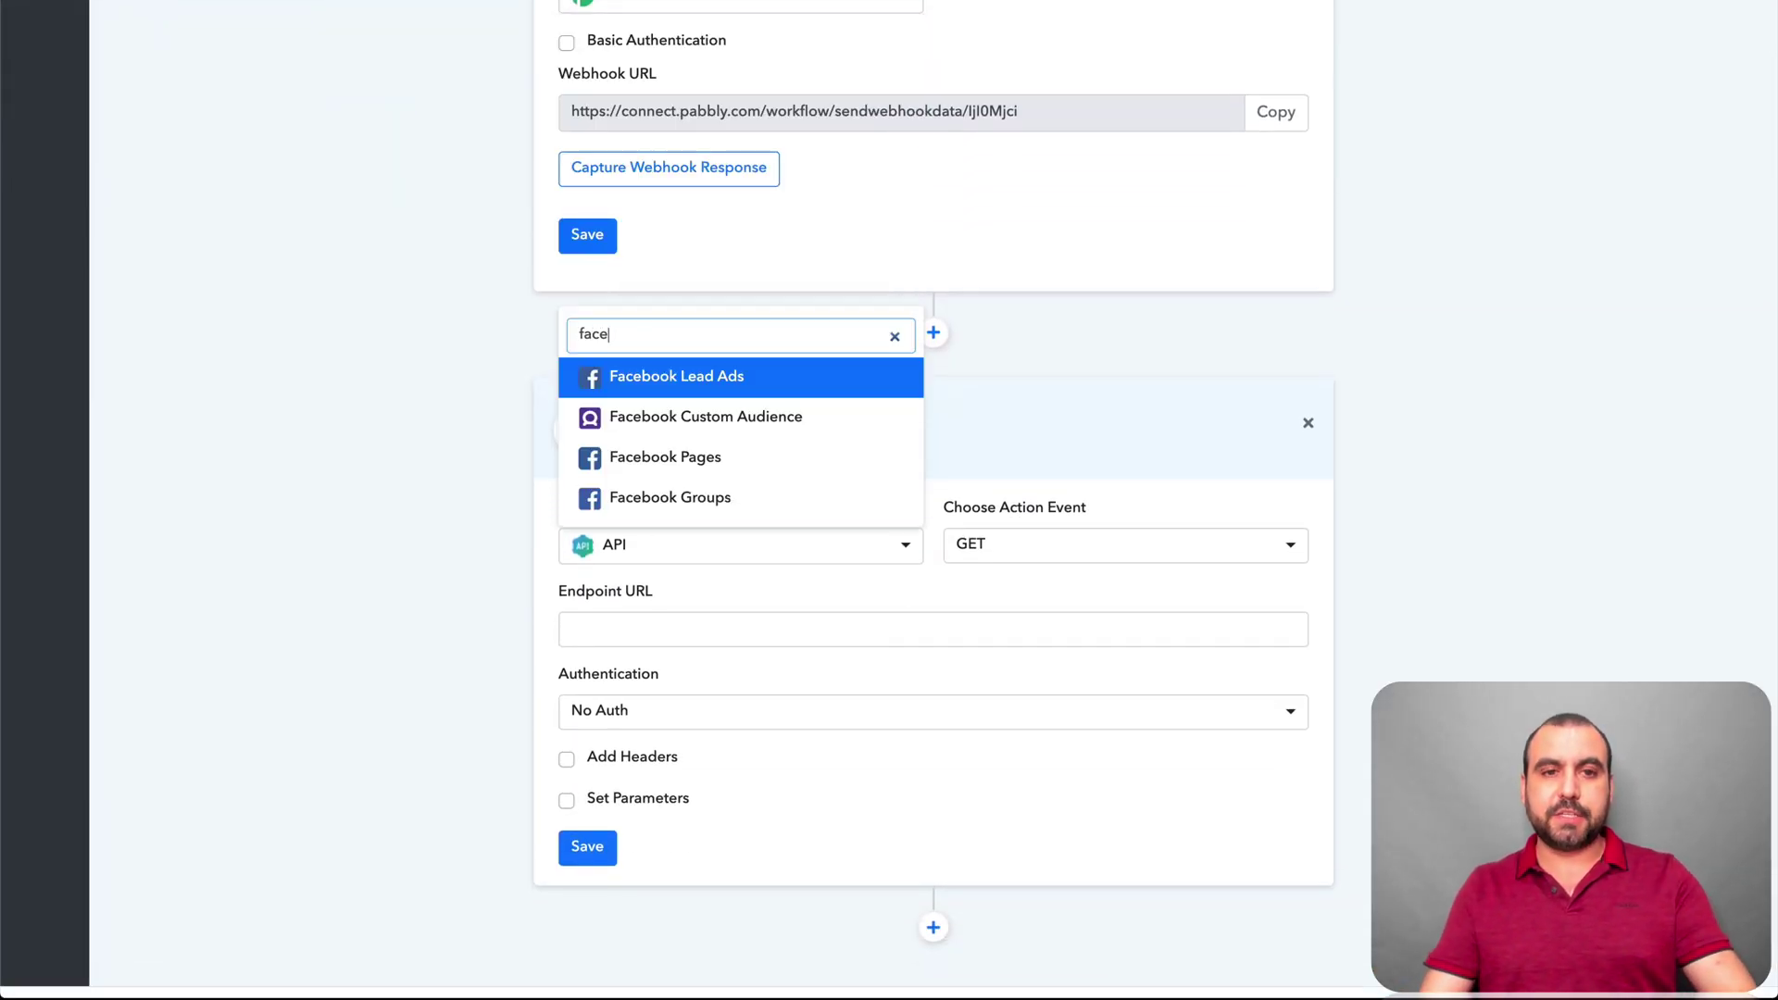
pyautogui.click(717, 457)
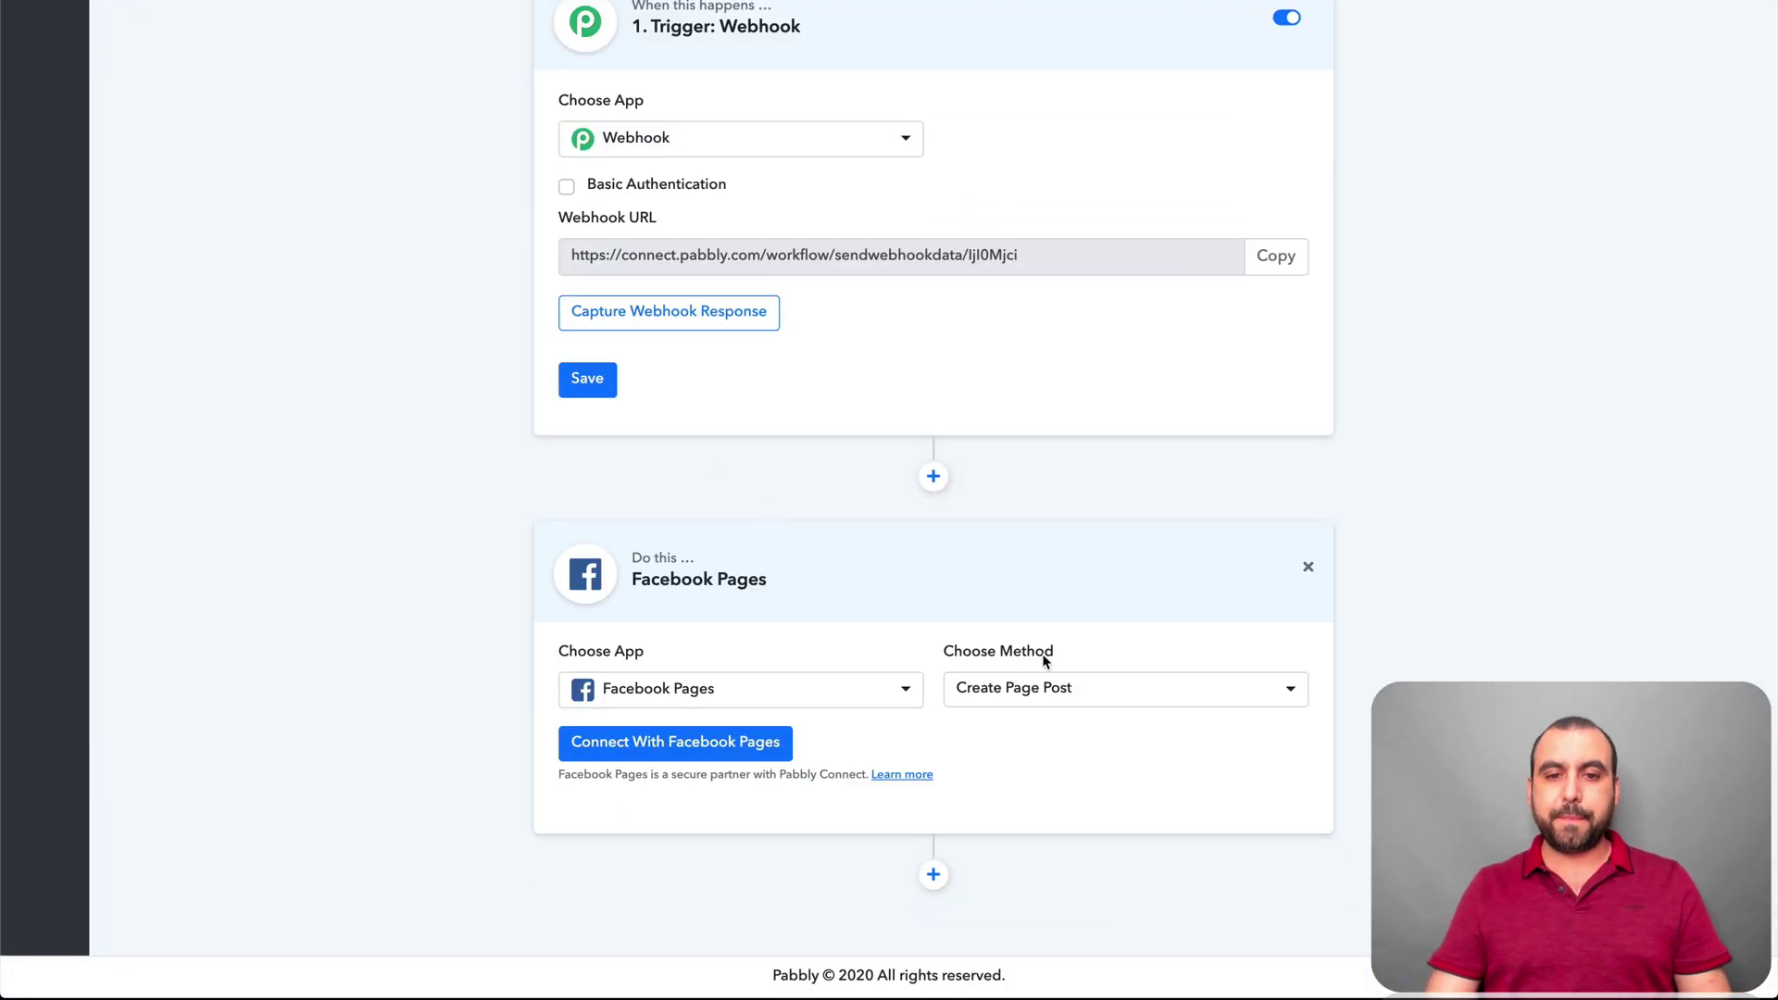
# Add a Moosend action step after Facebook Pages, then start another new step
pyautogui.click(932, 875)
pyautogui.scroll(-3, 926, 875)
pyautogui.scroll(-3, 926, 874)
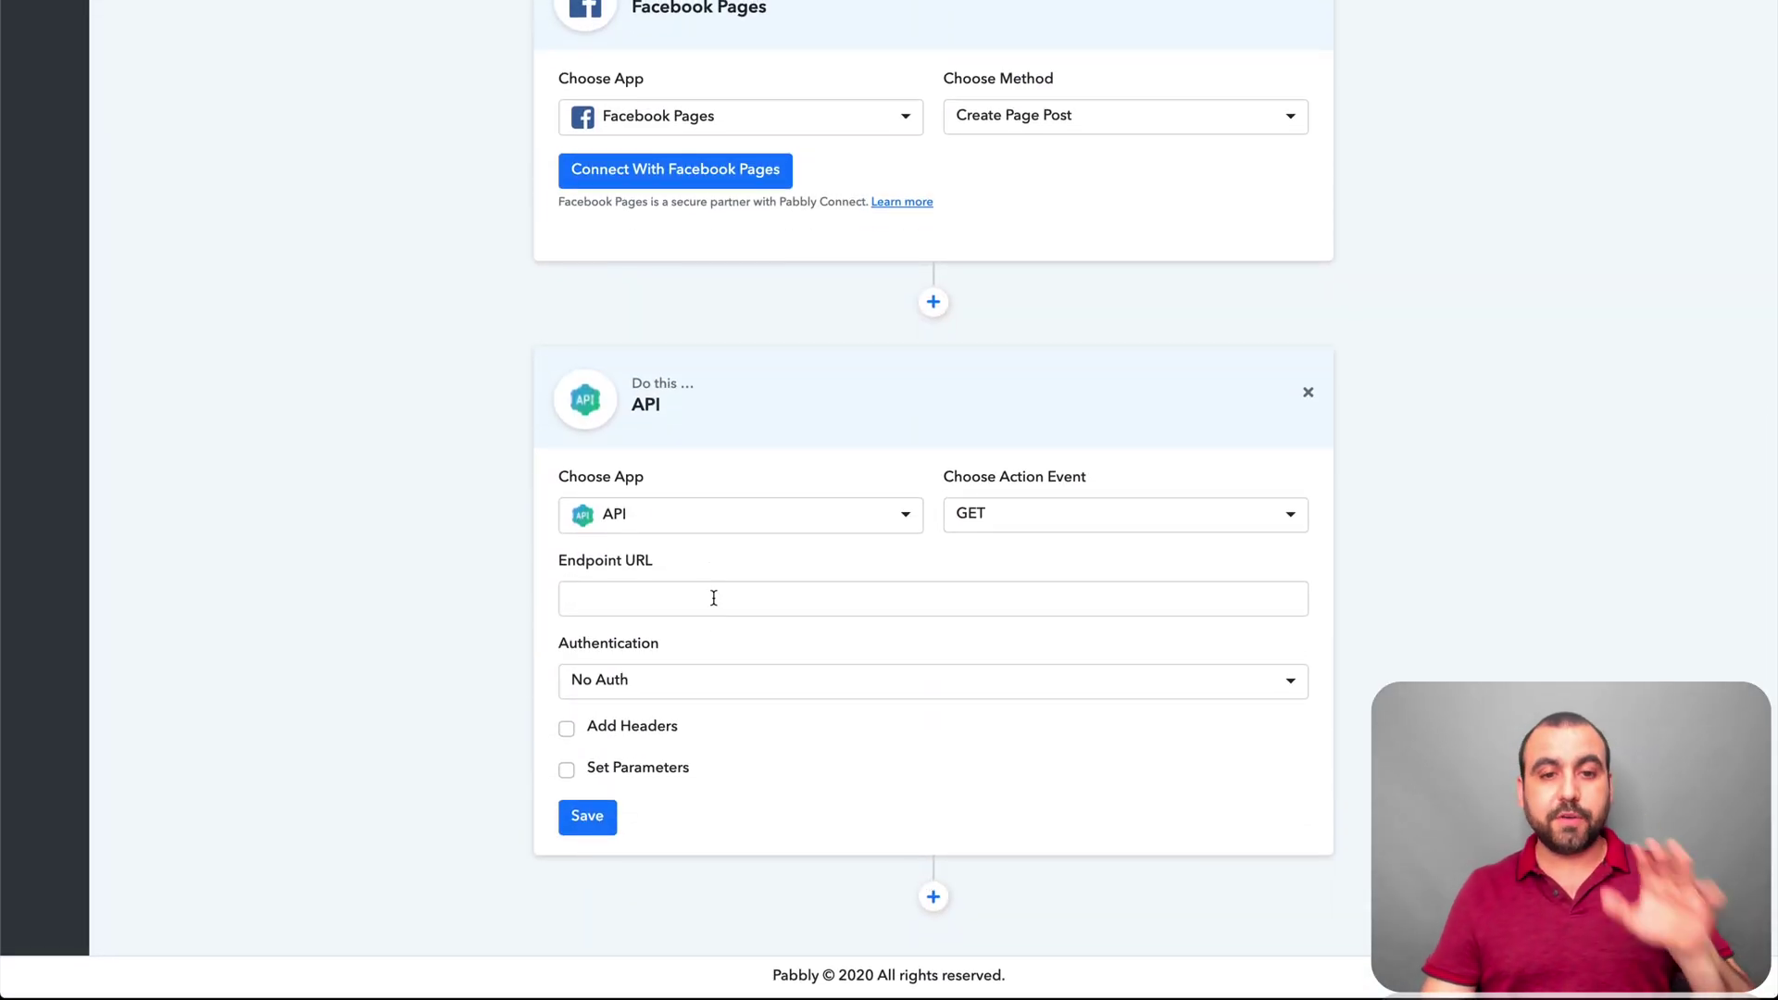
pyautogui.click(722, 514)
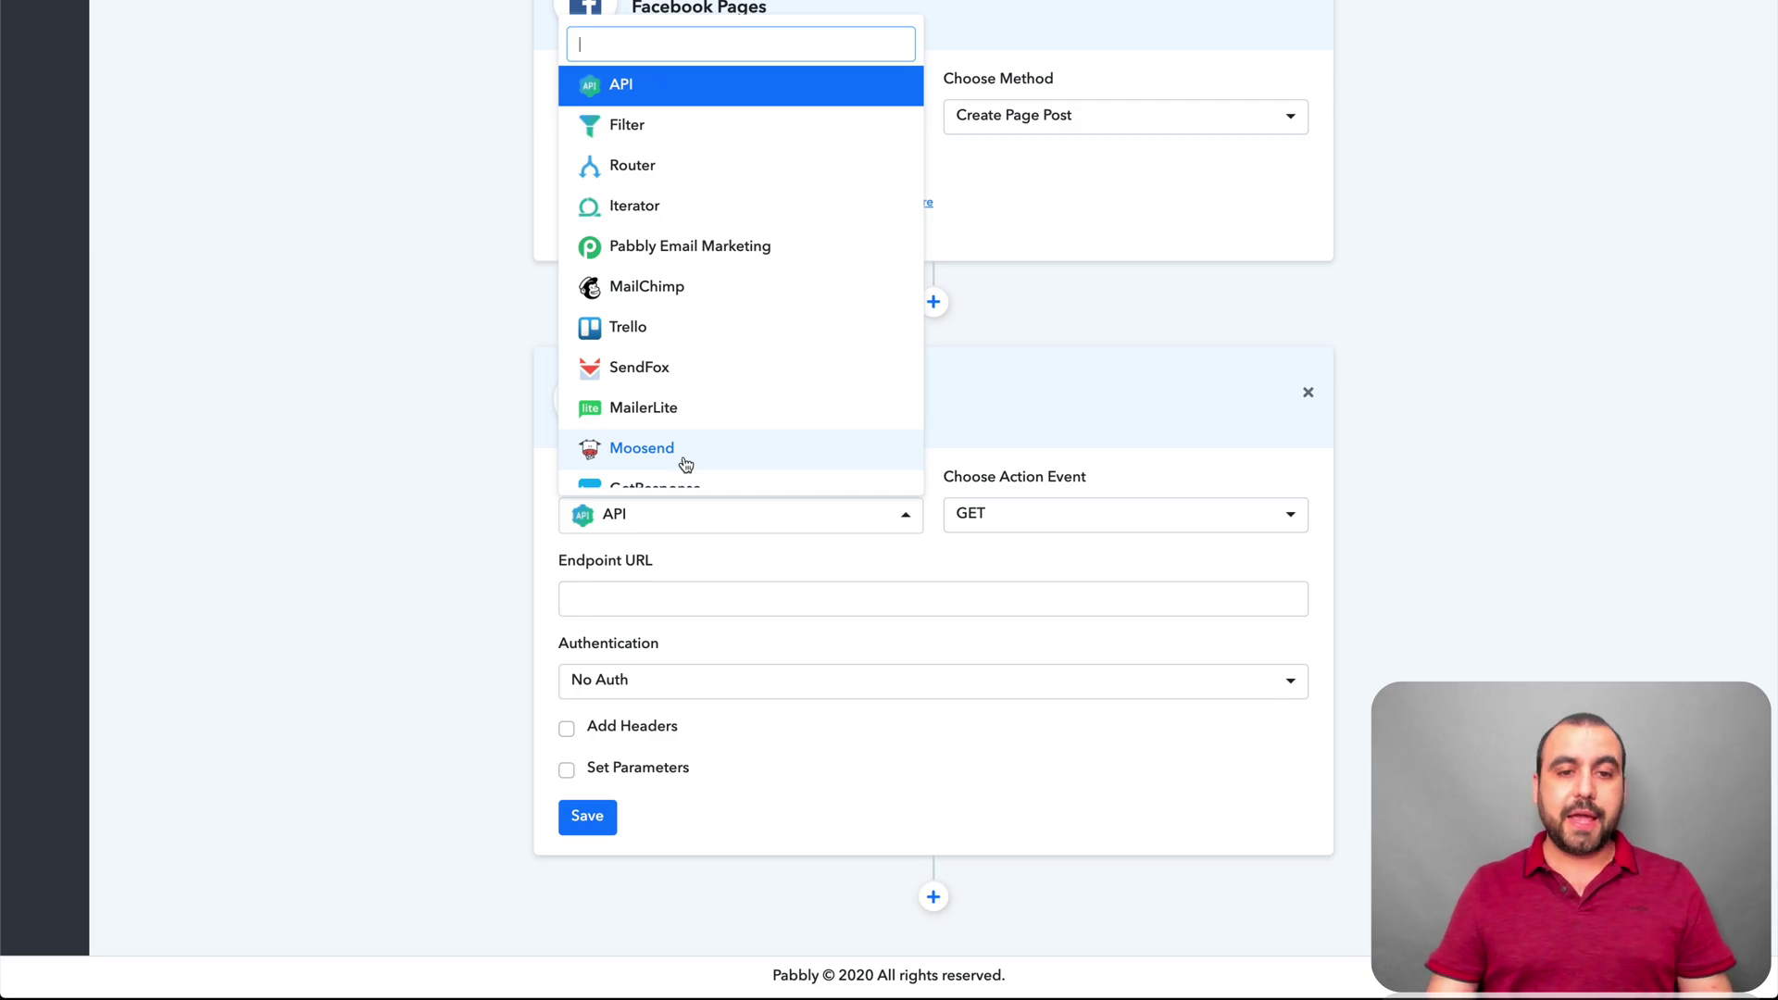
pyautogui.click(642, 447)
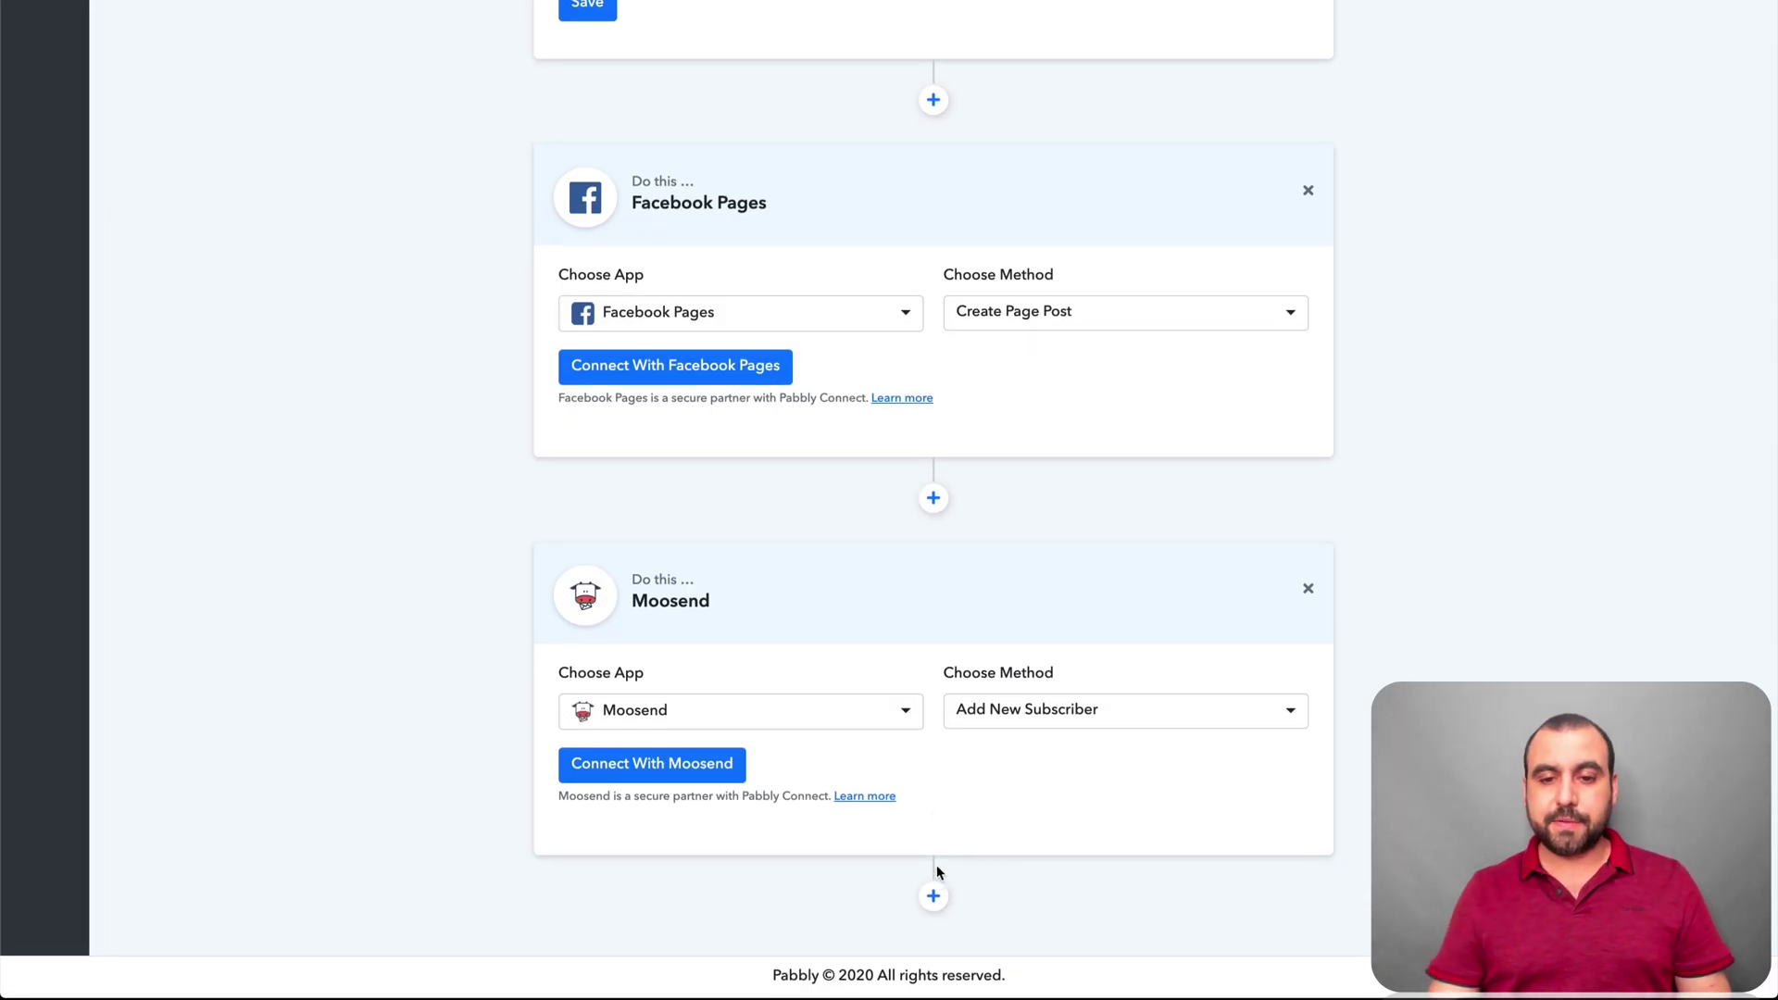
pyautogui.click(936, 896)
pyautogui.scroll(-3, 936, 891)
pyautogui.scroll(-3, 728, 535)
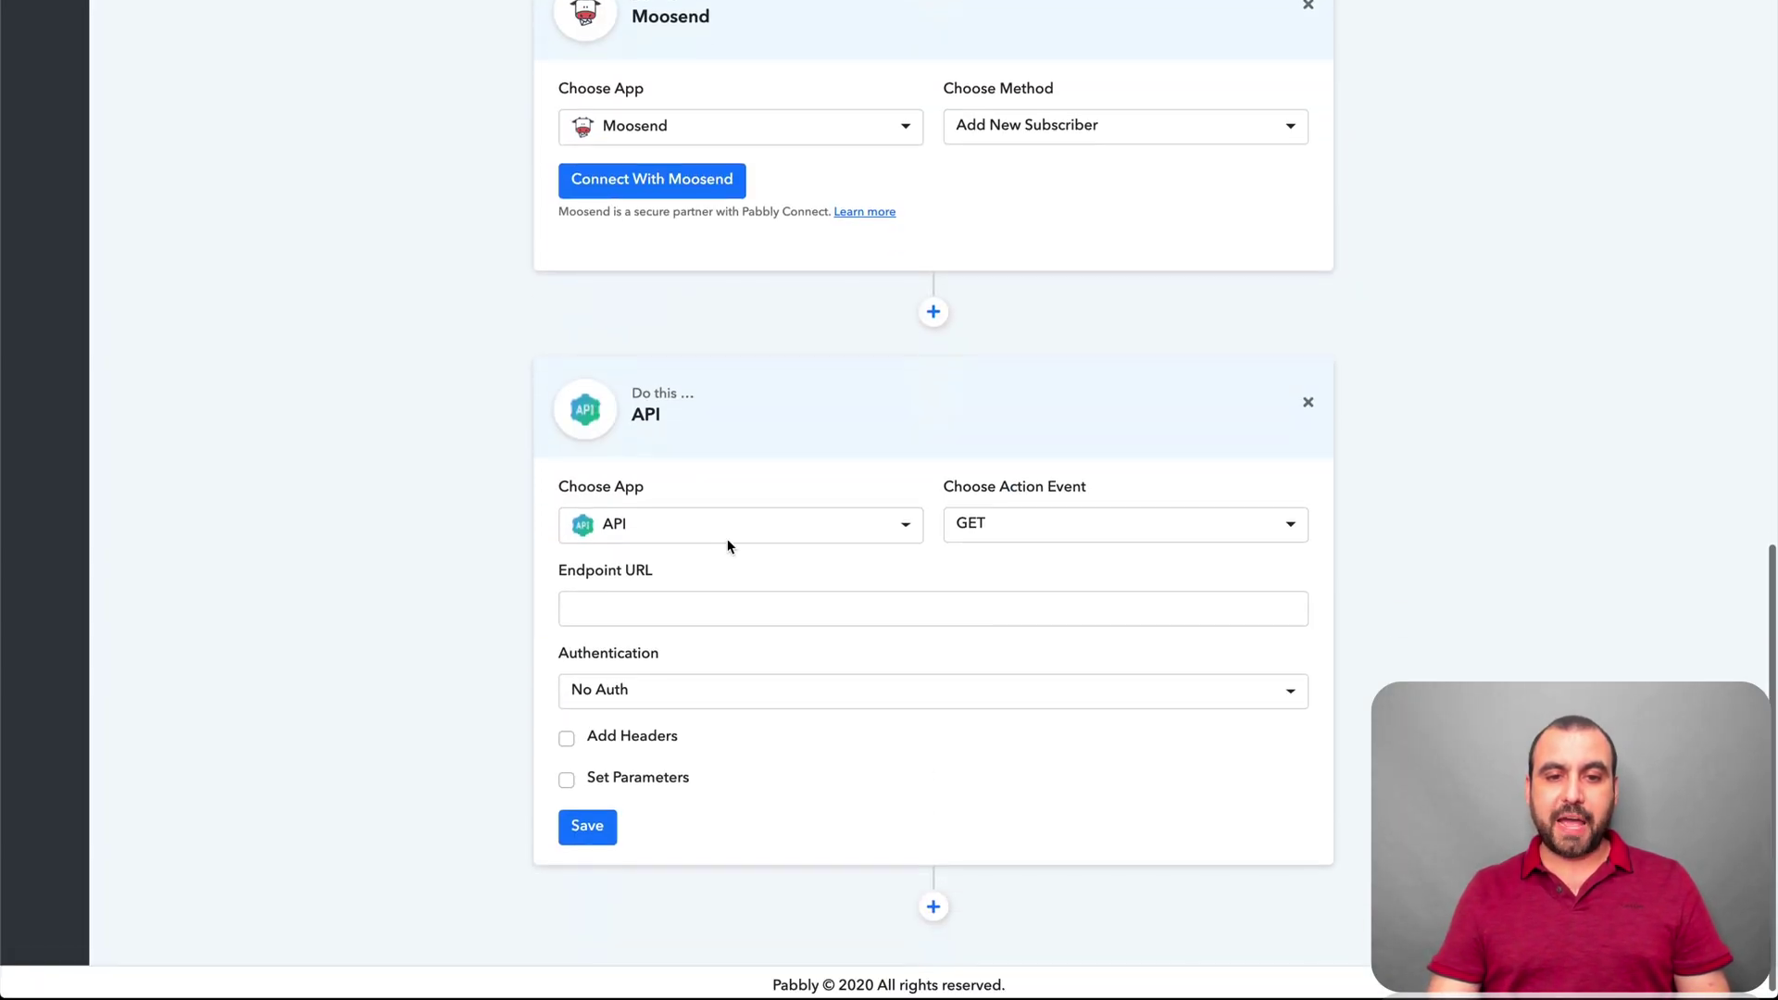
pyautogui.click(728, 535)
# Make the new step a Router and open Route 1's filter field list
pyautogui.click(695, 170)
pyautogui.click(1240, 692)
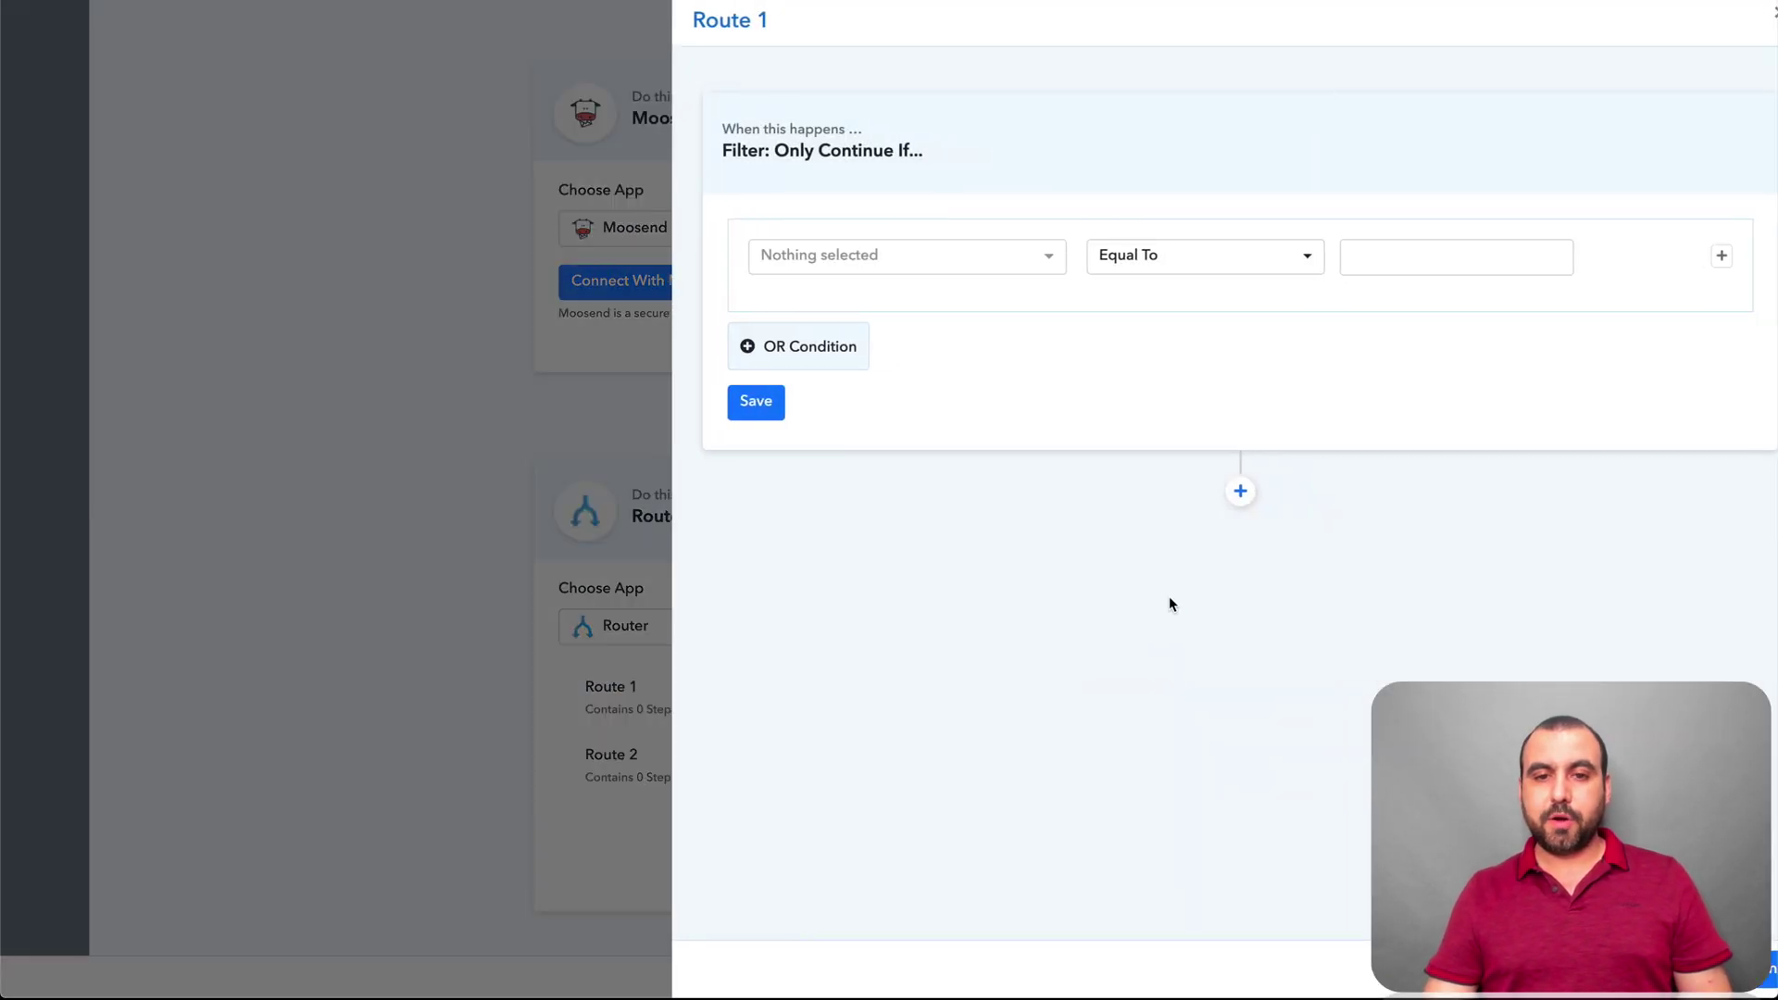
pyautogui.click(1229, 491)
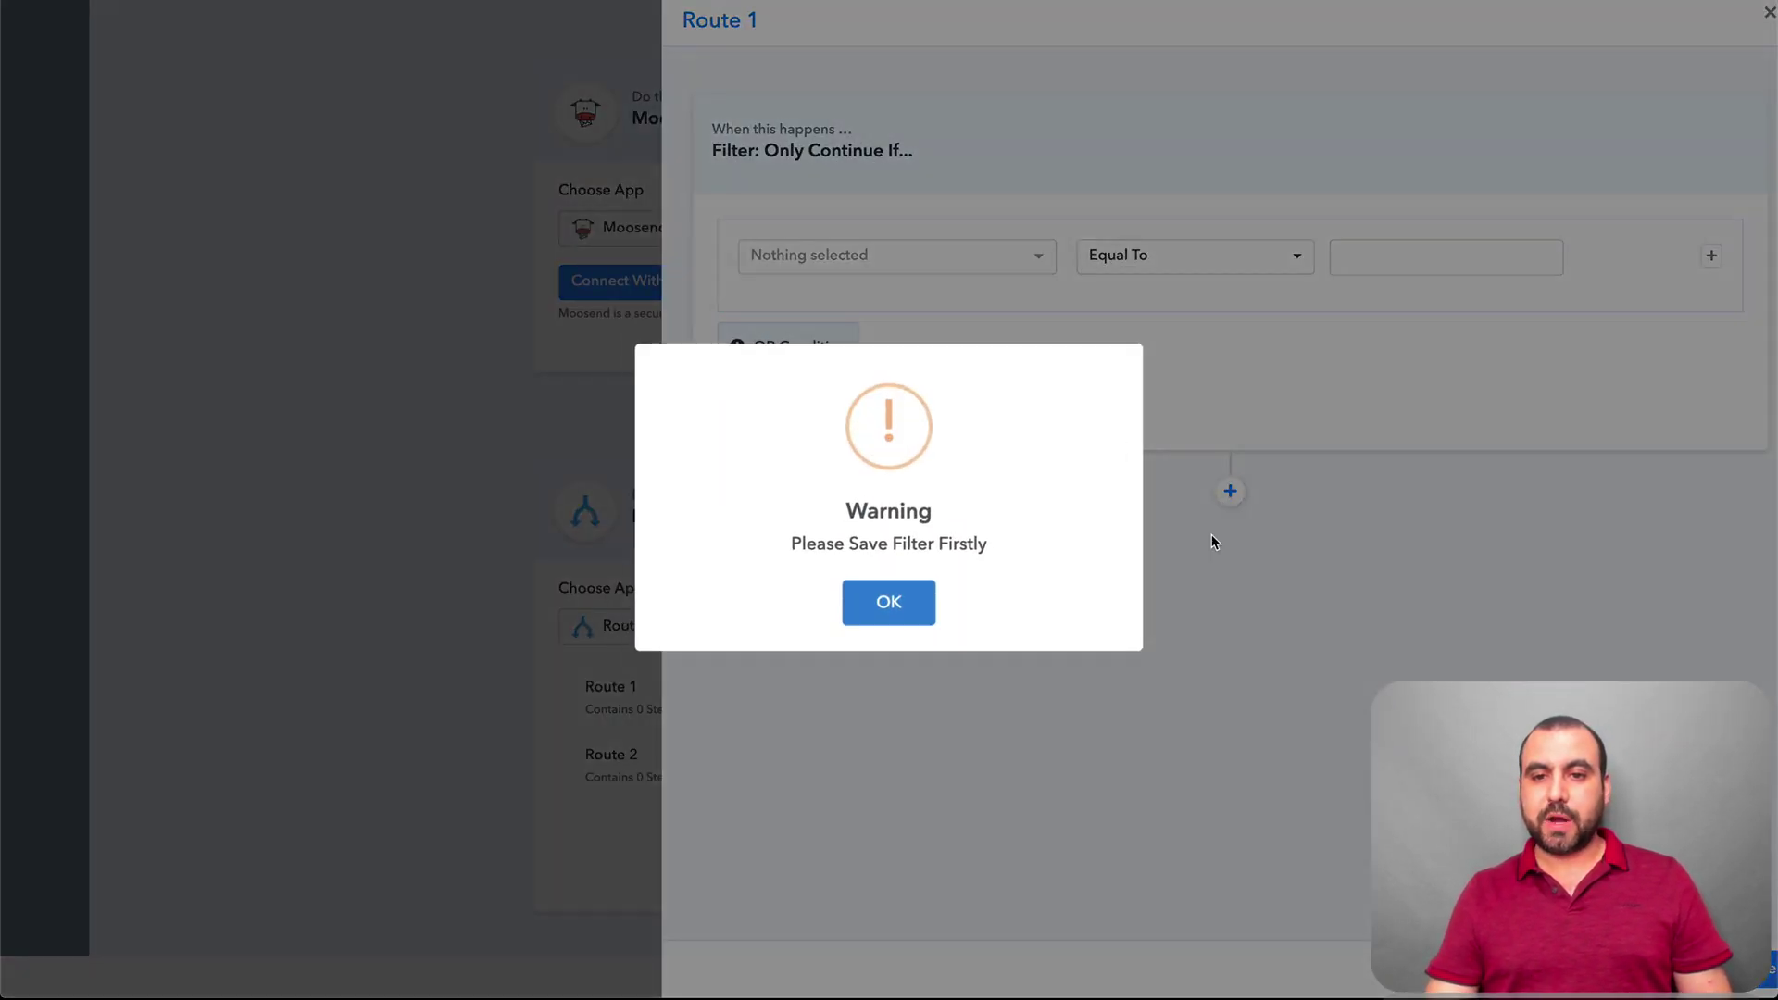
pyautogui.click(889, 600)
pyautogui.click(897, 254)
pyautogui.write('asd')
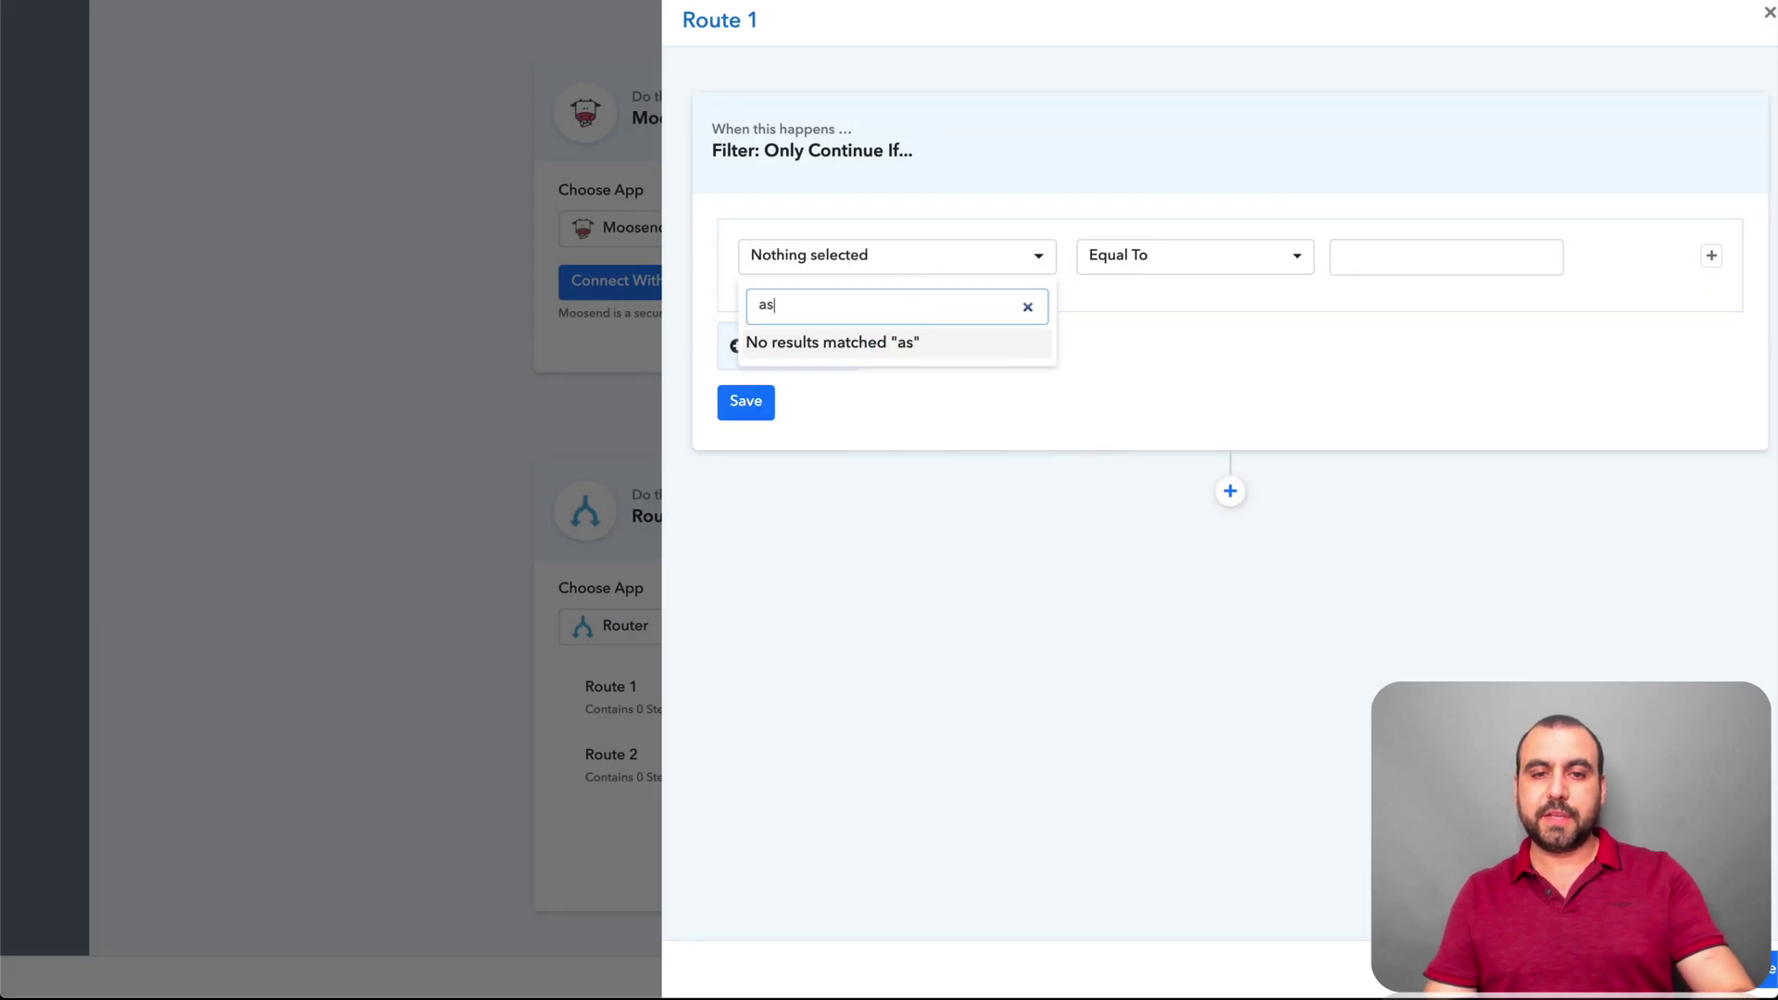
pyautogui.write('sadf')
# Enter asdfg as Route 1's filter value and save the filter
pyautogui.click(1393, 259)
pyautogui.write('asdfg')
pyautogui.click(1230, 490)
pyautogui.click(890, 601)
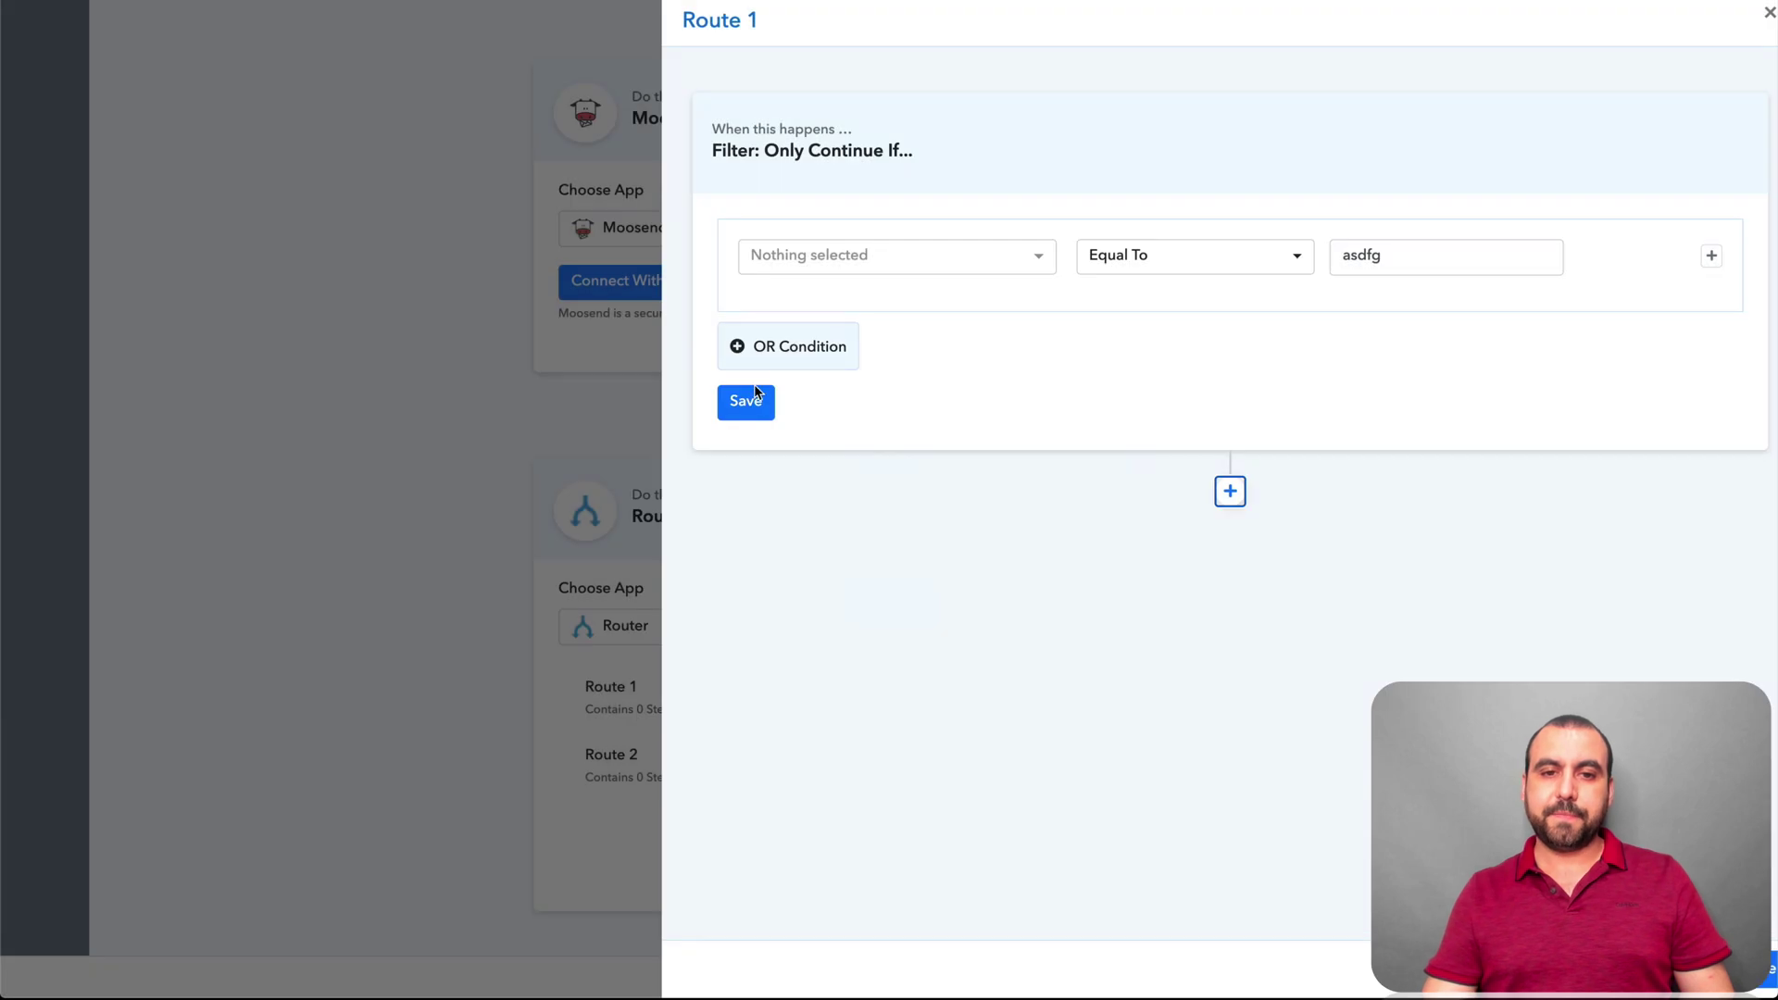
pyautogui.click(744, 400)
pyautogui.click(889, 600)
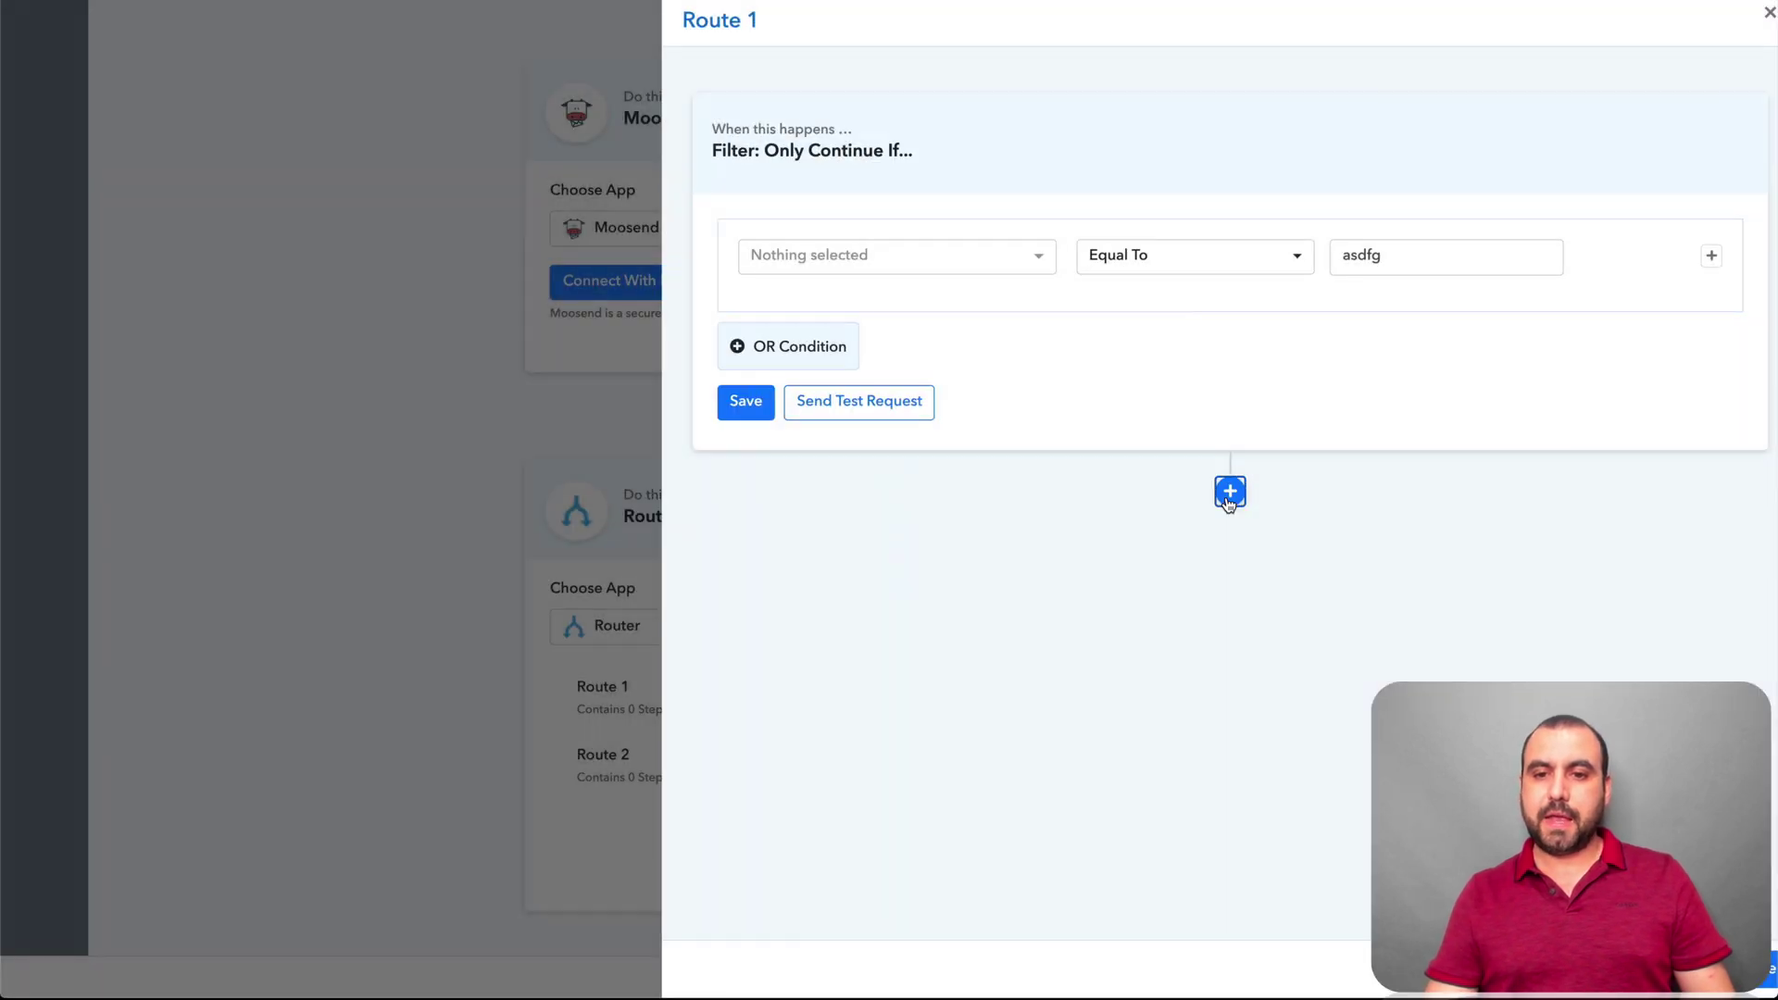
# Add a GetResponse step inside Route 1, then close the route panel
pyautogui.click(1230, 490)
pyautogui.click(888, 709)
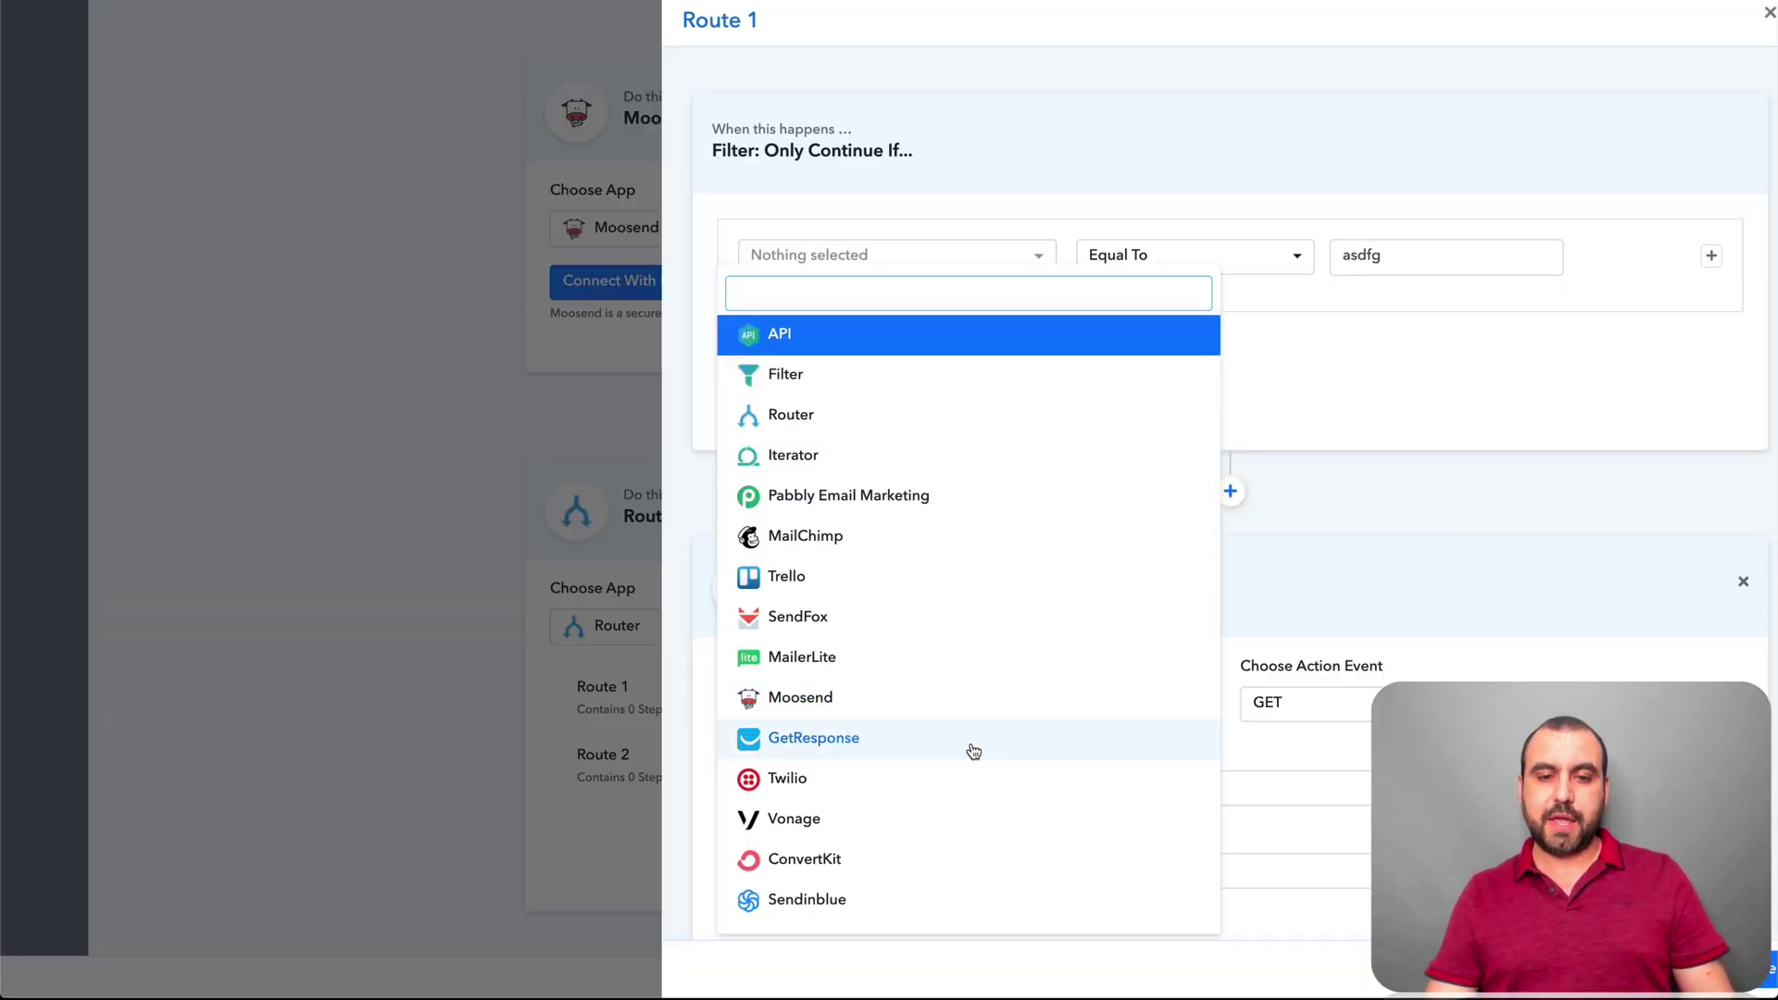
pyautogui.click(972, 738)
pyautogui.press('Escape')
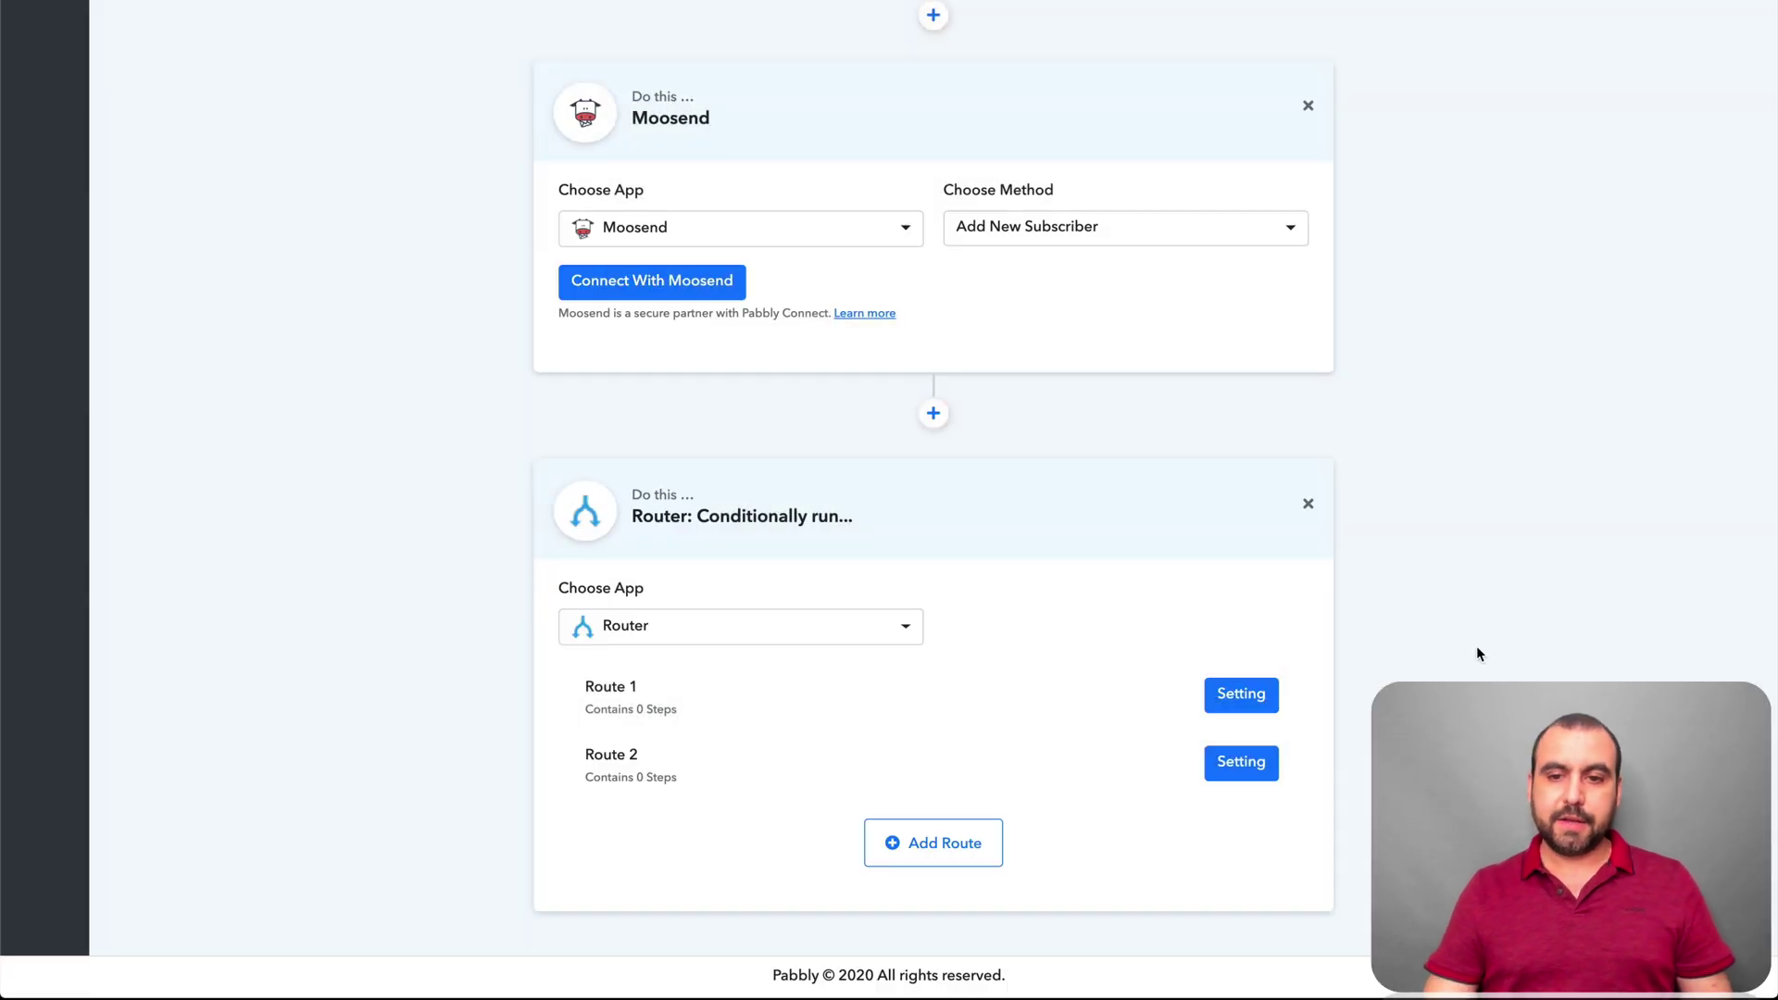
pyautogui.scroll(5, 1484, 644)
pyautogui.scroll(5, 1483, 643)
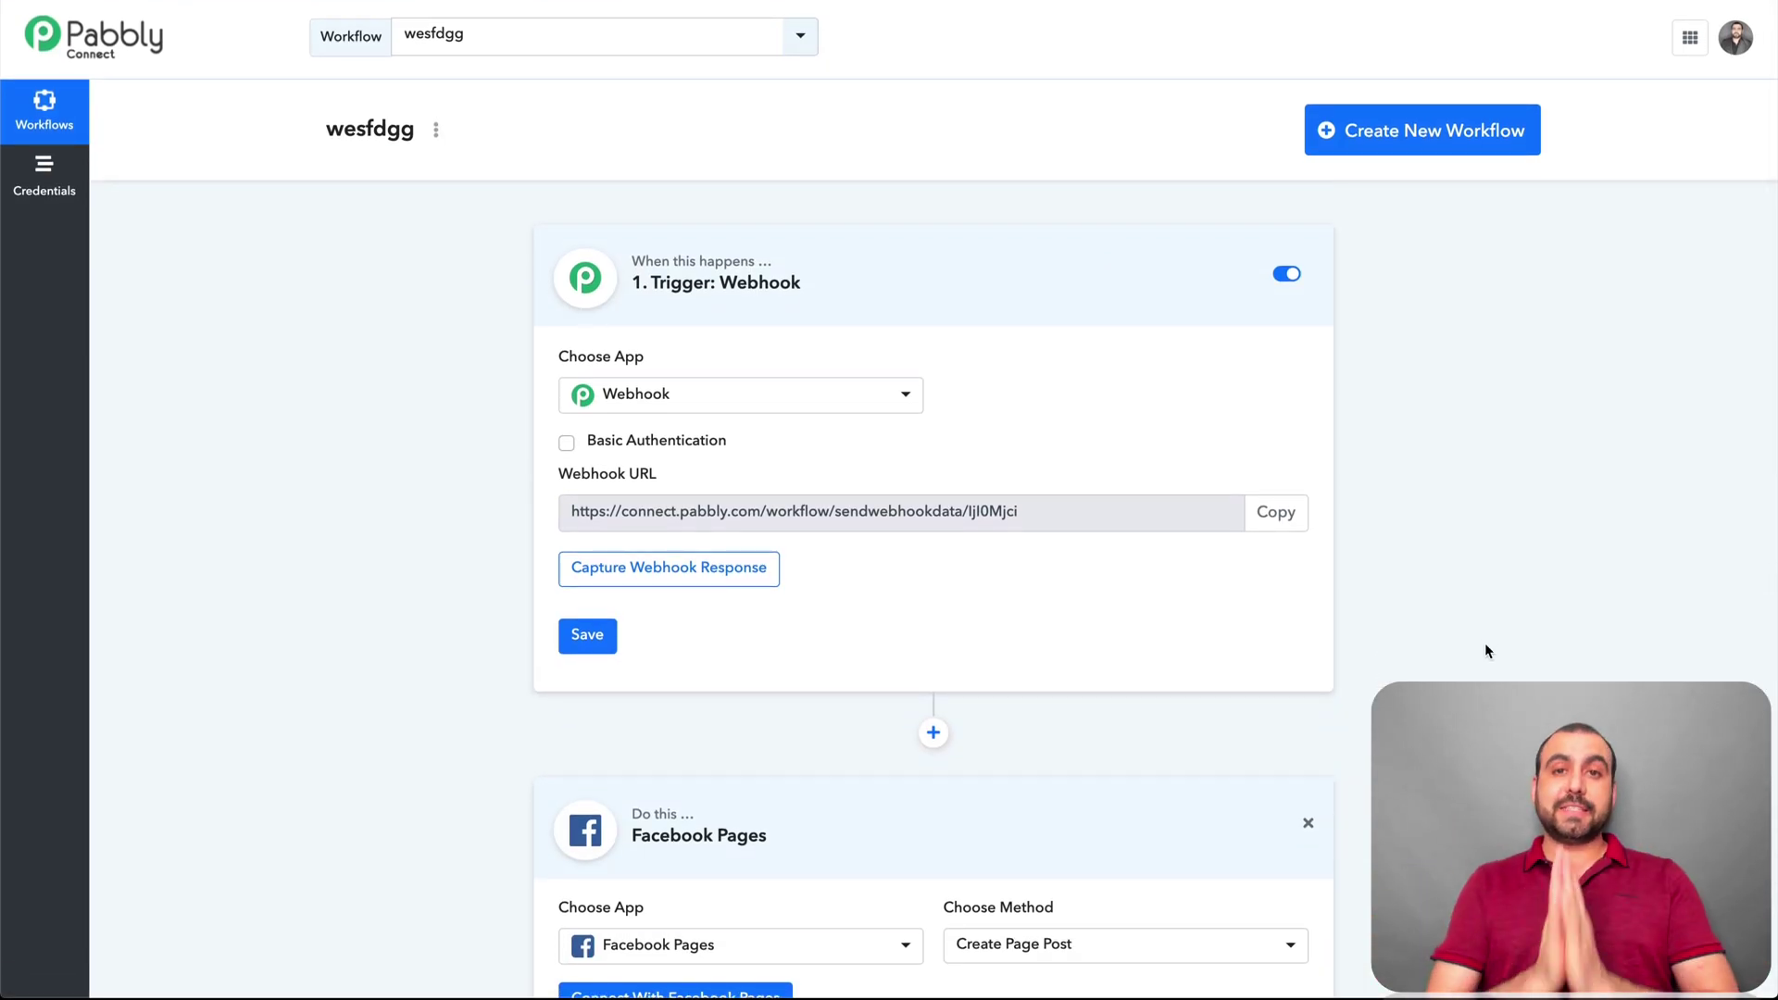
pyautogui.scroll(-3, 1485, 643)
pyautogui.scroll(-2, 1484, 643)
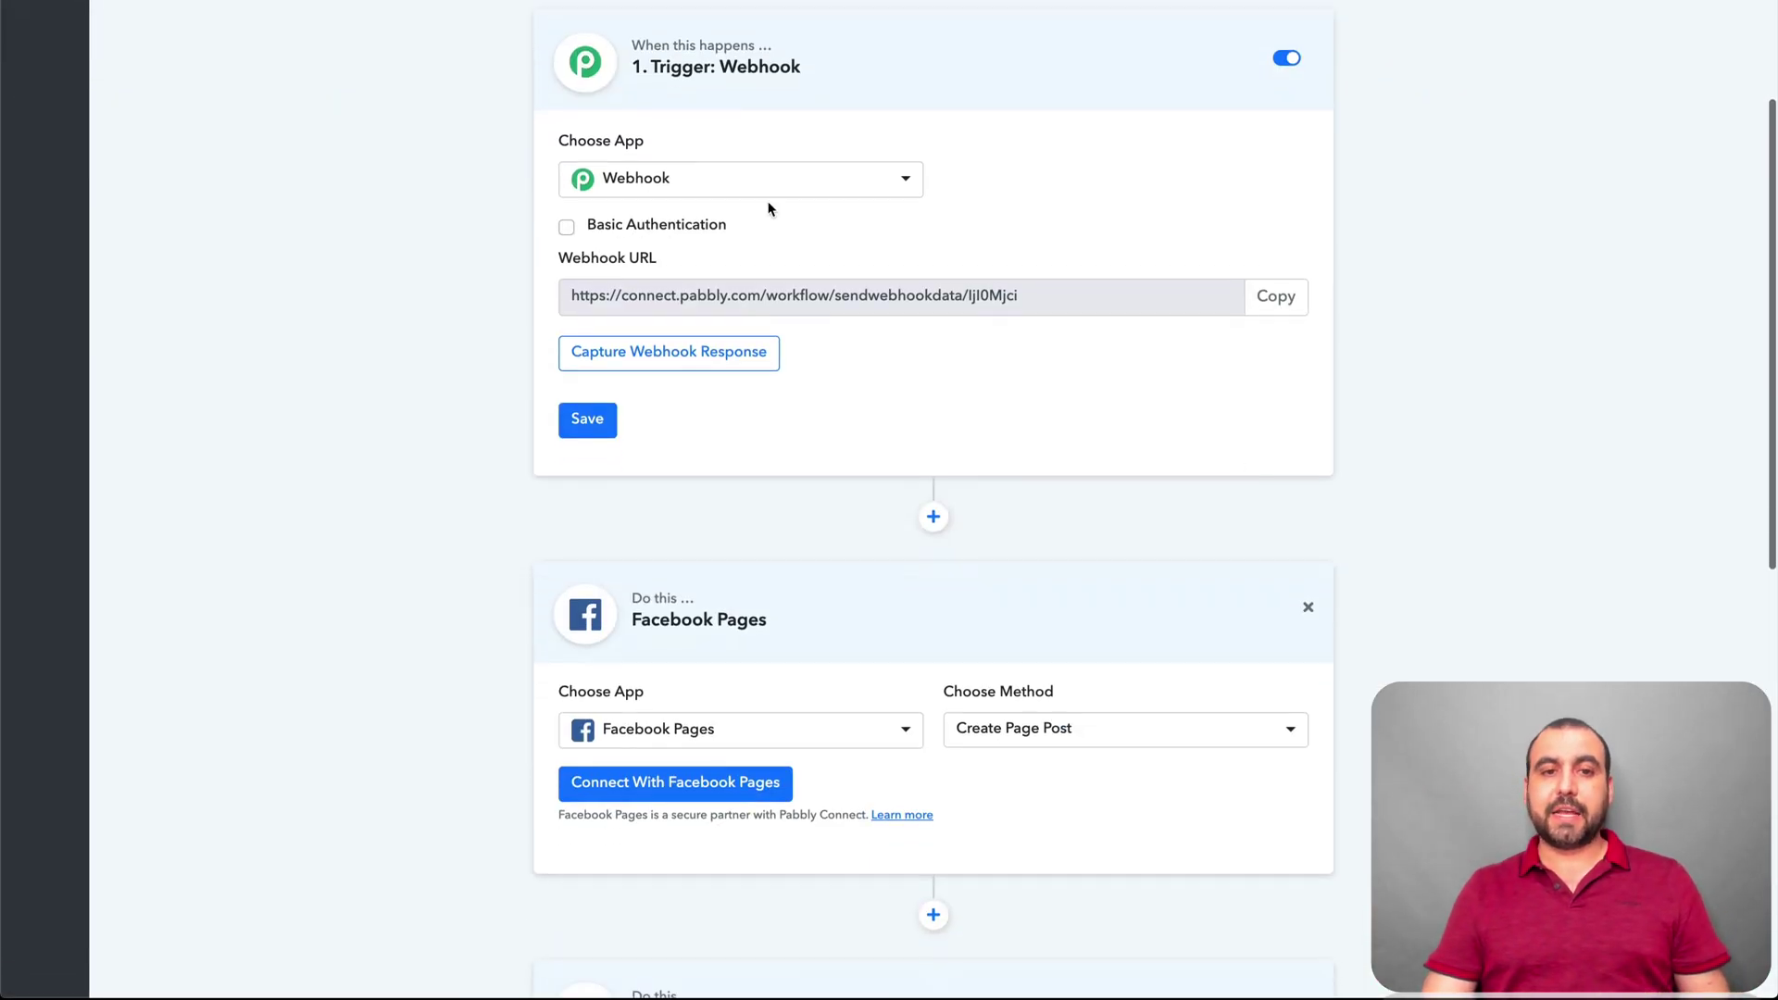
pyautogui.click(662, 180)
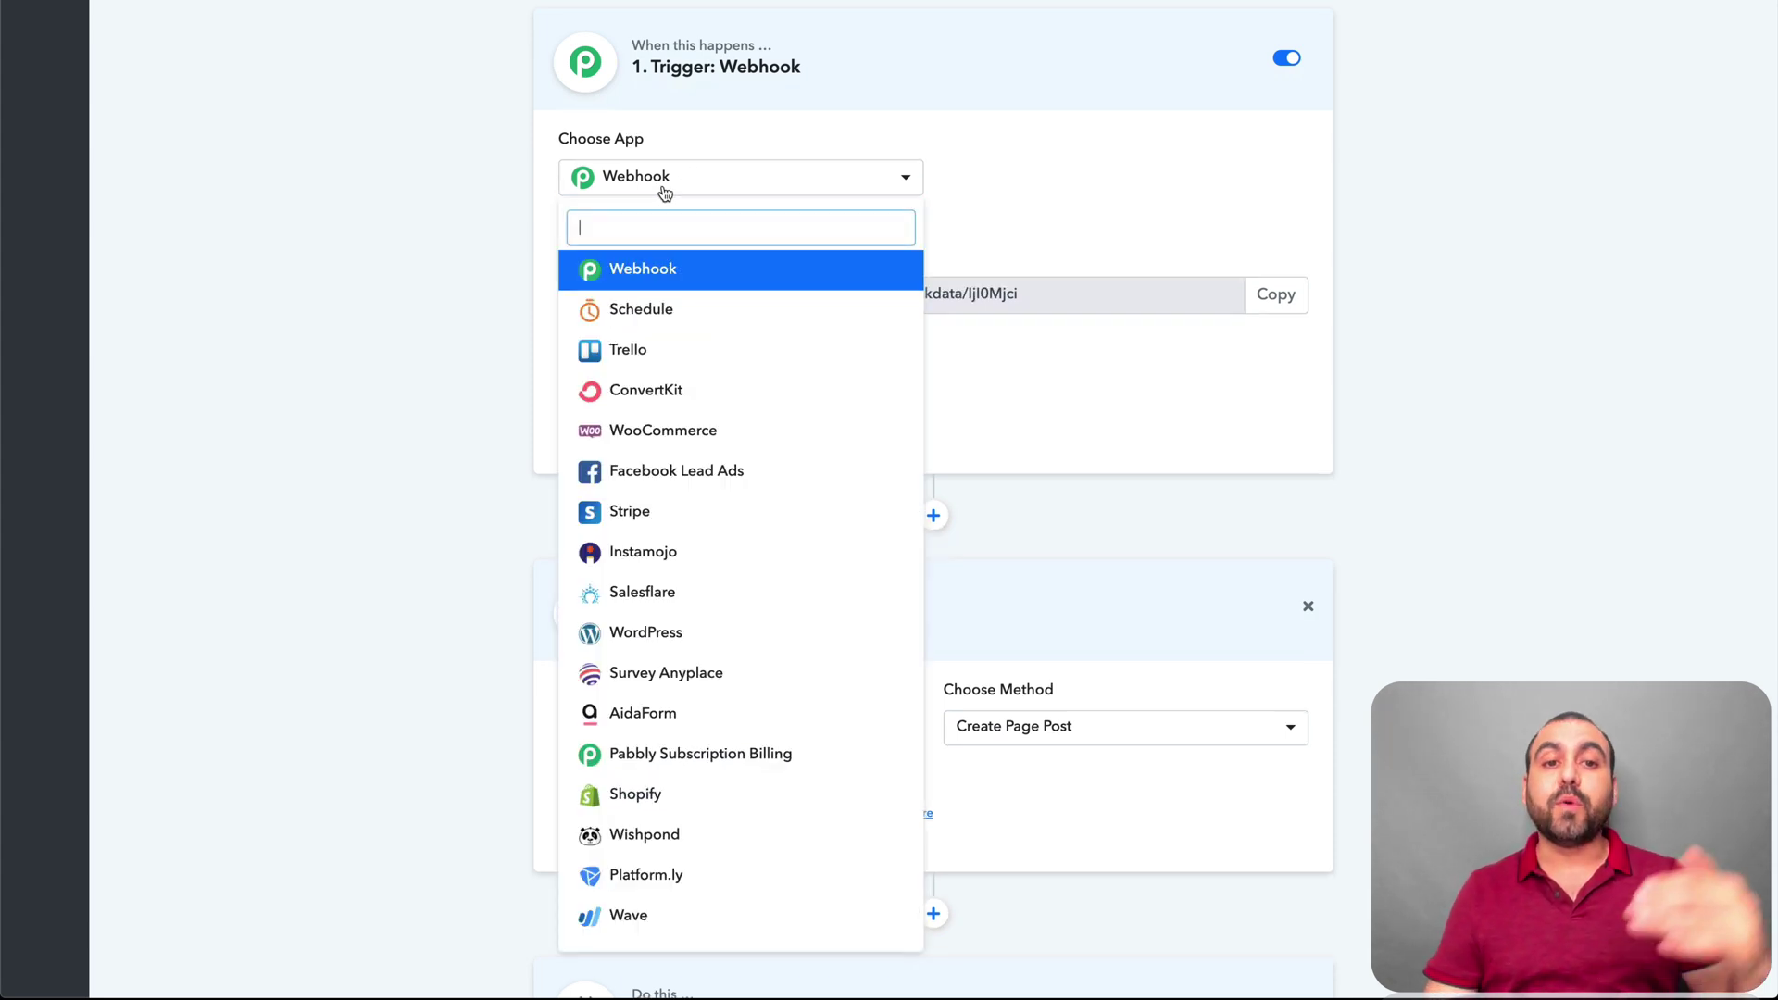
pyautogui.click(1291, 440)
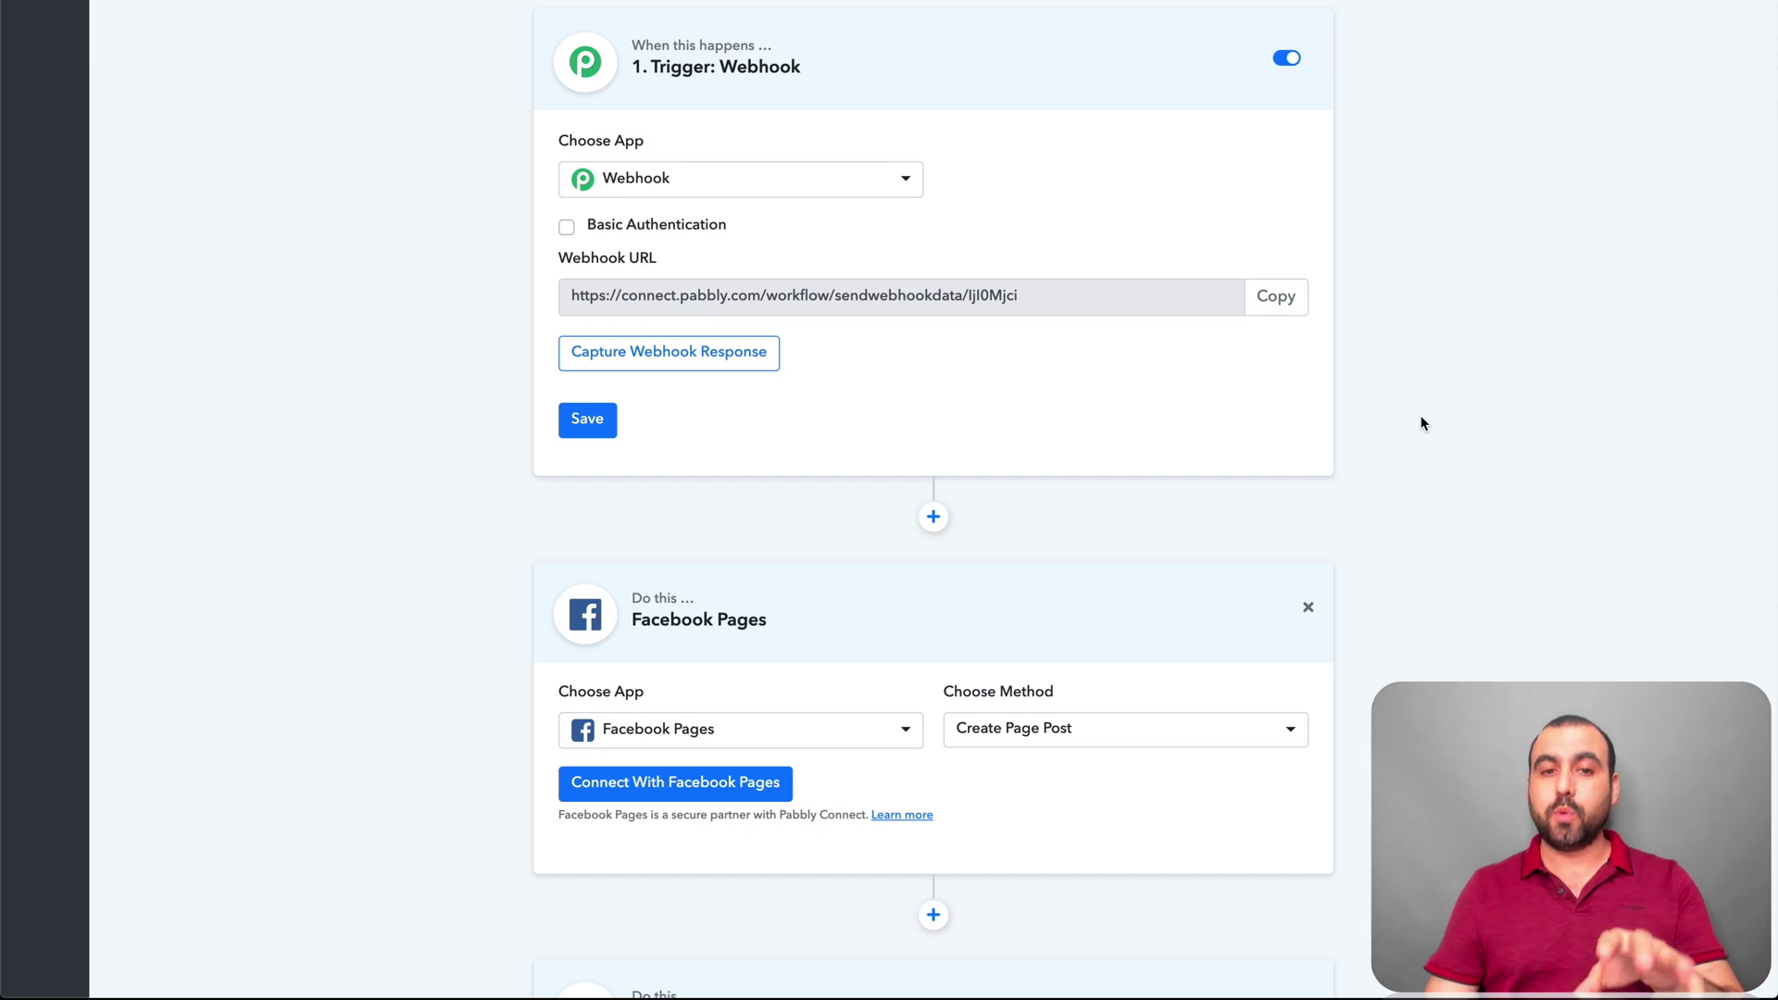
pyautogui.scroll(-3, 1422, 423)
pyautogui.scroll(-1, 1423, 424)
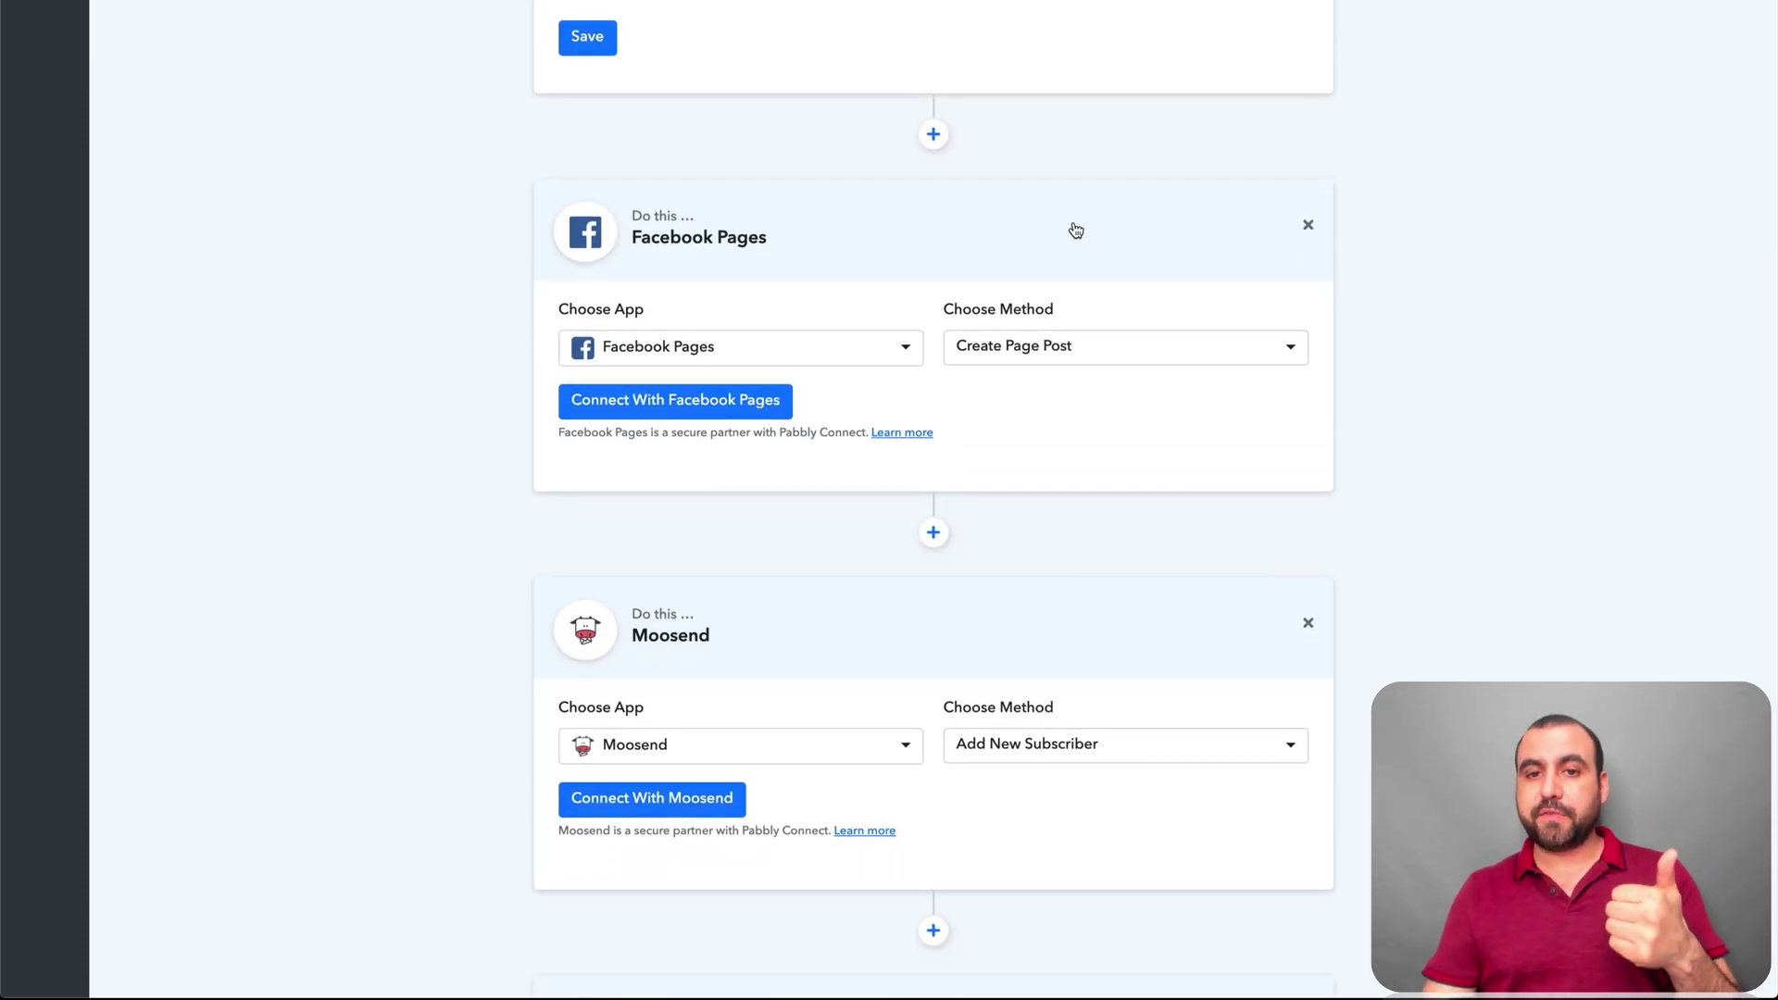
pyautogui.scroll(-2, 1076, 230)
pyautogui.scroll(-1, 835, 347)
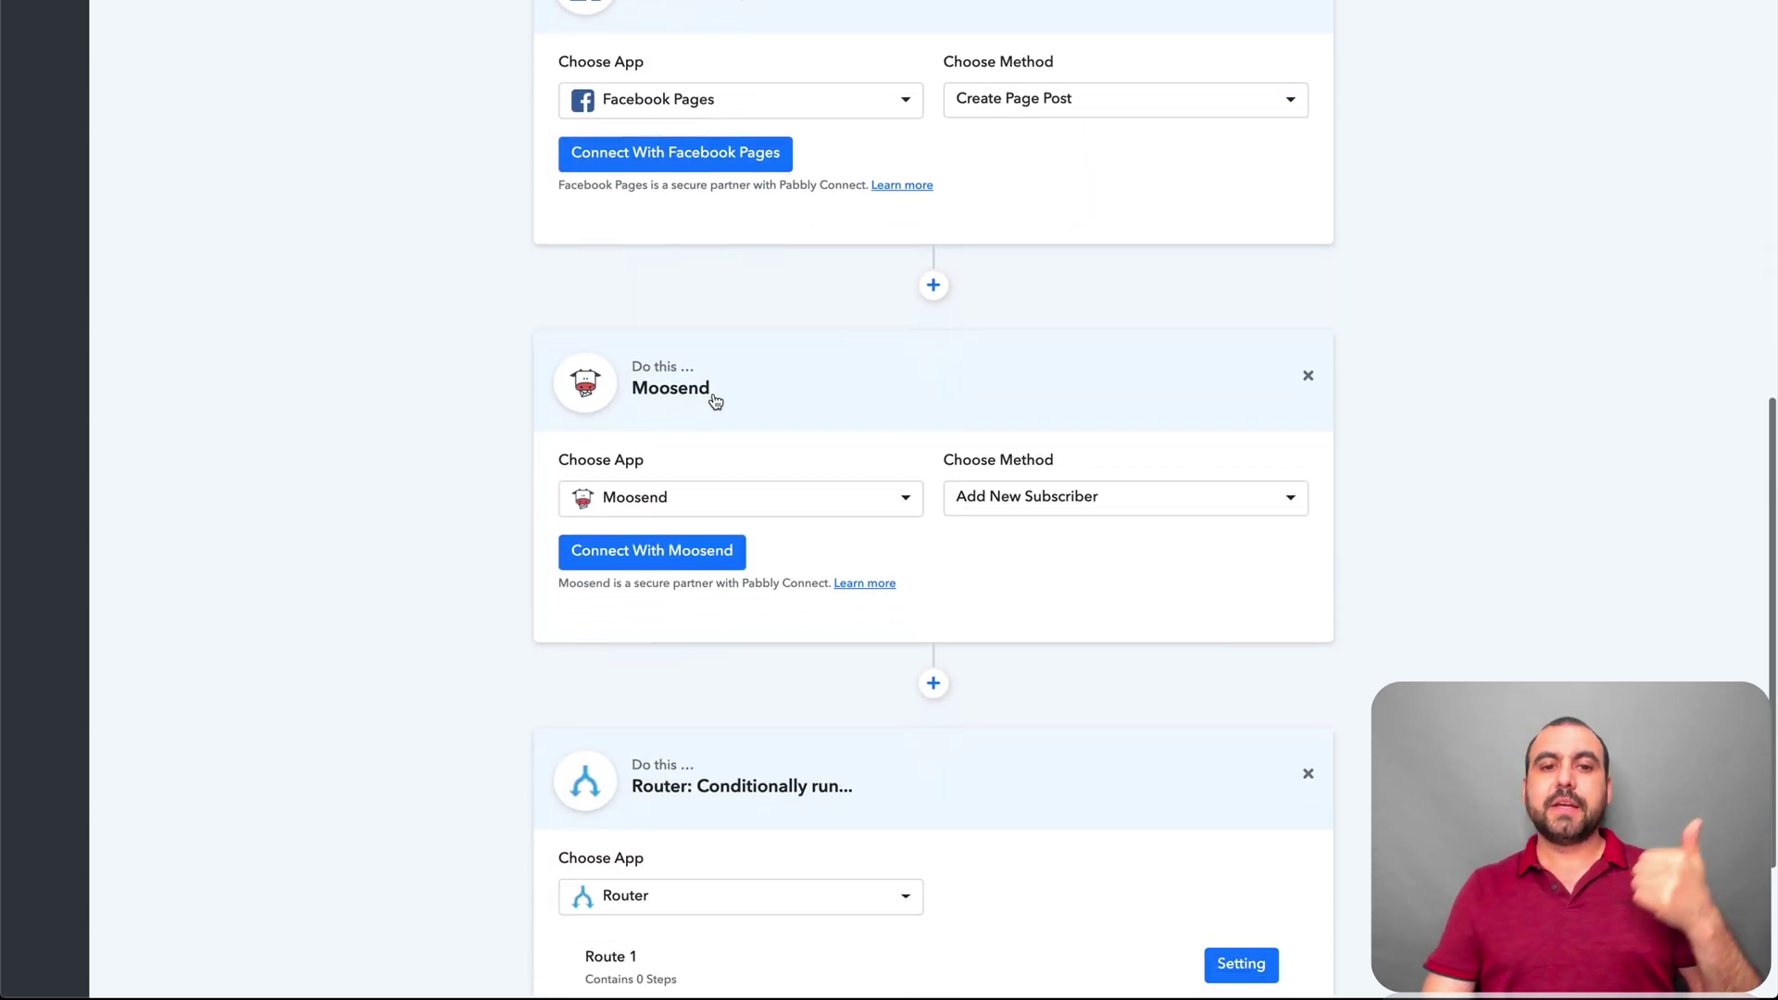
pyautogui.scroll(-2, 738, 405)
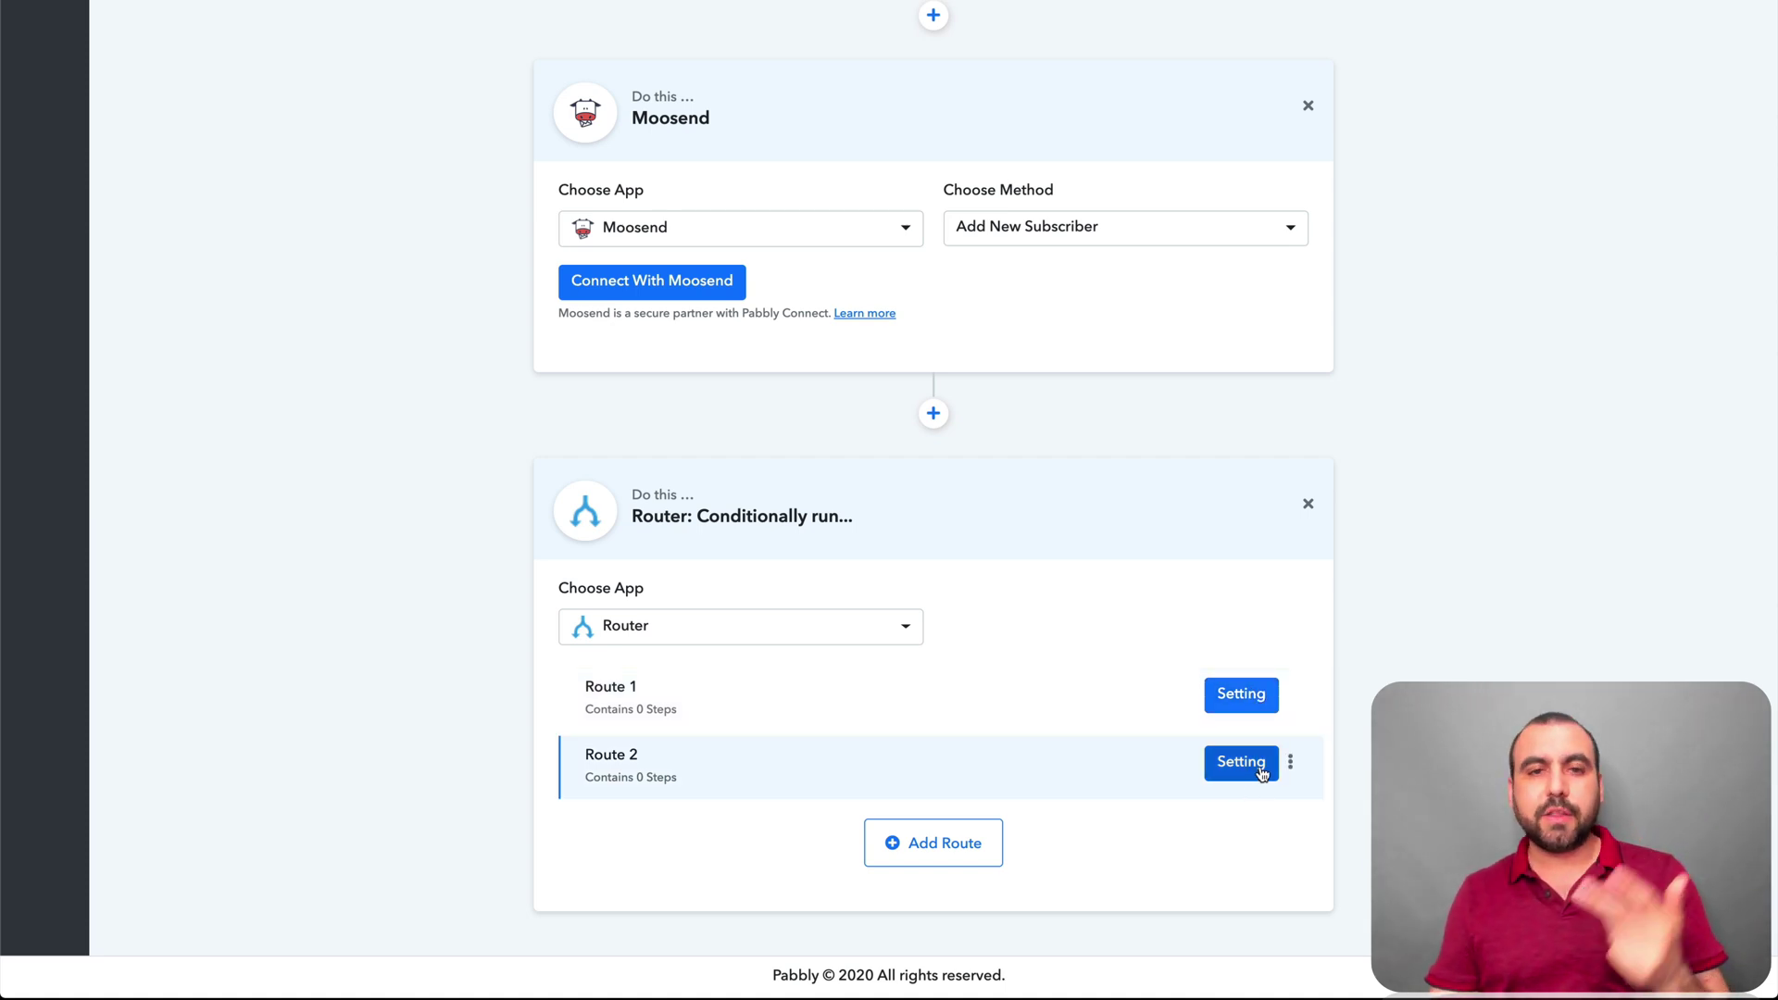
pyautogui.scroll(3, 1263, 770)
pyautogui.scroll(5, 1263, 771)
pyautogui.scroll(2, 1263, 772)
pyautogui.scroll(2, 1263, 774)
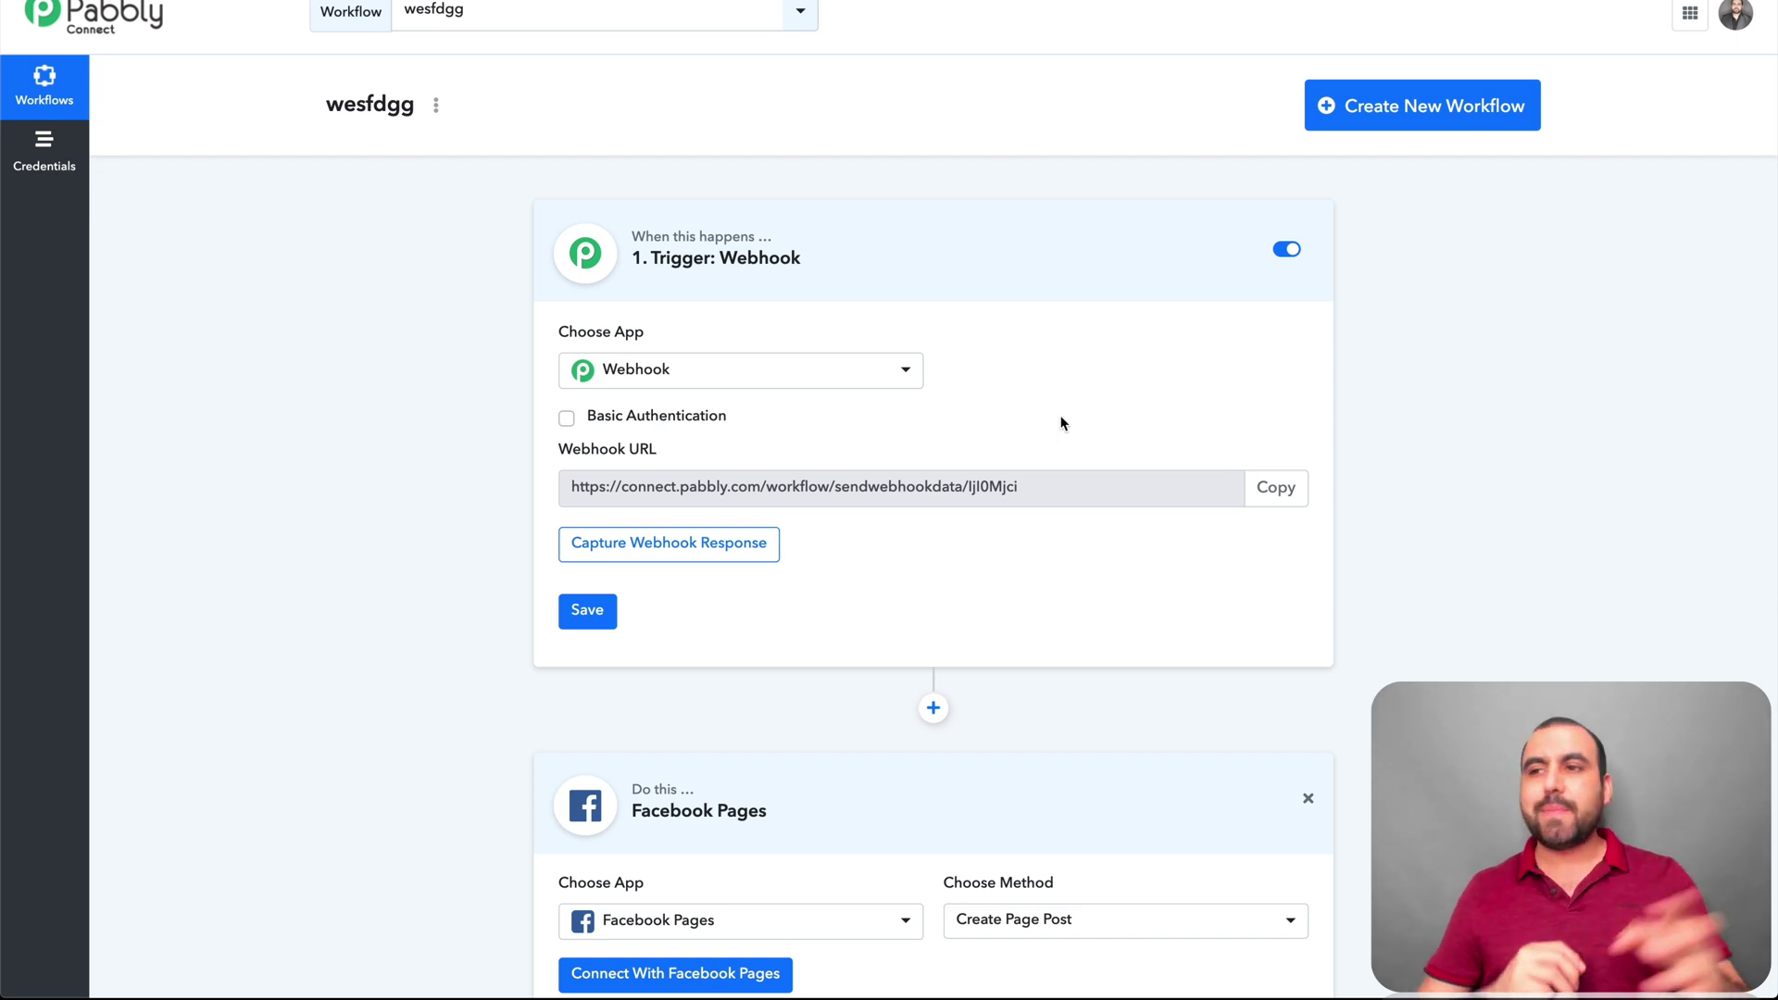
pyautogui.scroll(-5, 1062, 423)
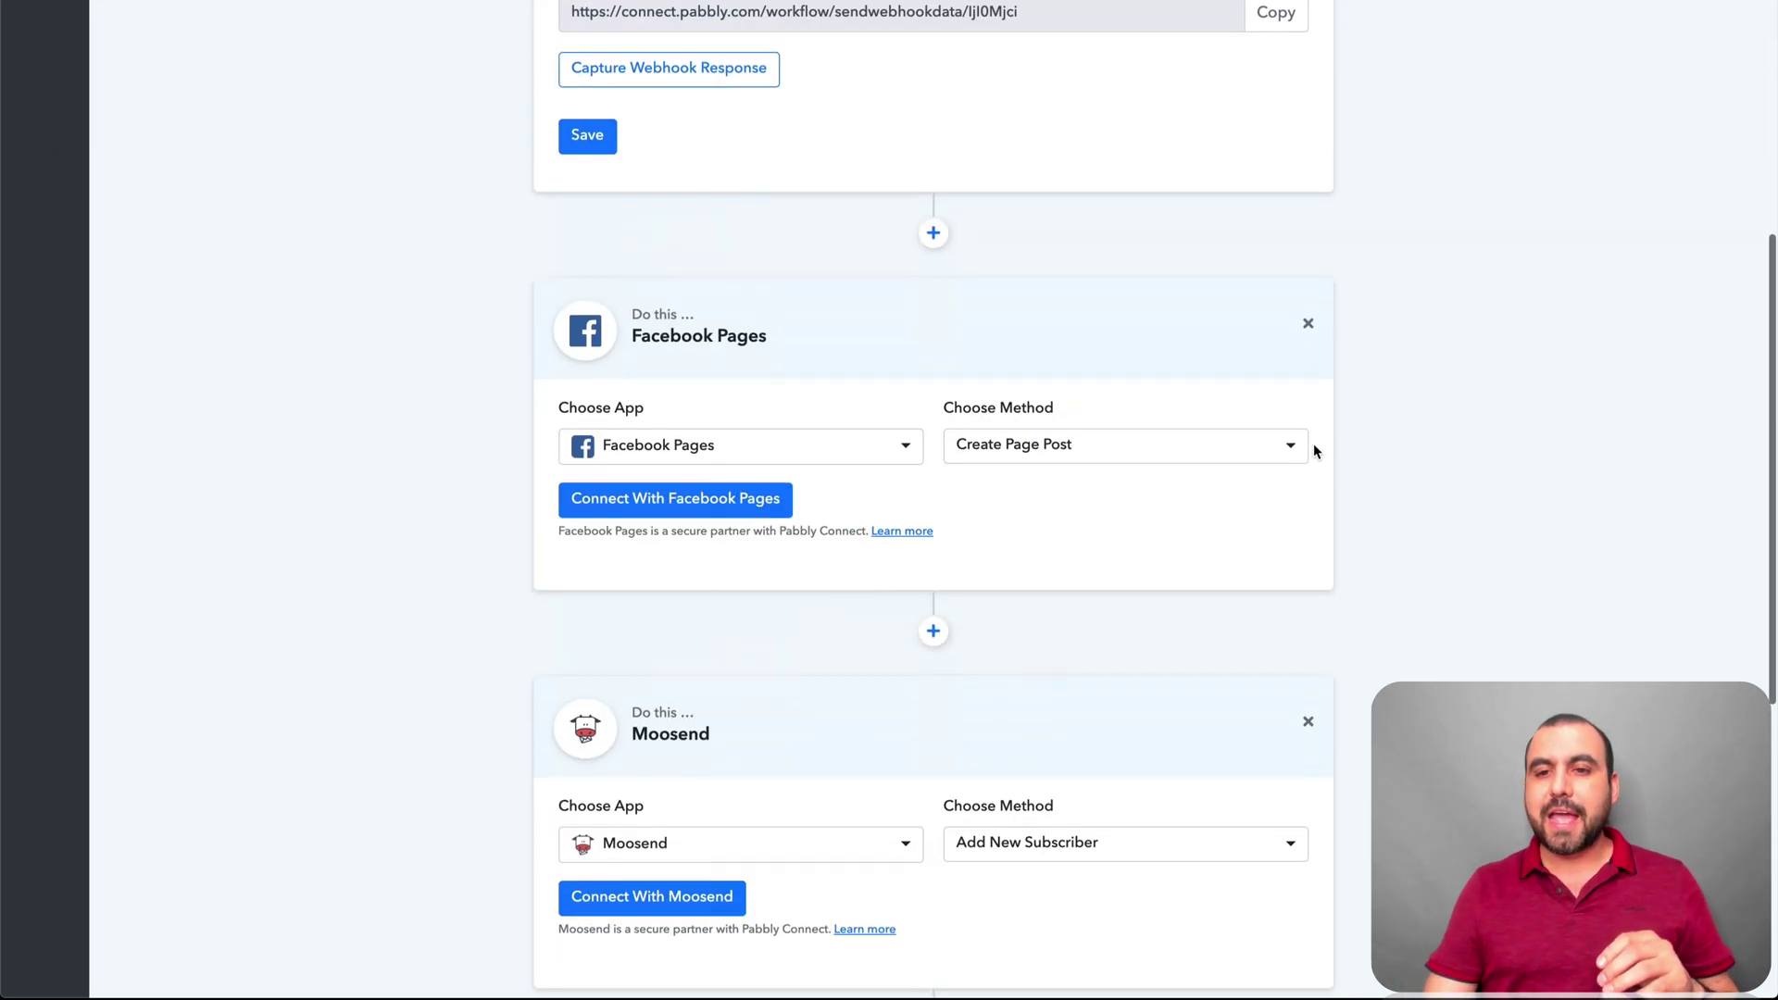
# Remove the Facebook Pages and Router steps, confirming each removal
pyautogui.click(1307, 322)
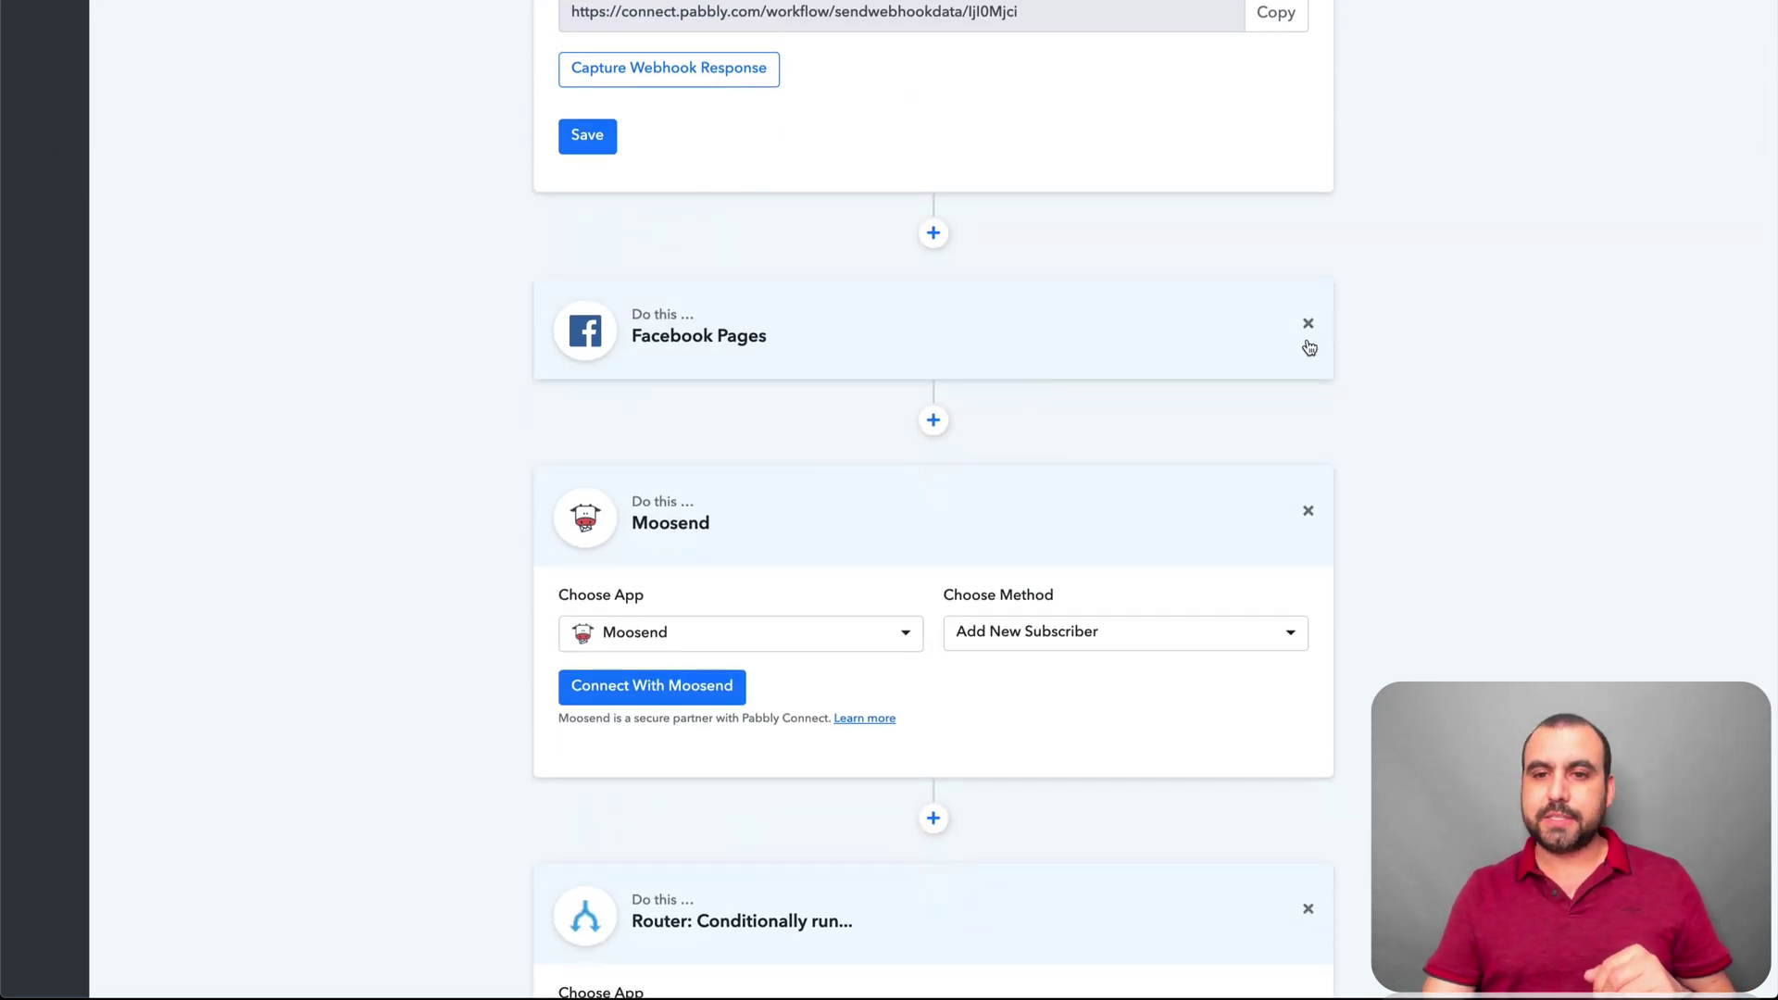
pyautogui.click(1306, 325)
pyautogui.click(877, 601)
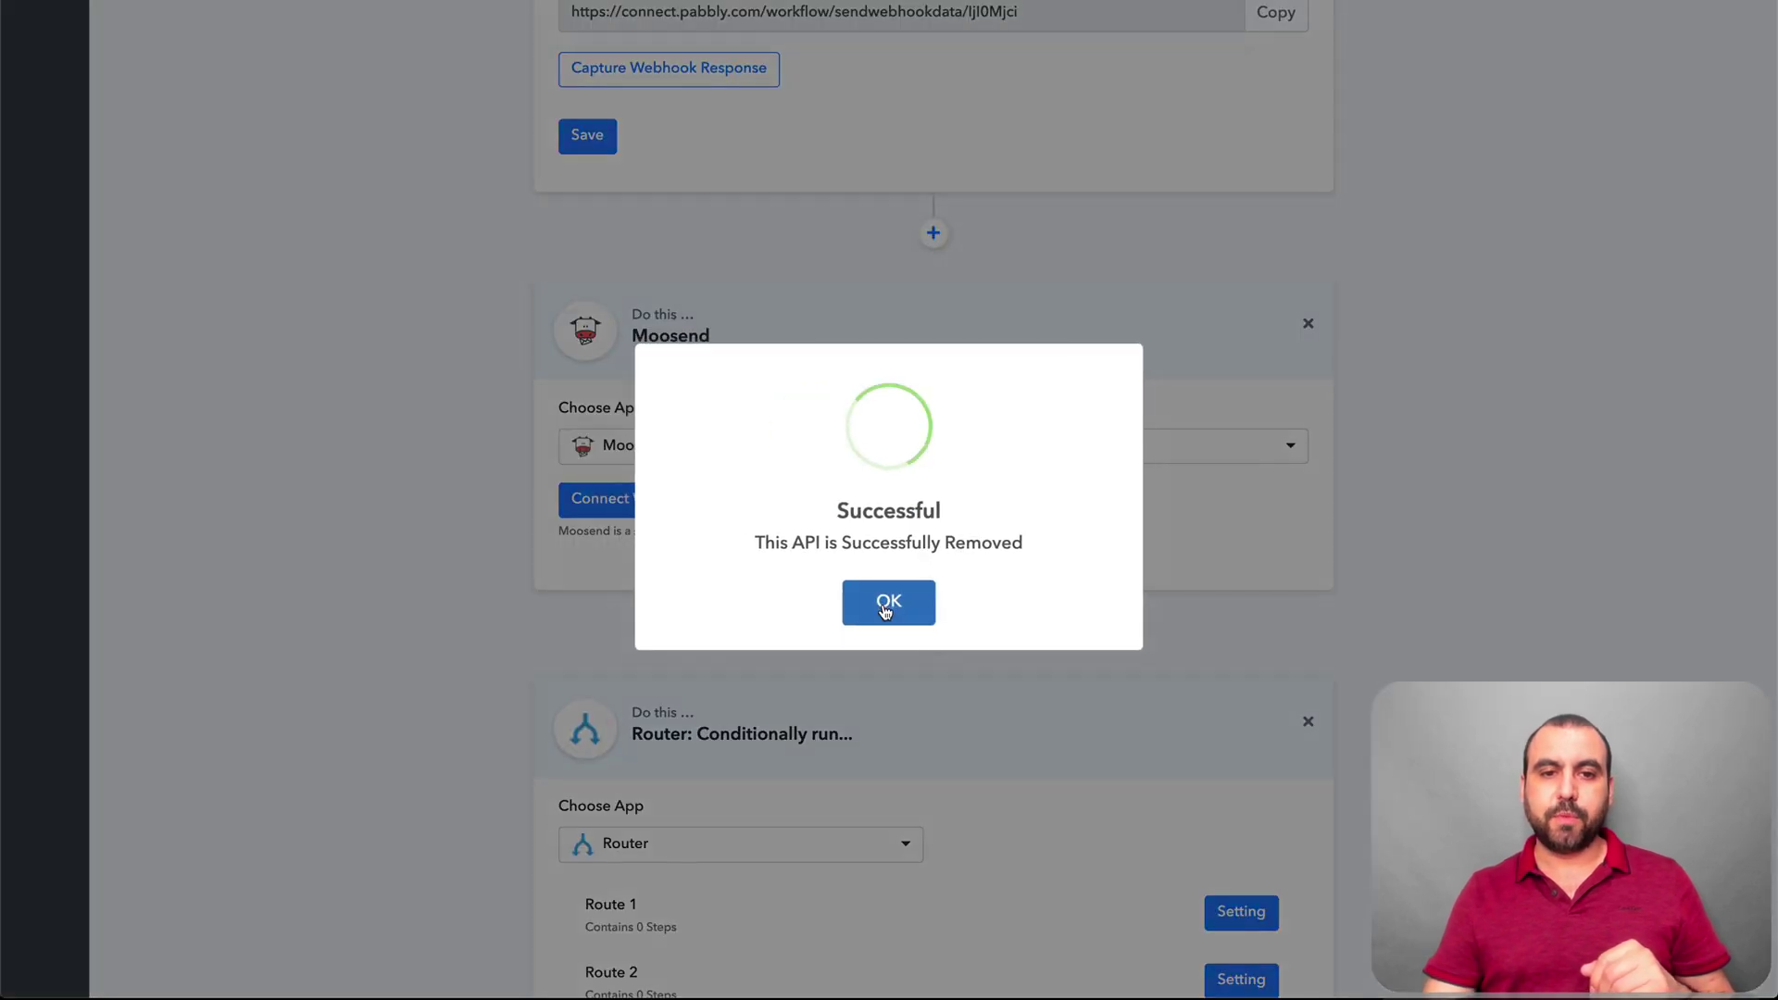
pyautogui.click(885, 607)
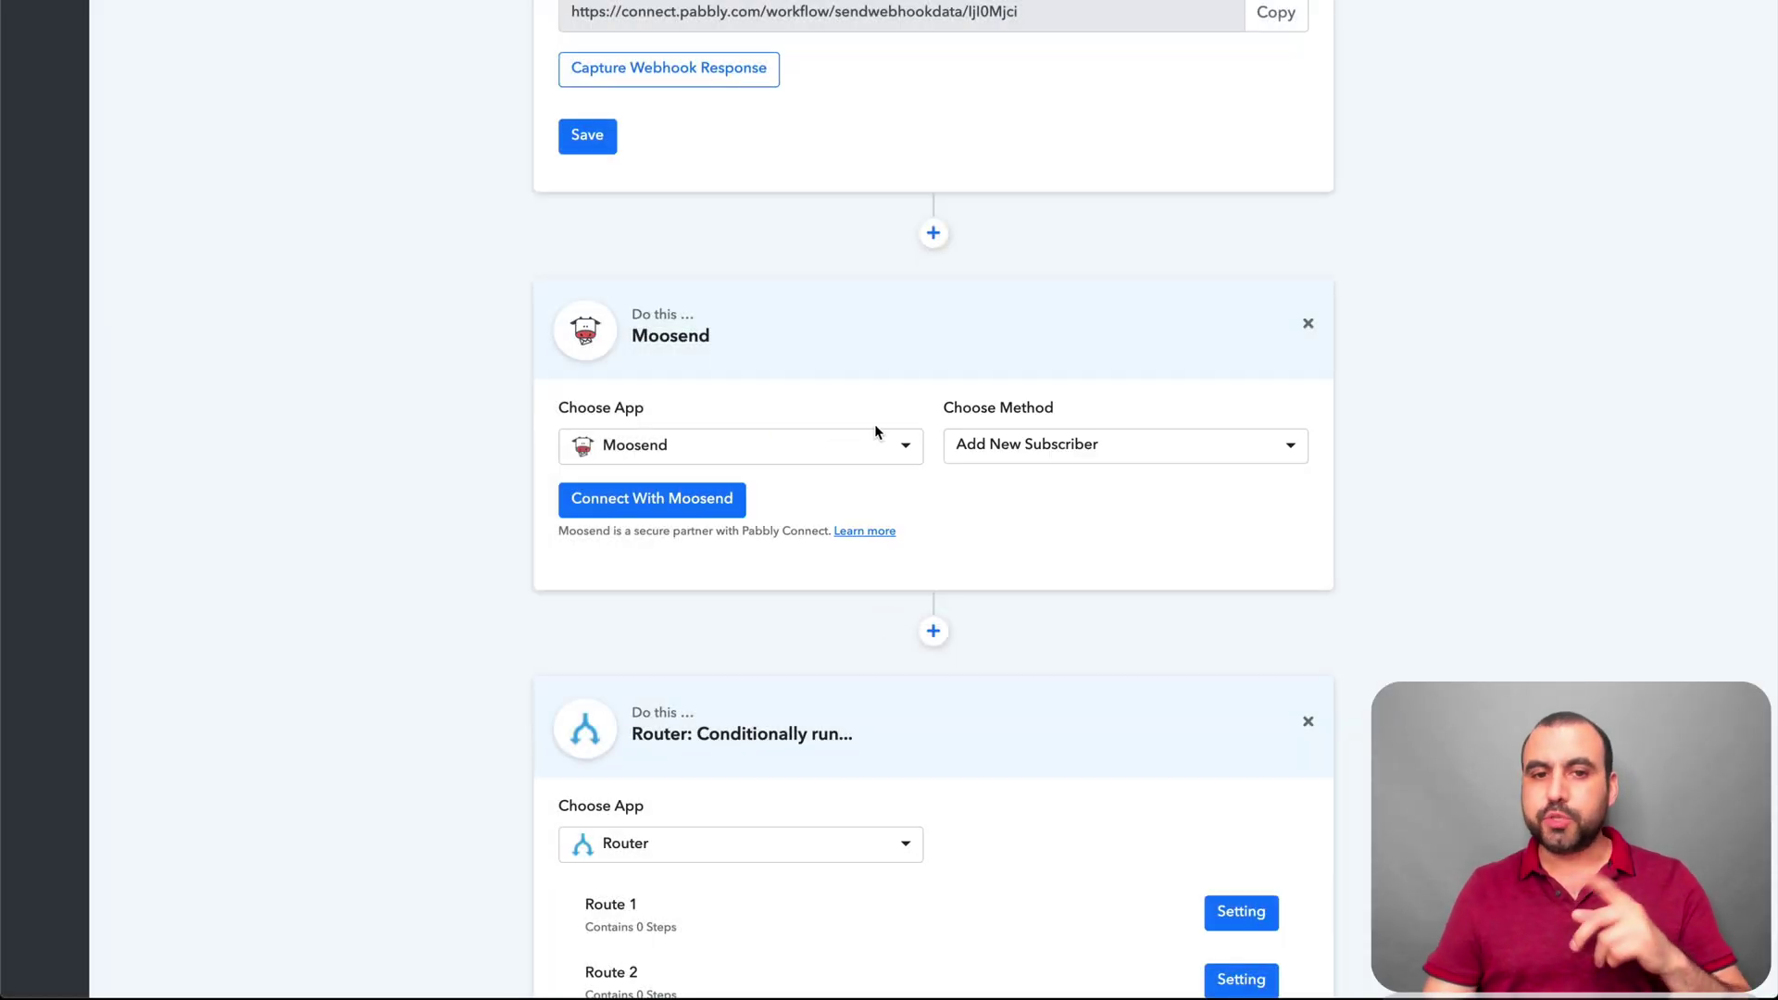
pyautogui.click(1307, 720)
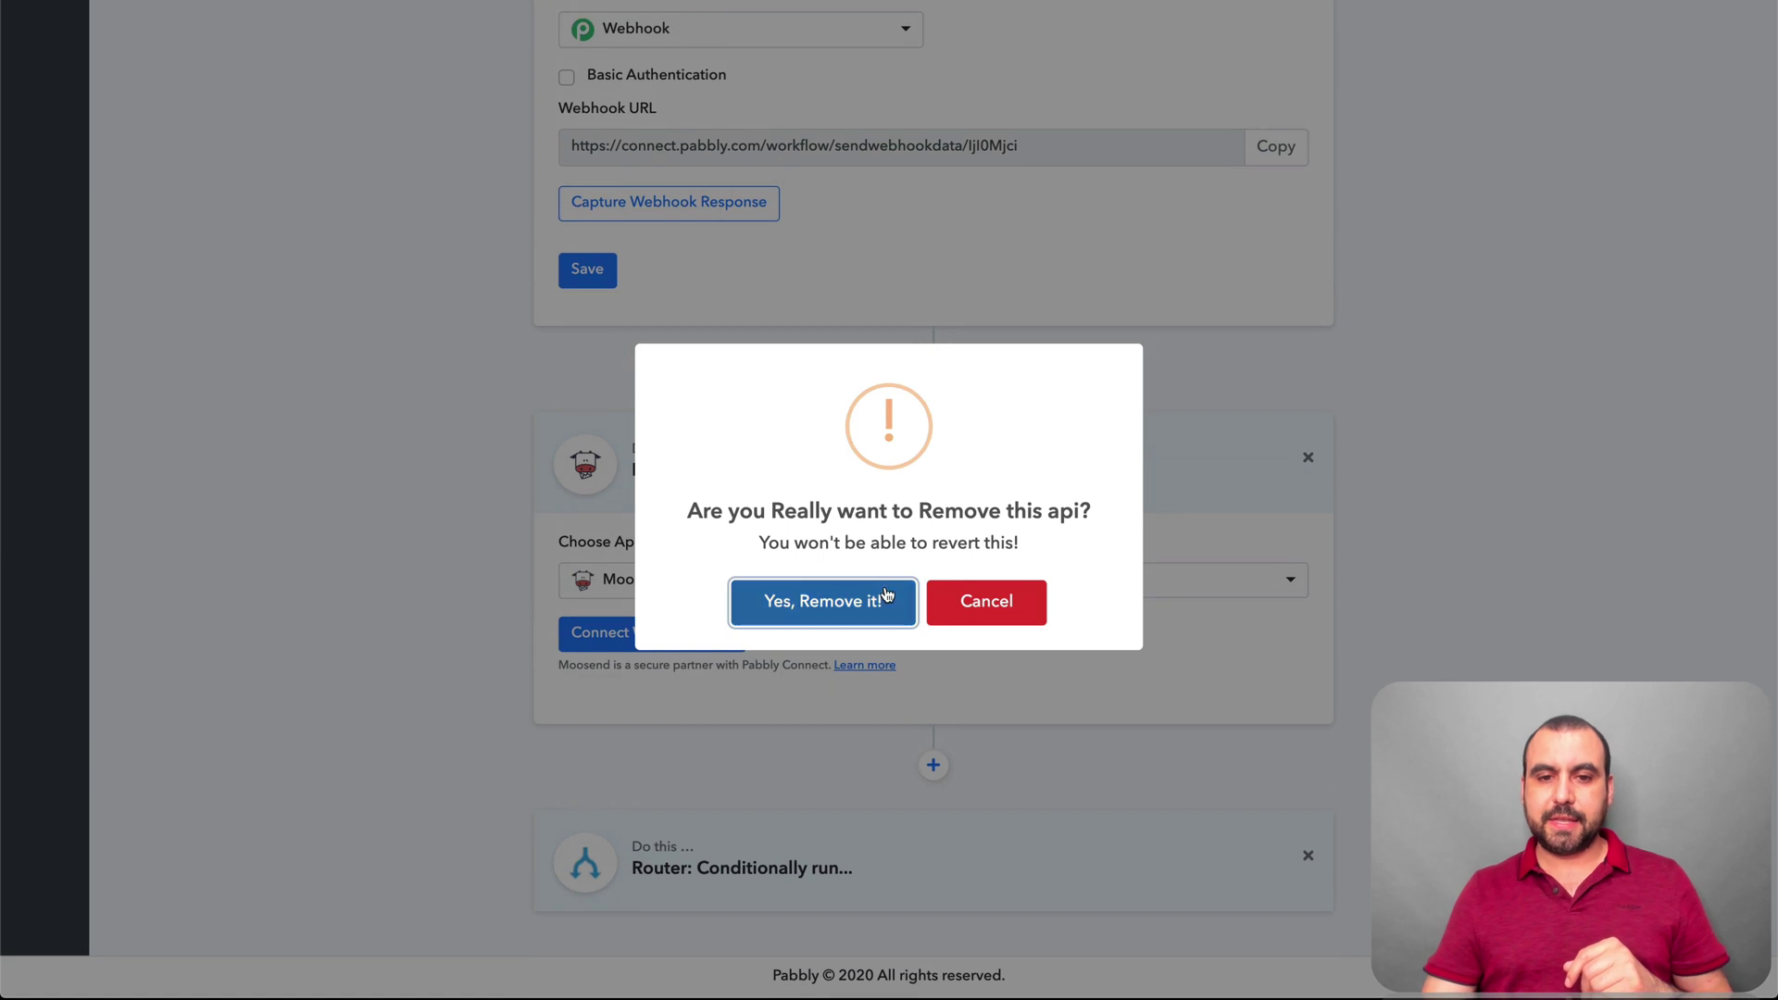
pyautogui.click(824, 603)
pyautogui.click(889, 600)
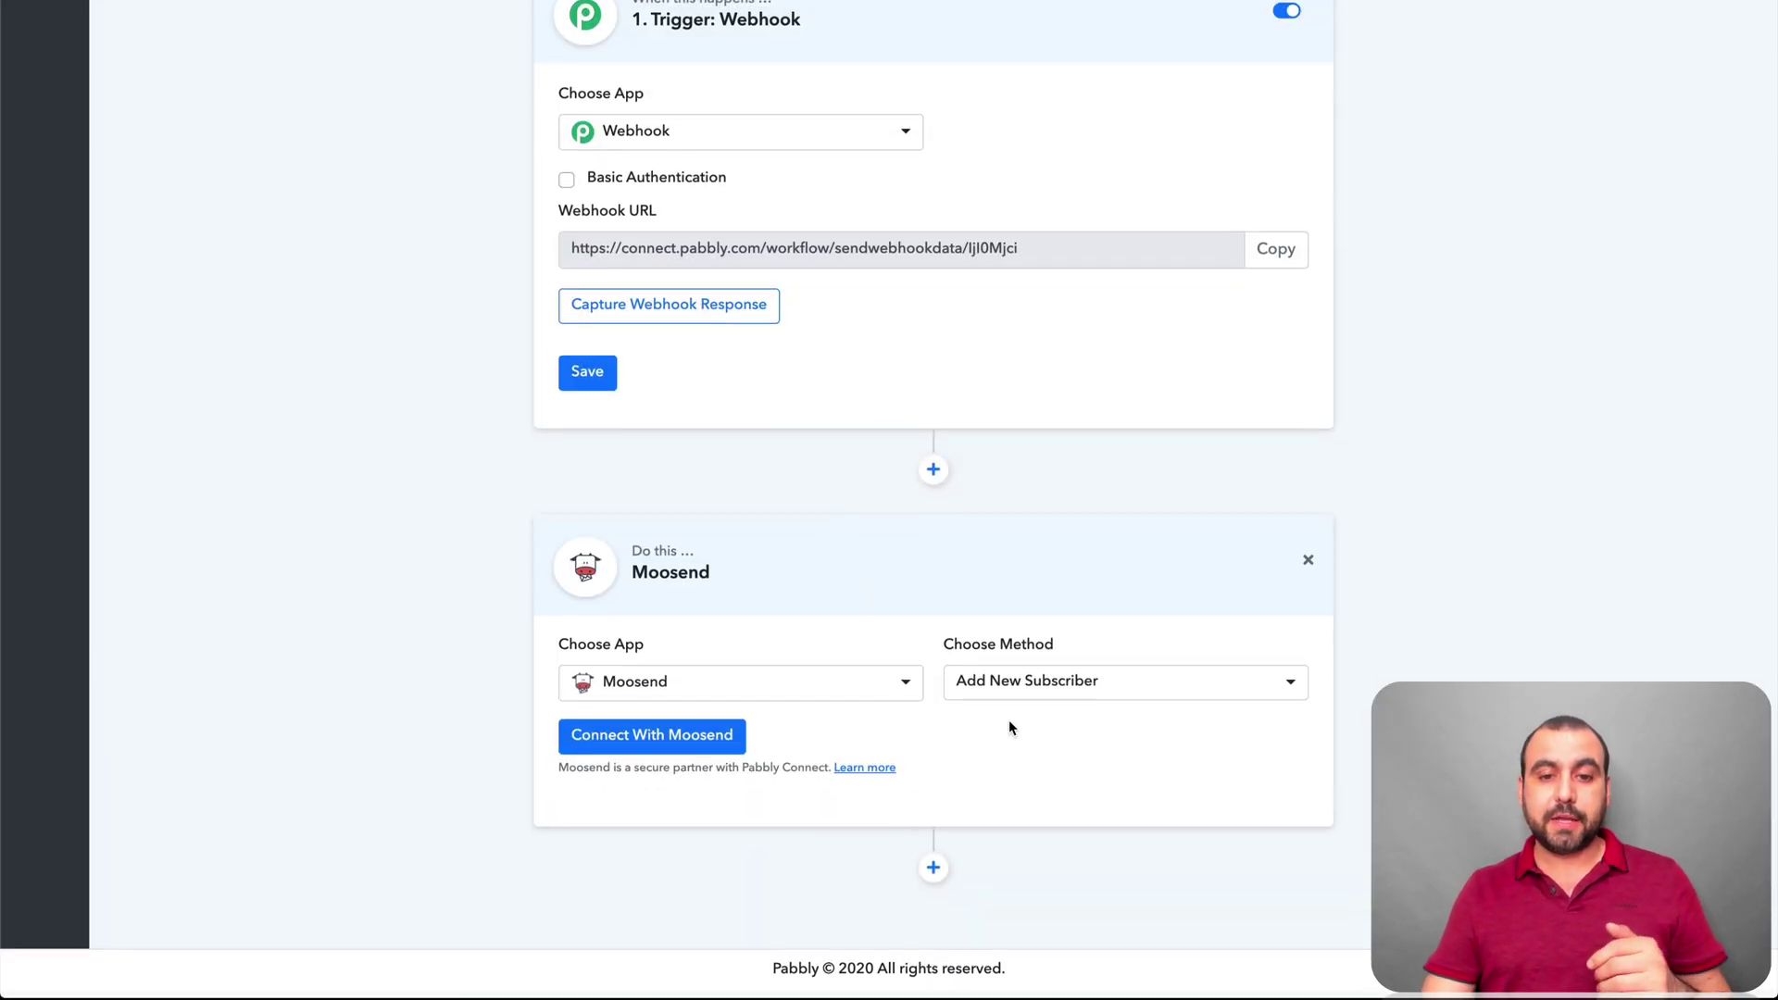
# Add a HubSpot CRM action step after Moosend
pyautogui.click(933, 874)
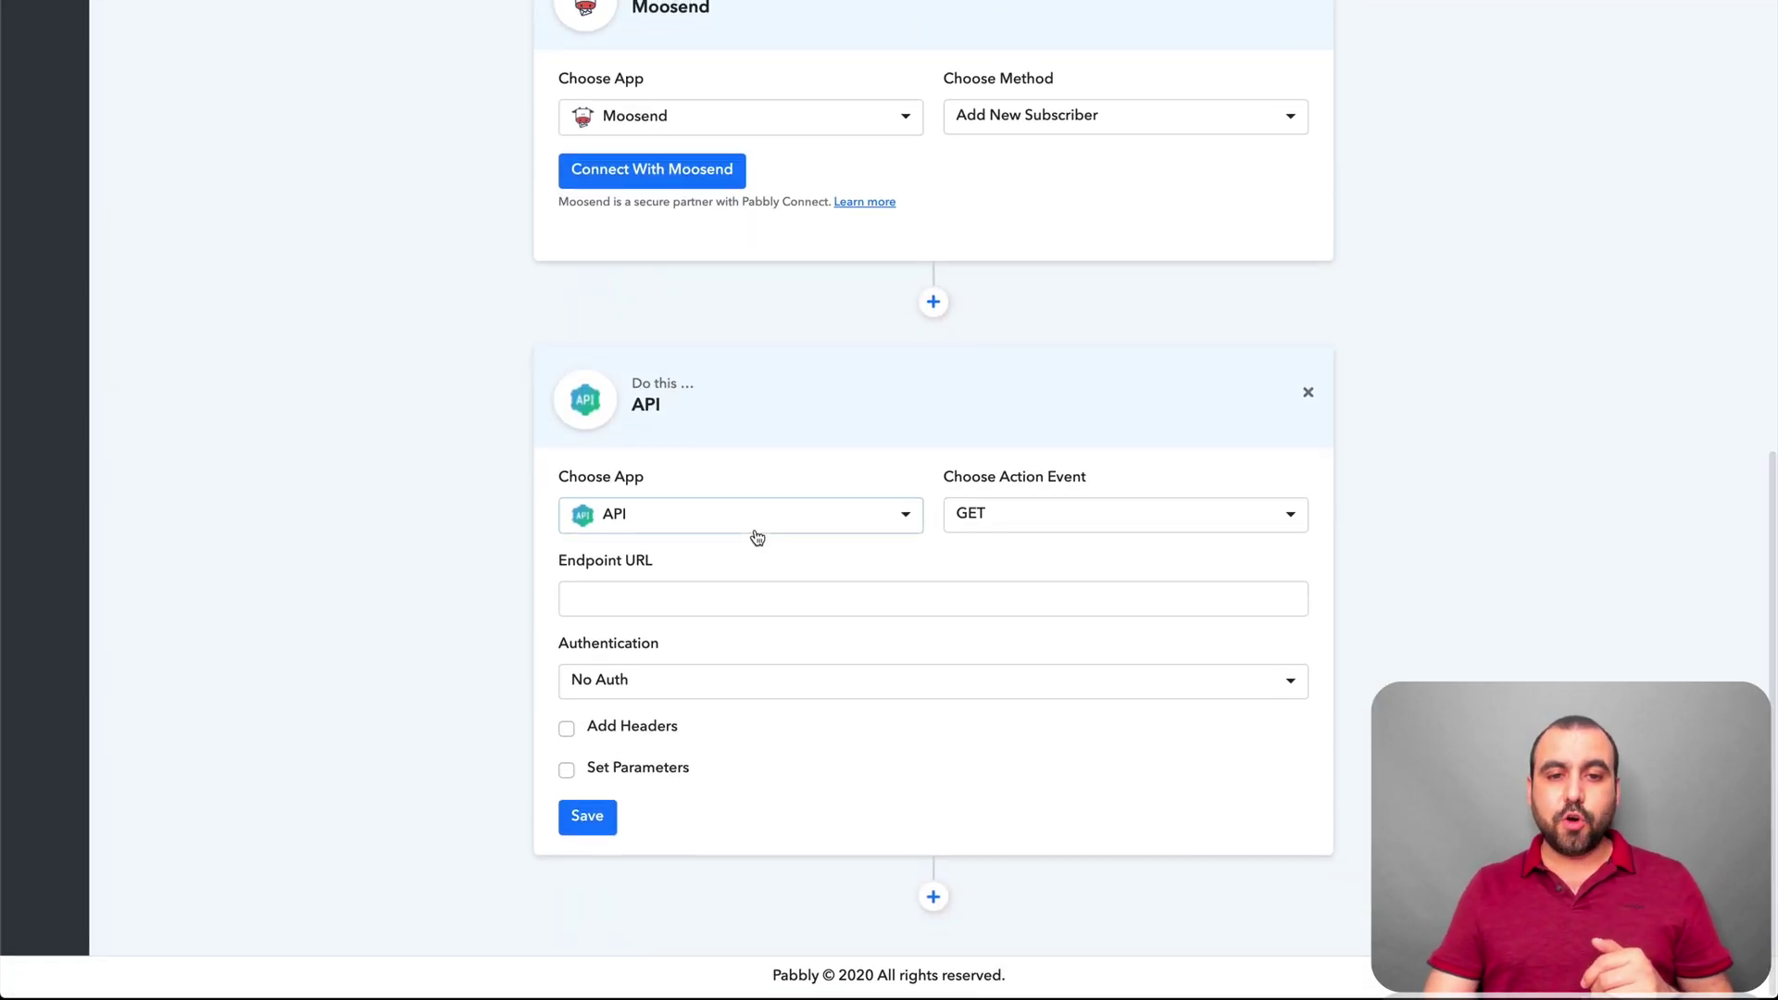
pyautogui.click(757, 528)
pyautogui.write('h')
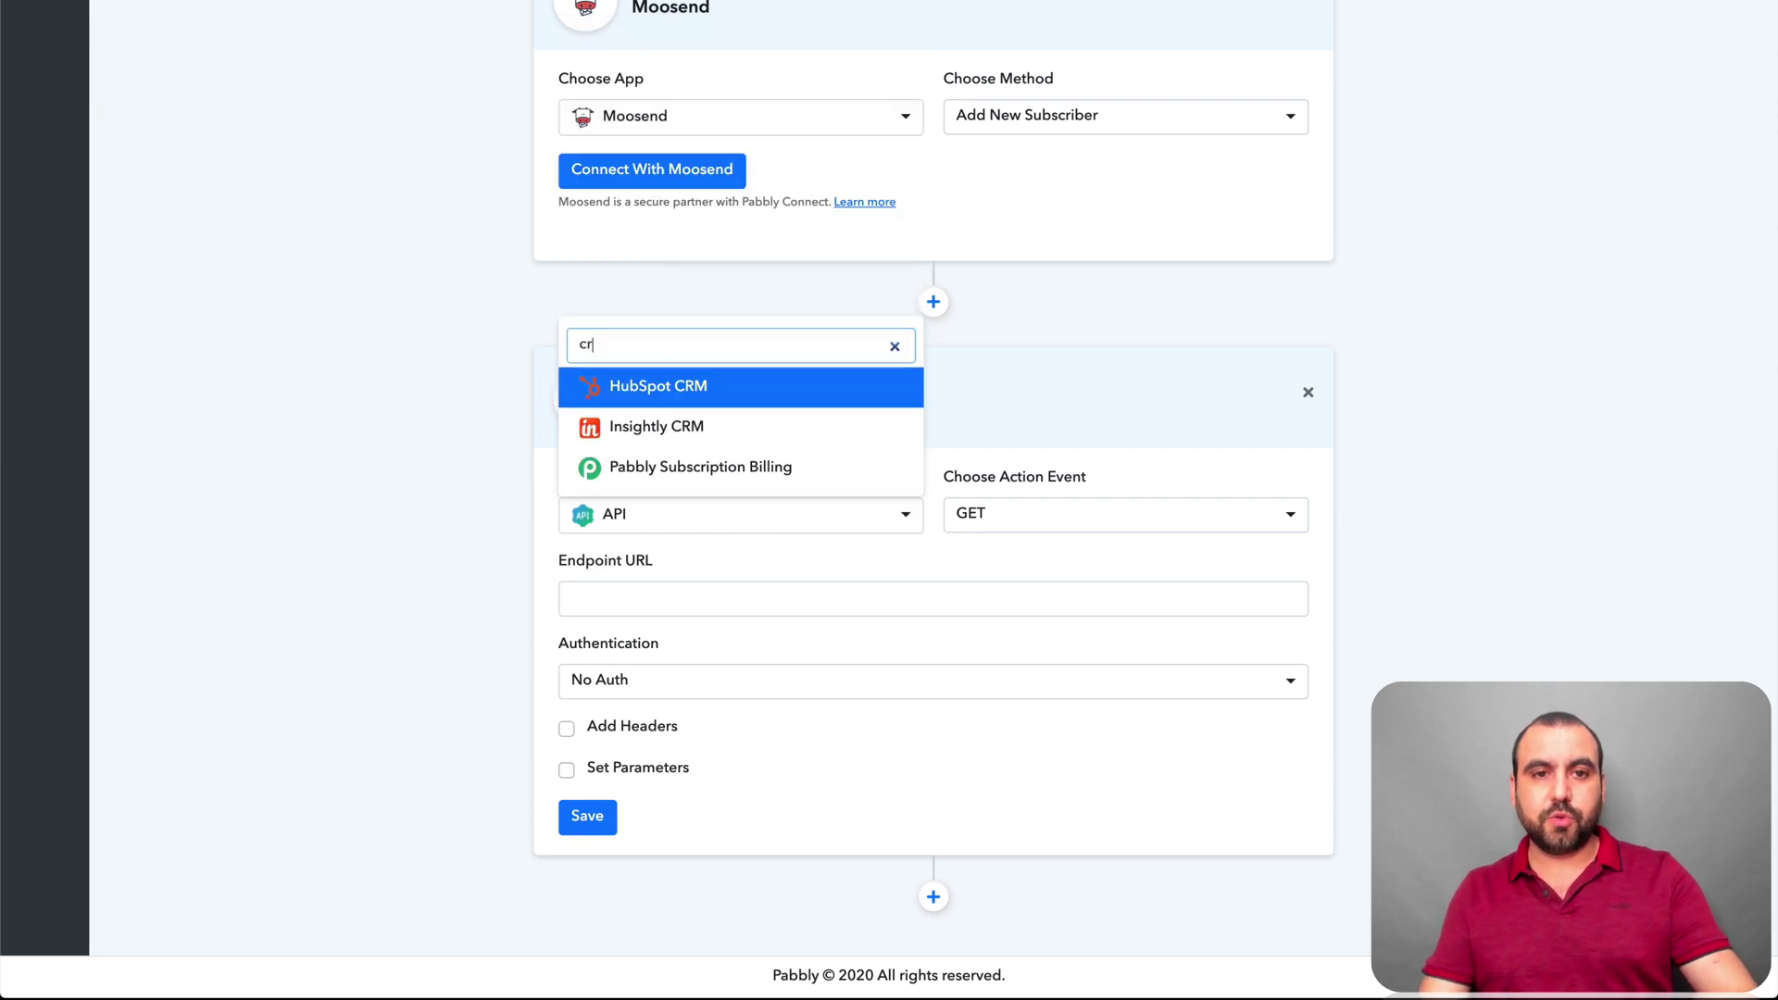
pyautogui.click(664, 402)
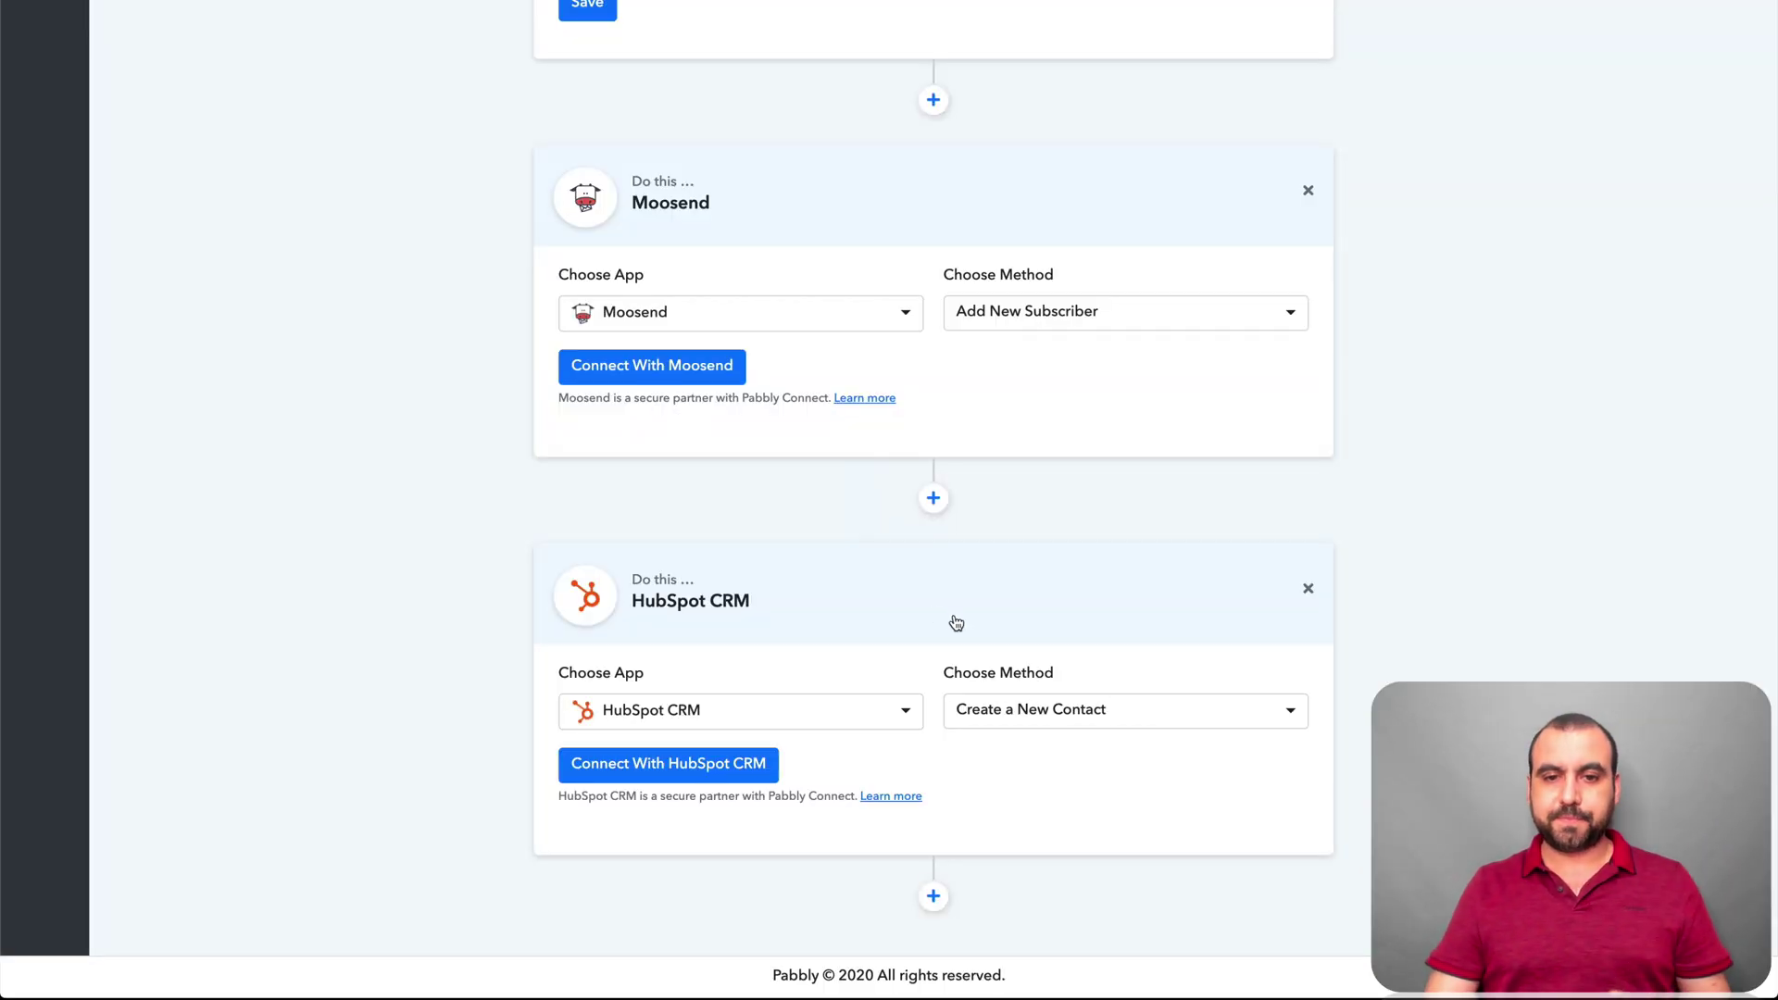
pyautogui.scroll(4, 943, 823)
pyautogui.scroll(2, 1603, 570)
pyautogui.scroll(1, 1603, 570)
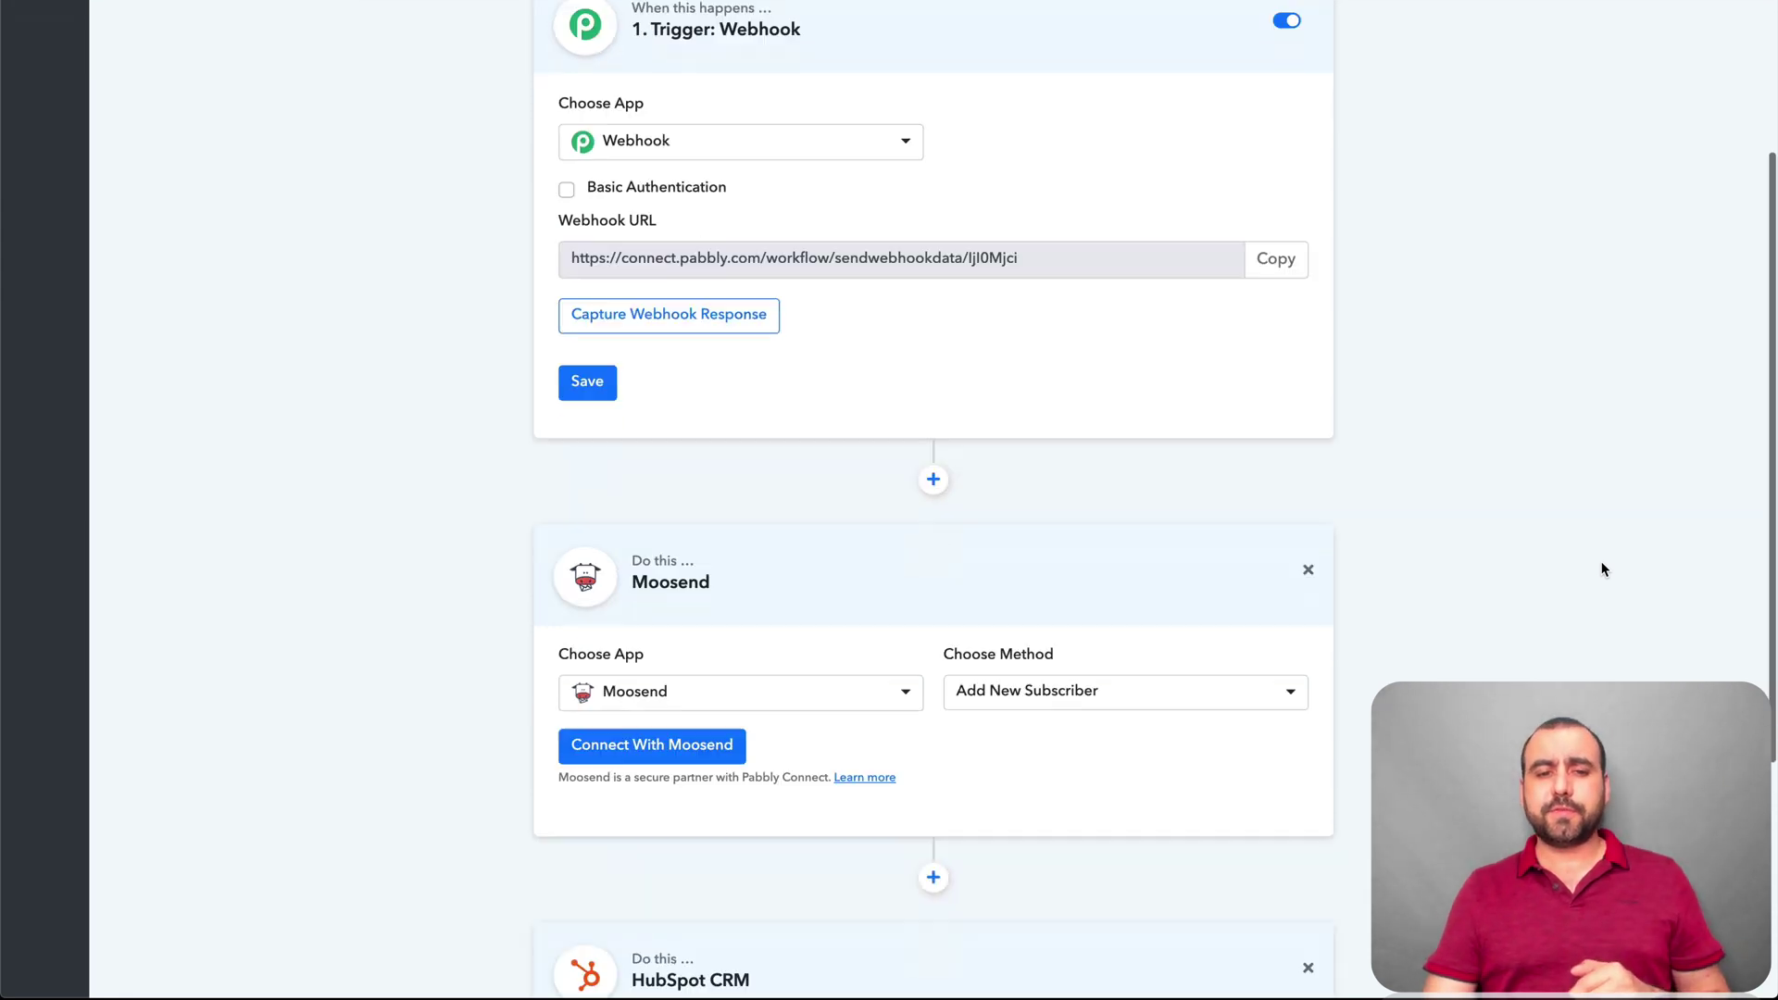
pyautogui.scroll(-2, 1604, 570)
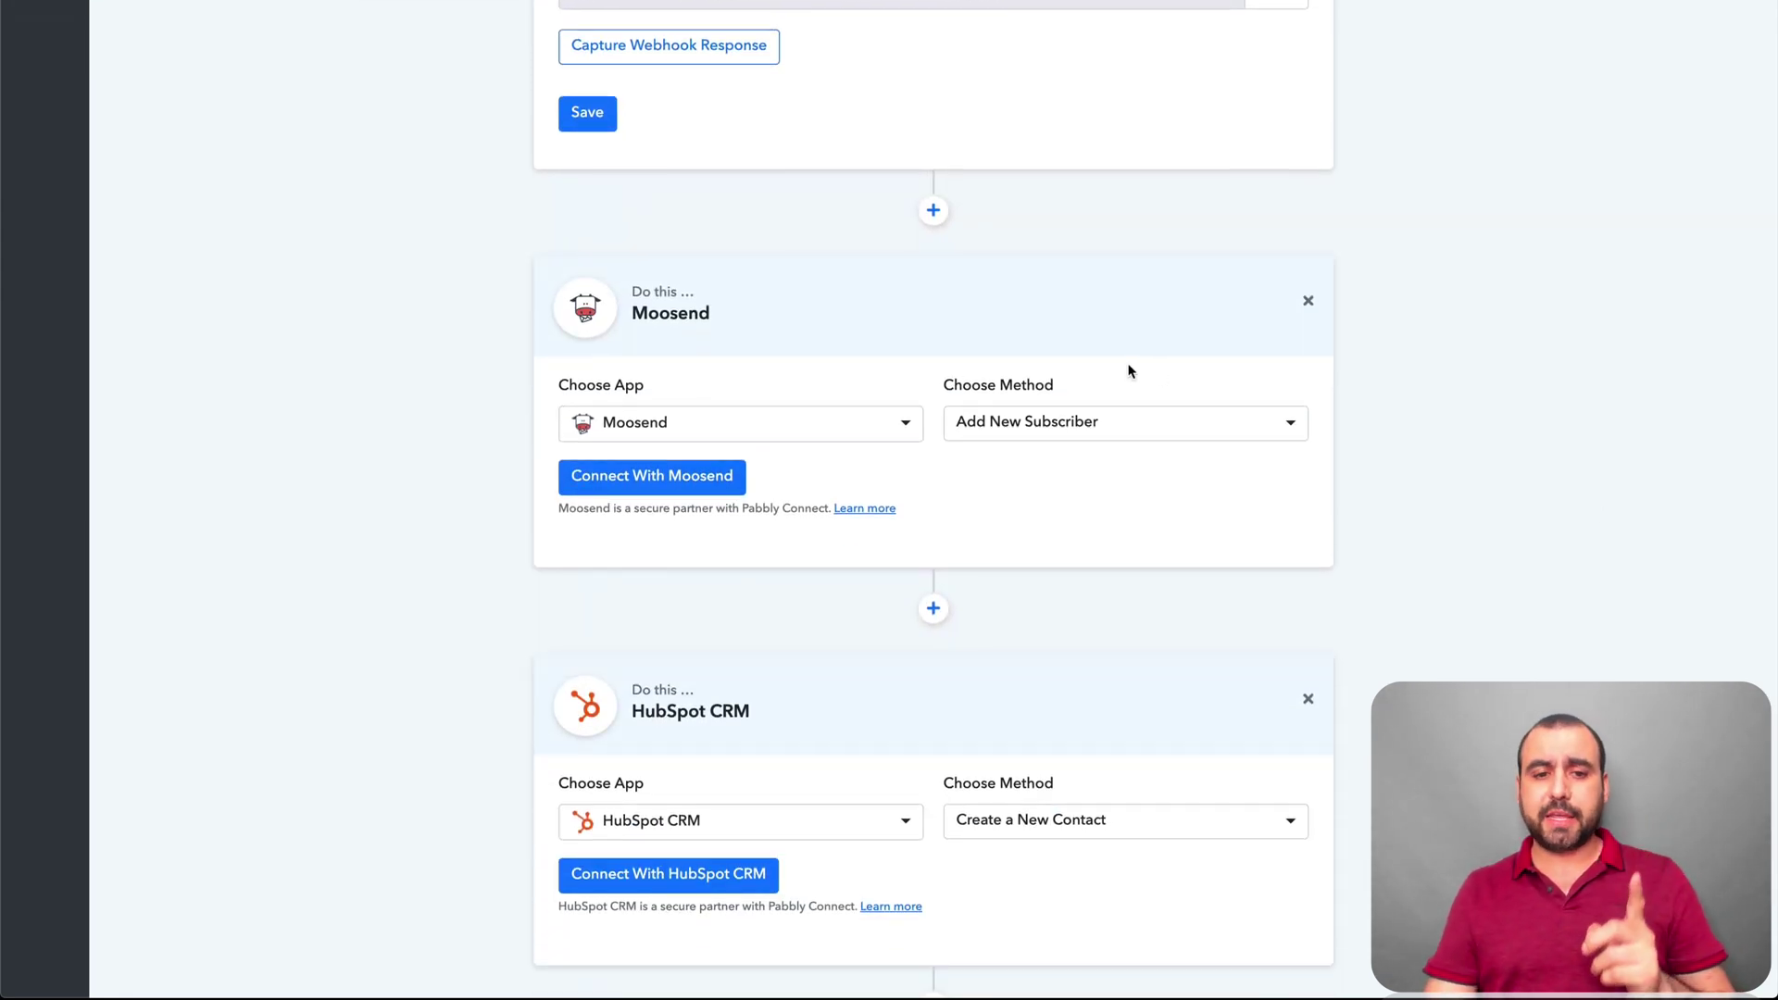
pyautogui.scroll(-1, 1130, 371)
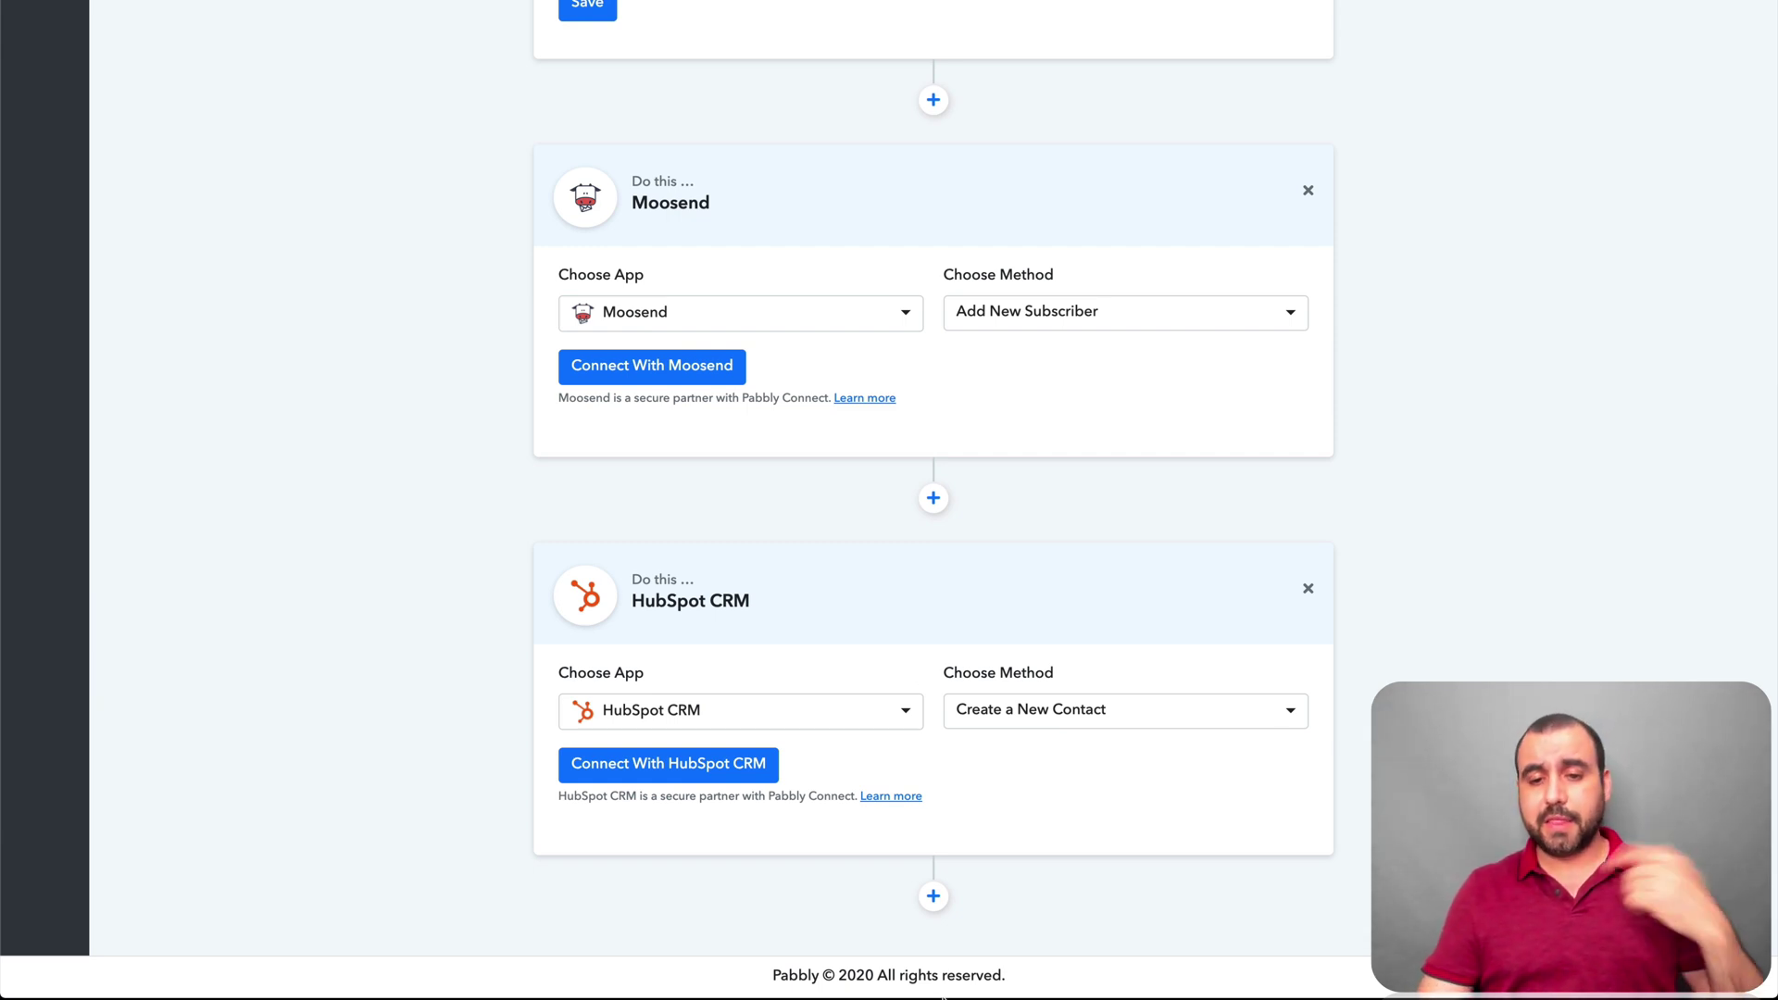
# Open Calculator, clear the previous 1800 result, and nudge the window left
pyautogui.click(1178, 958)
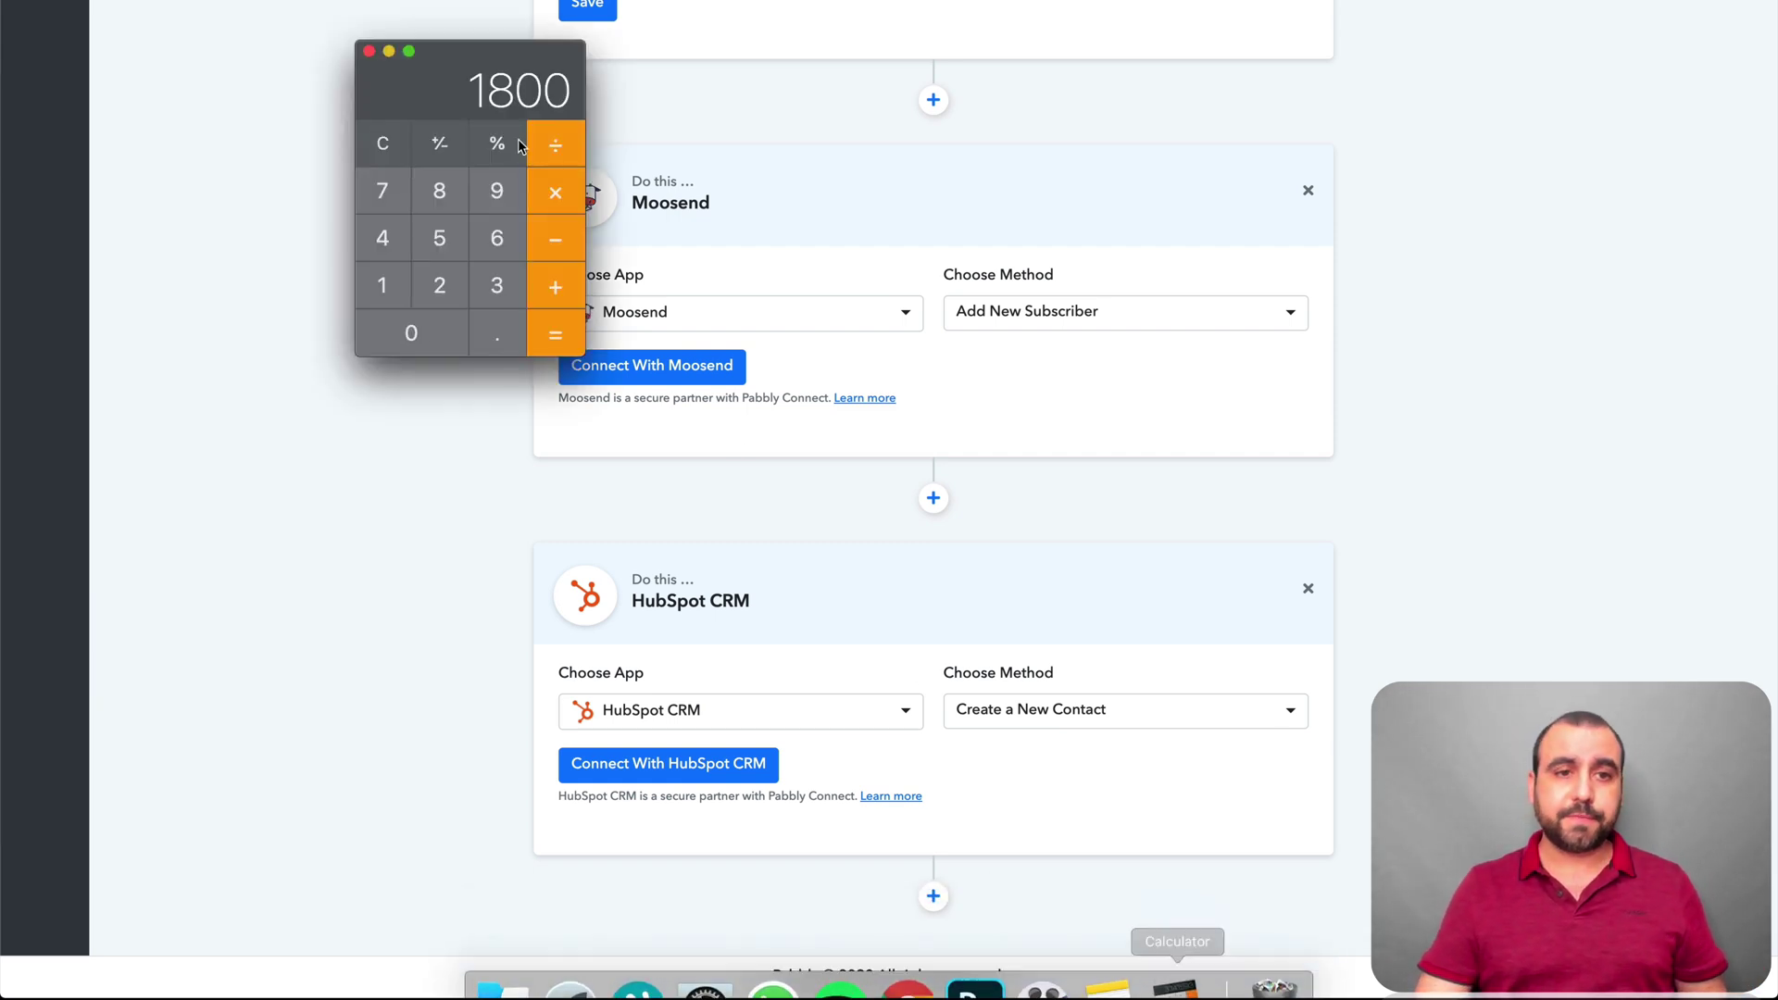
pyautogui.click(386, 142)
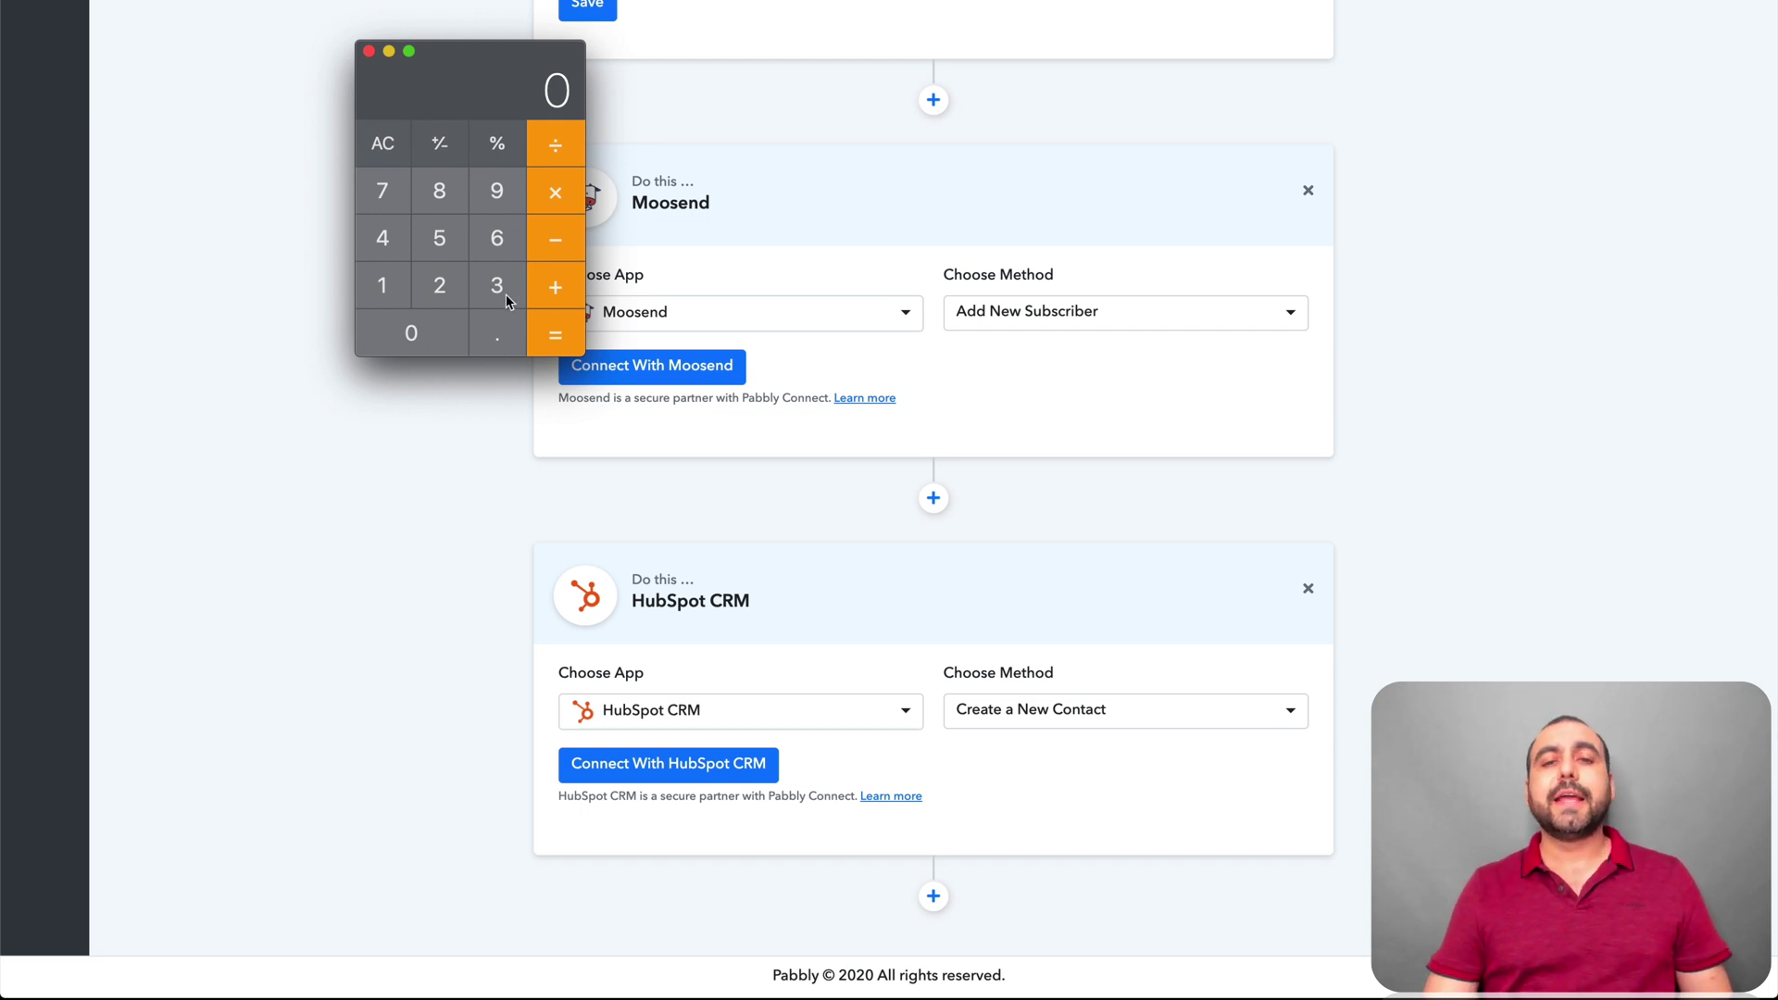
pyautogui.moveTo(472, 62); pyautogui.dragTo(432, 67)
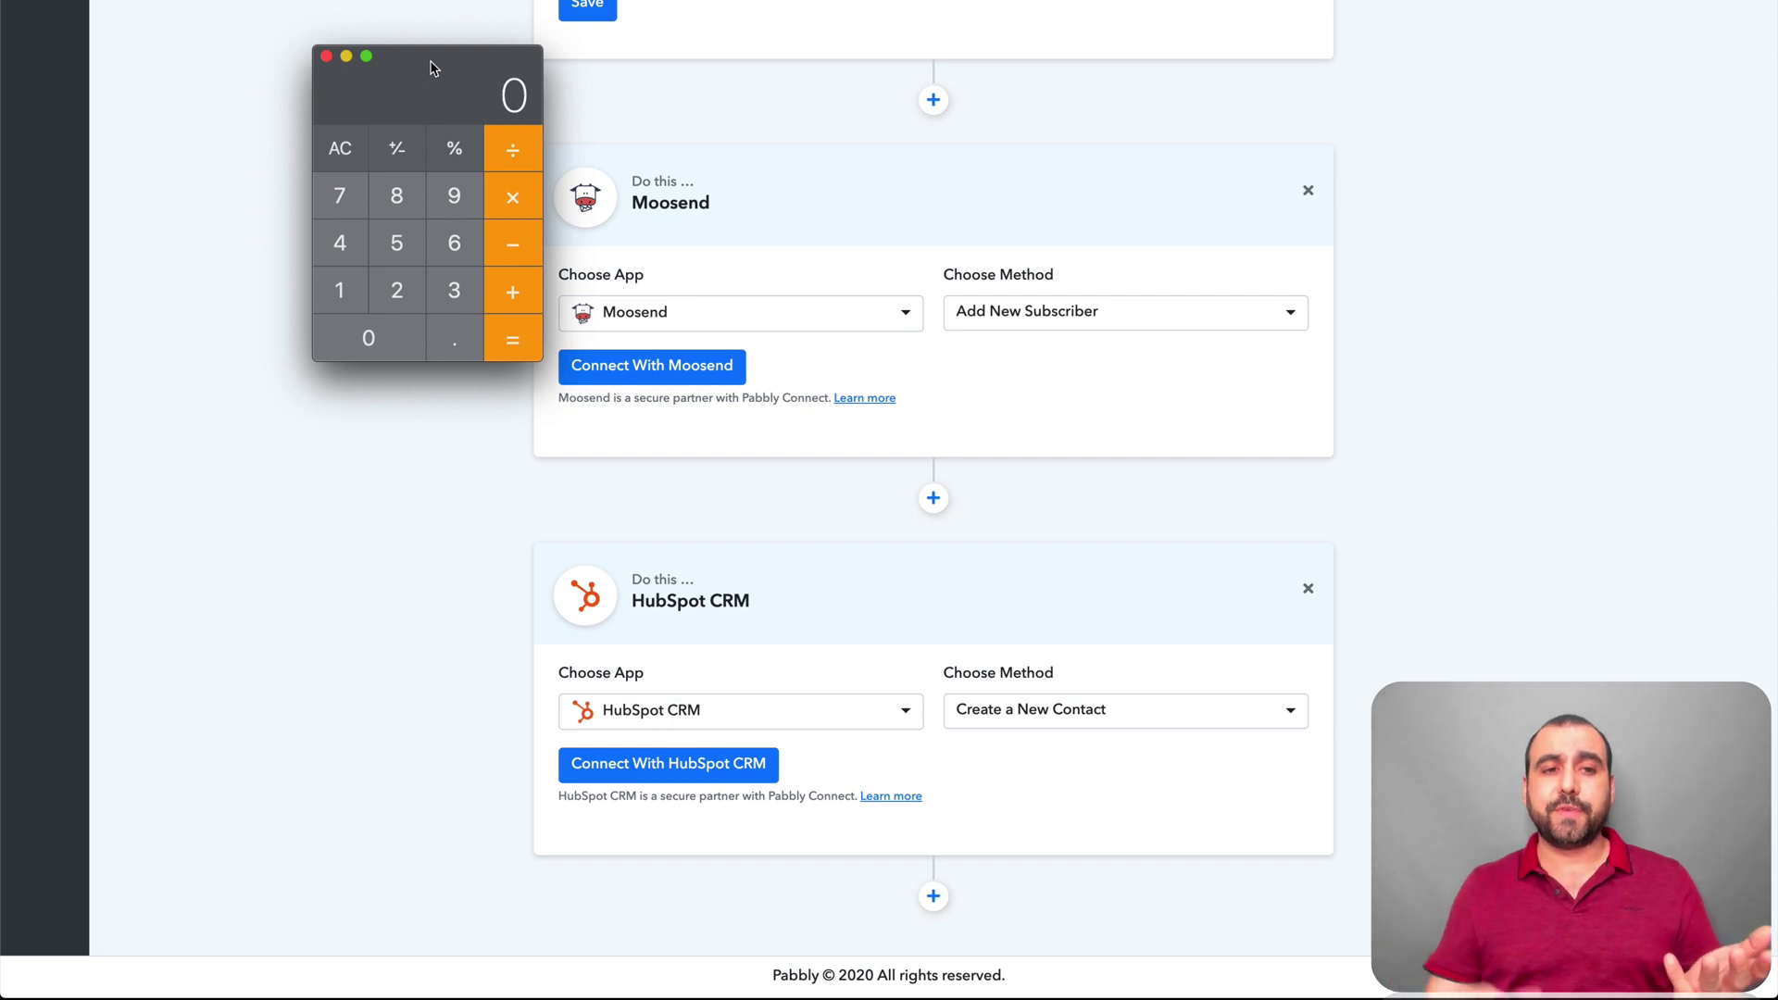
# Calculate 25 × 30 to get 750
pyautogui.click(396, 291)
pyautogui.click(406, 255)
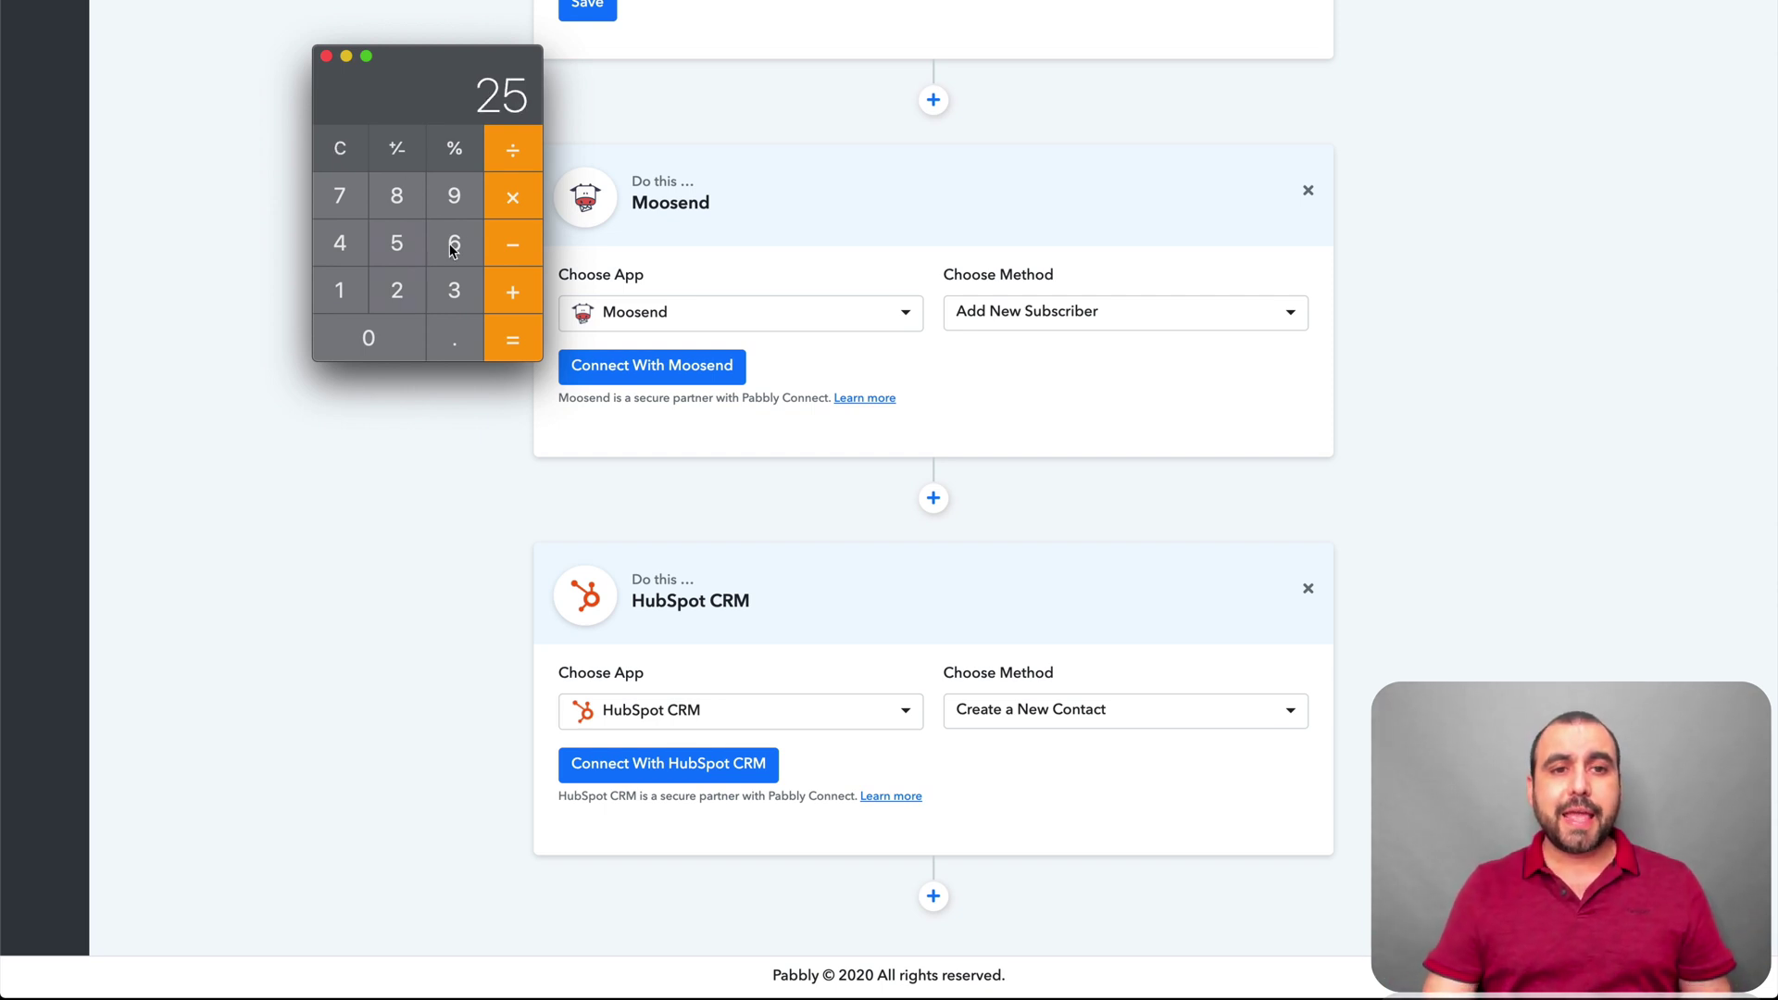
pyautogui.click(512, 205)
pyautogui.click(454, 291)
pyautogui.click(368, 339)
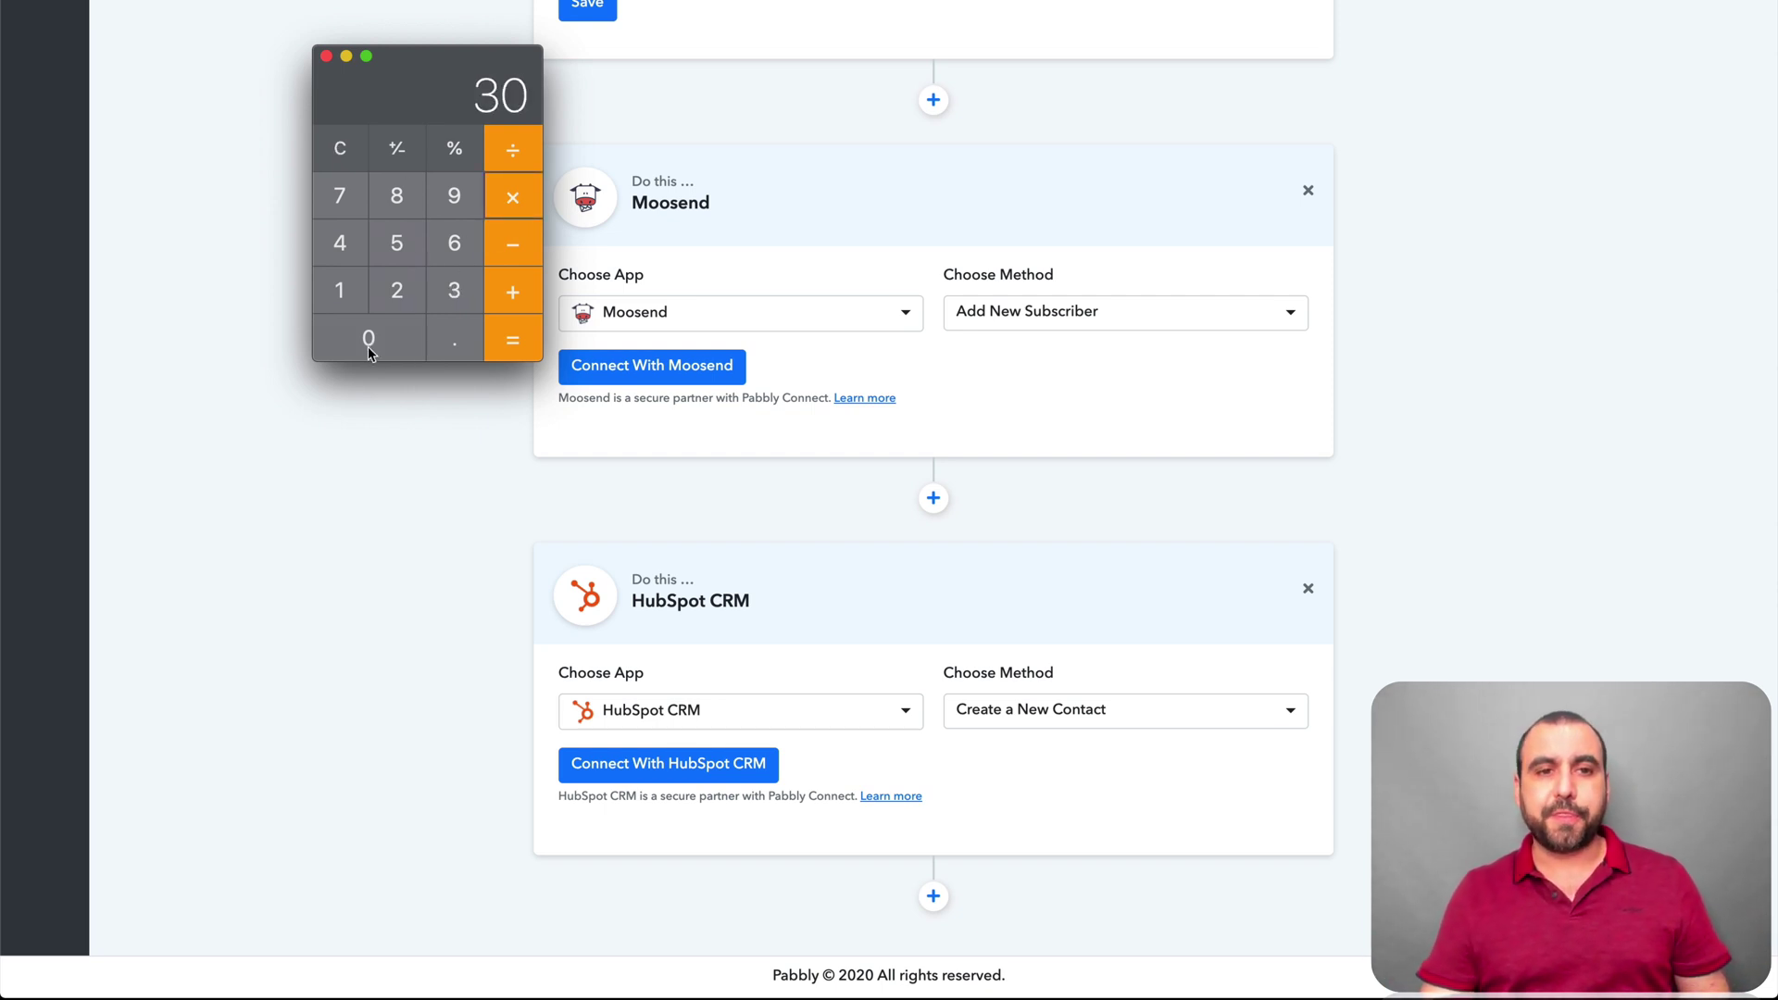
pyautogui.click(500, 341)
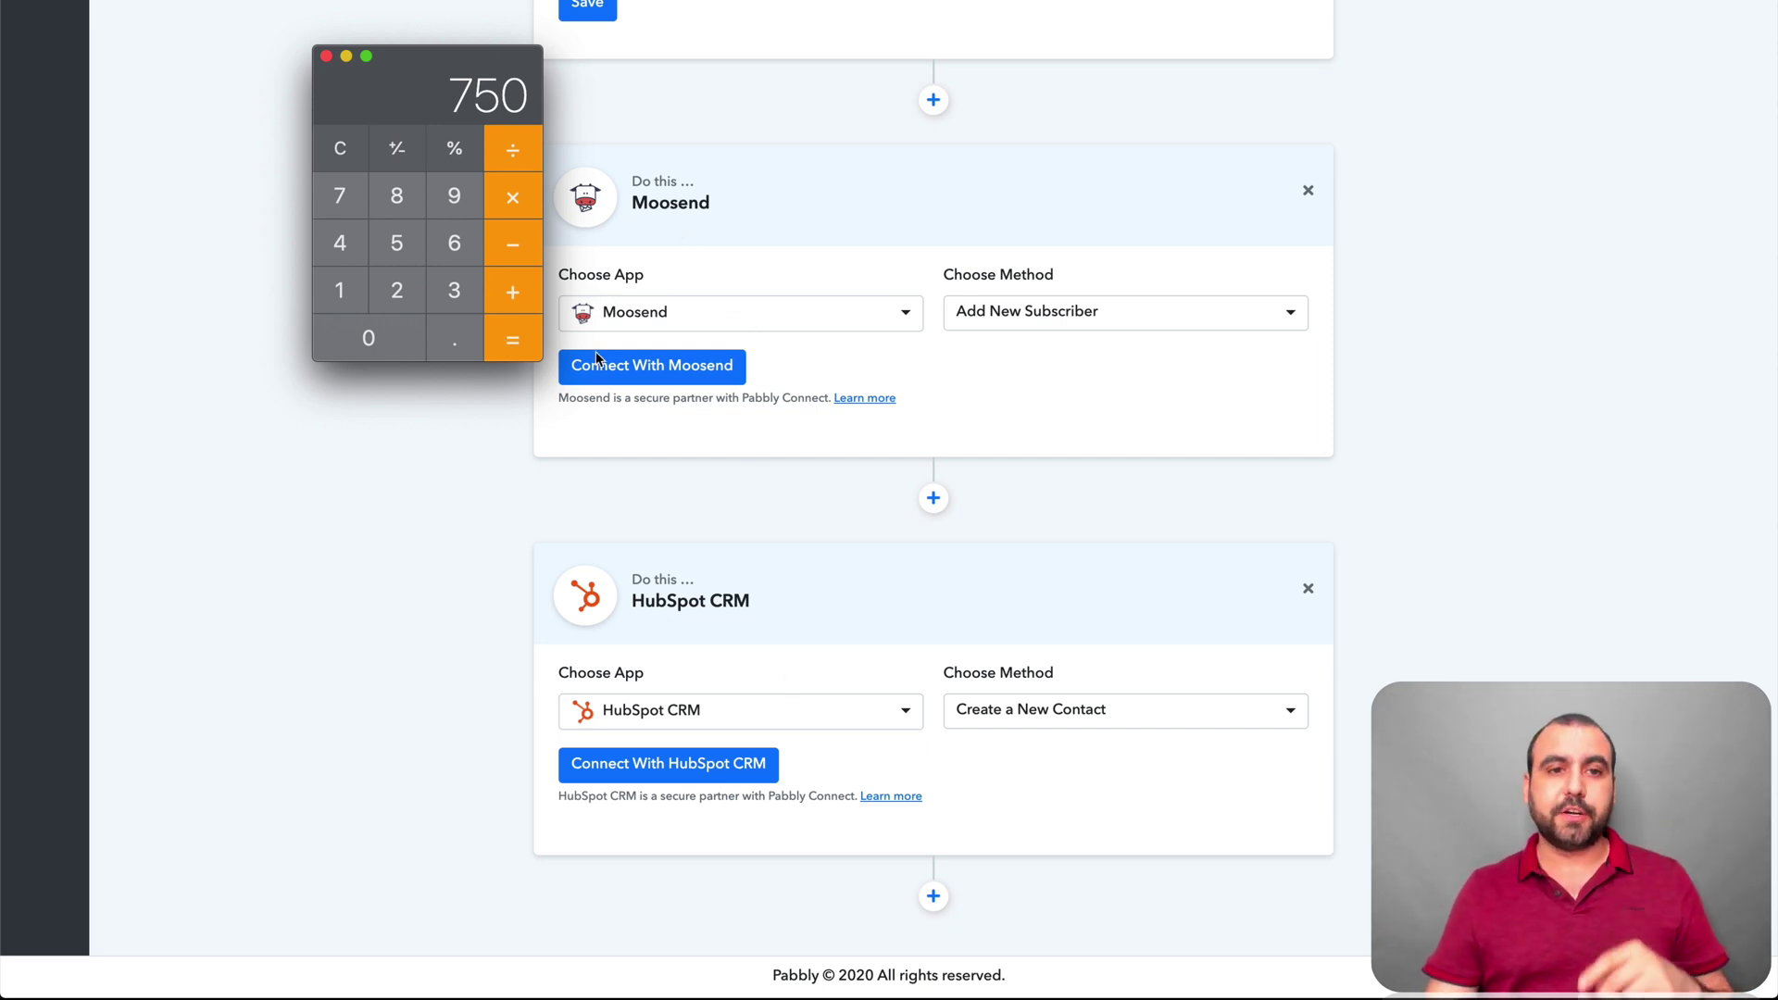
# Multiply 750 by 2 to reach 1500, then move the window lower
pyautogui.click(515, 199)
pyautogui.click(400, 294)
pyautogui.click(493, 335)
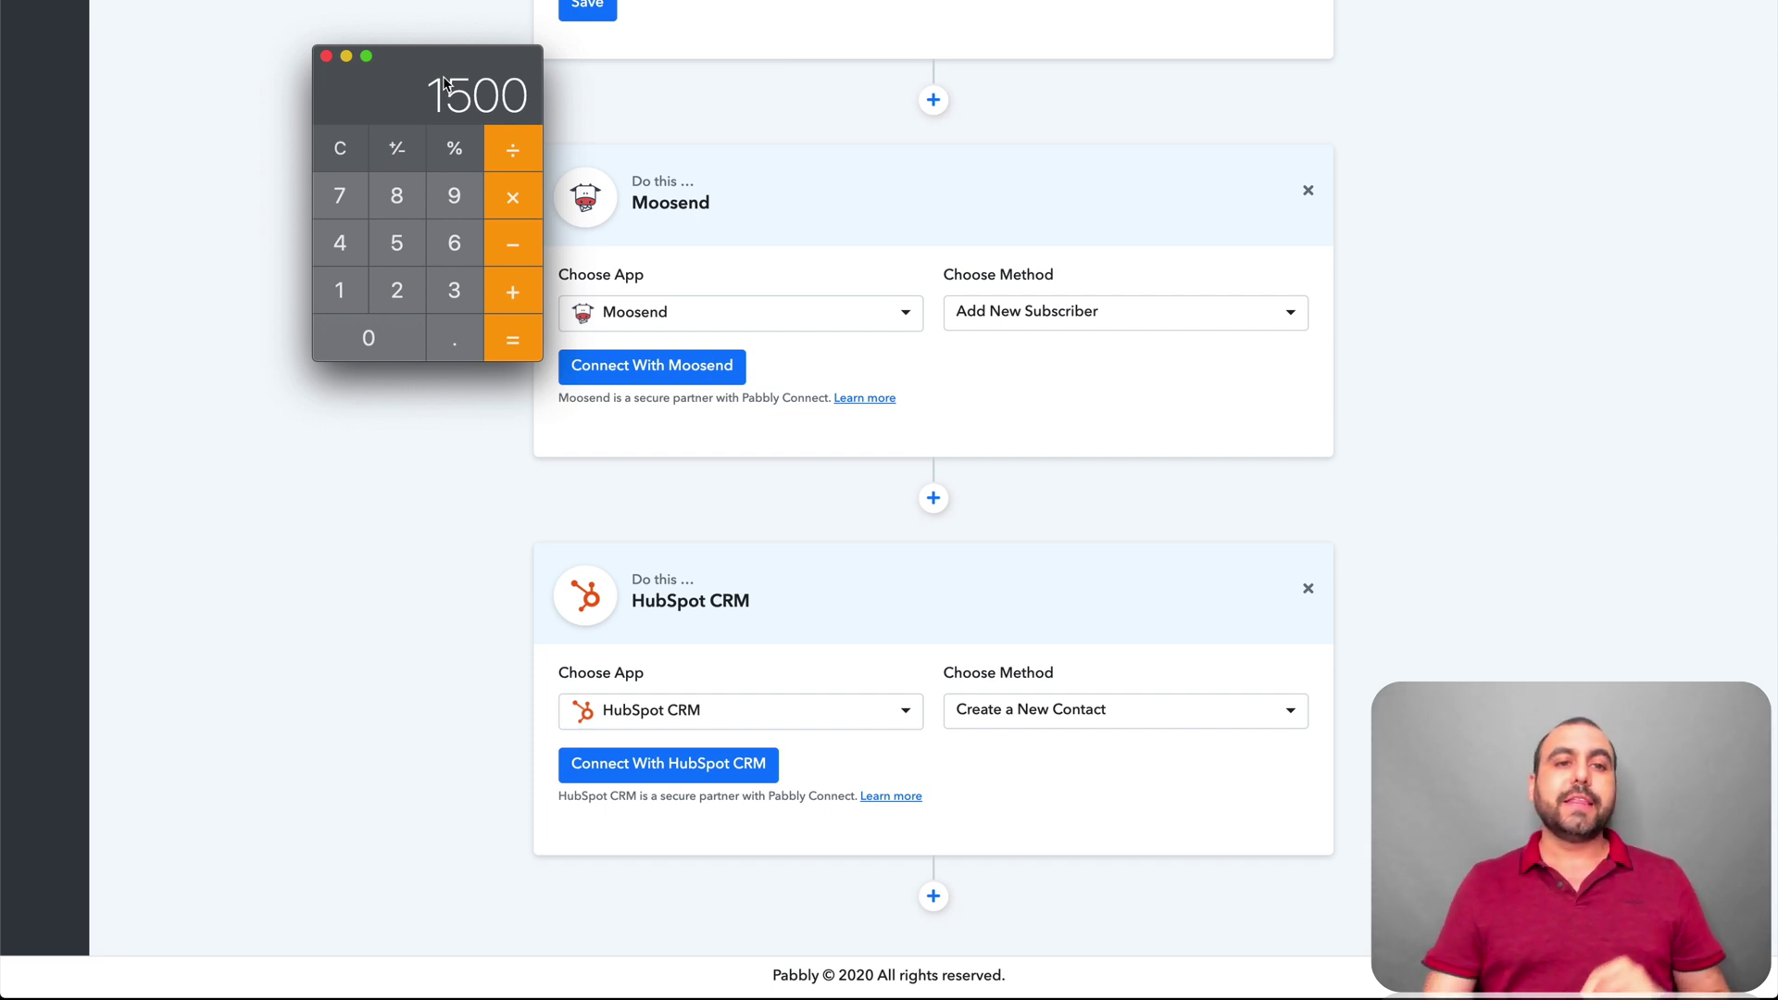
pyautogui.moveTo(444, 70); pyautogui.dragTo(435, 150)
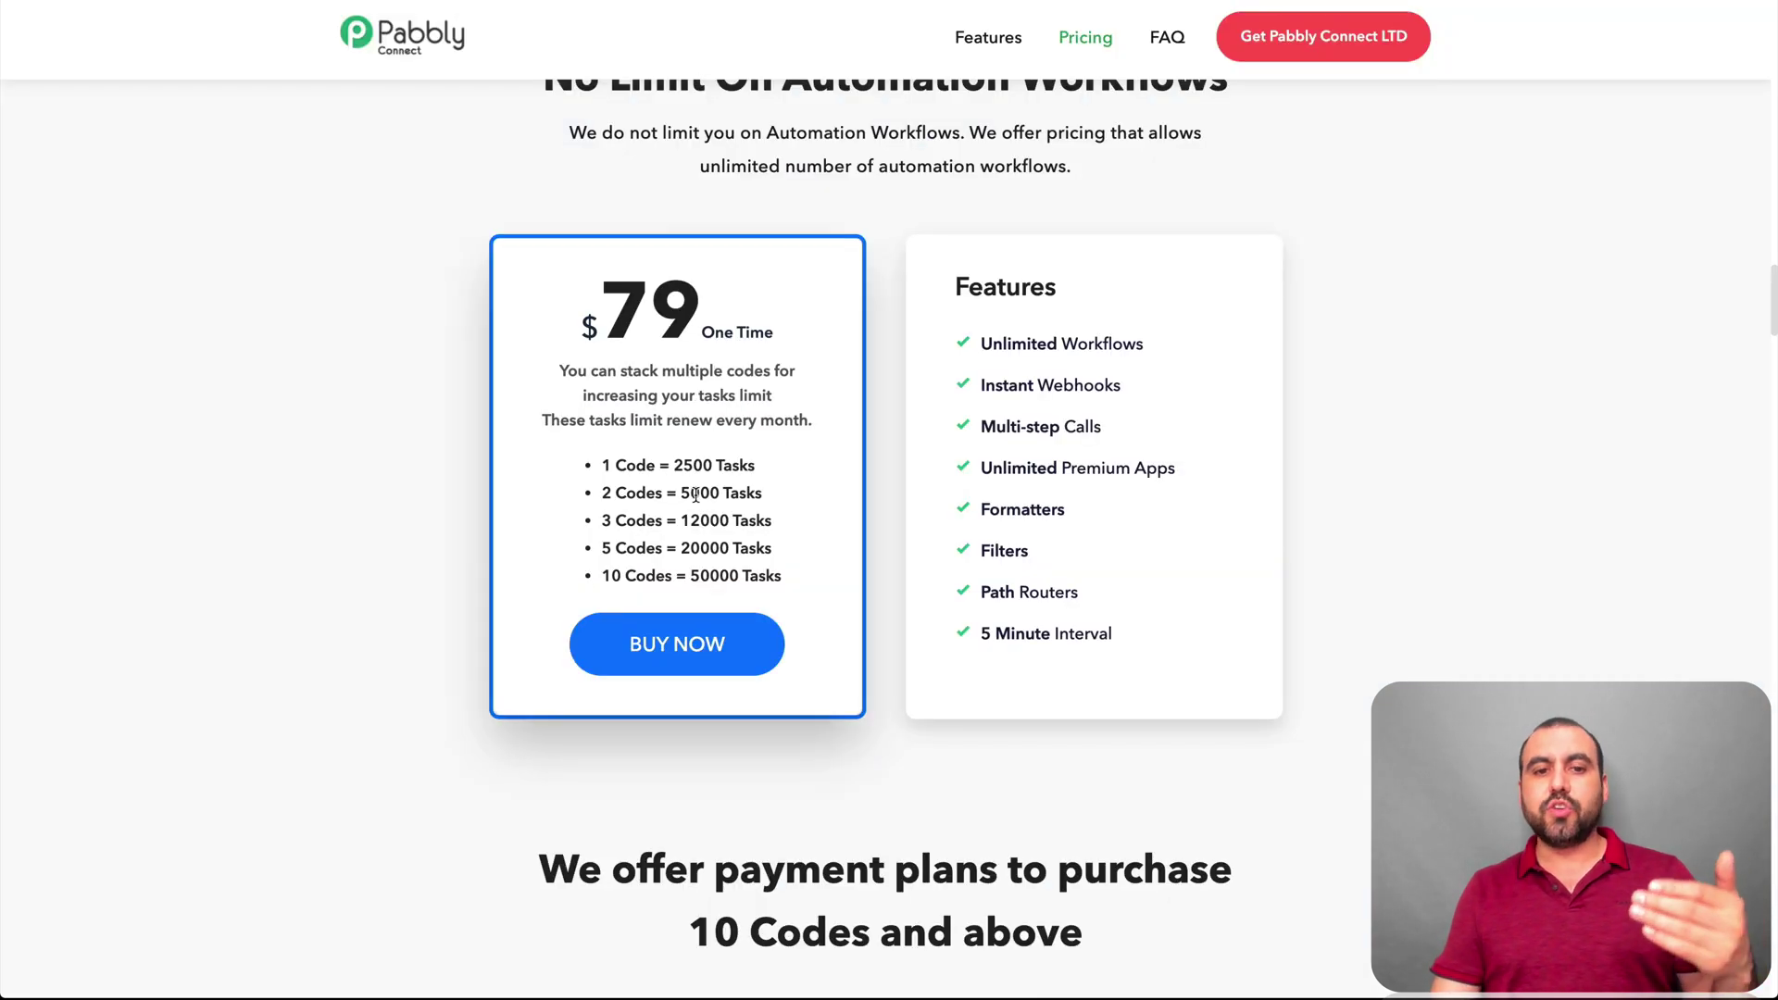
# Highlight the 5000 tasks figure for two codes on the pricing page
pyautogui.doubleClick(681, 492)
pyautogui.click(746, 516)
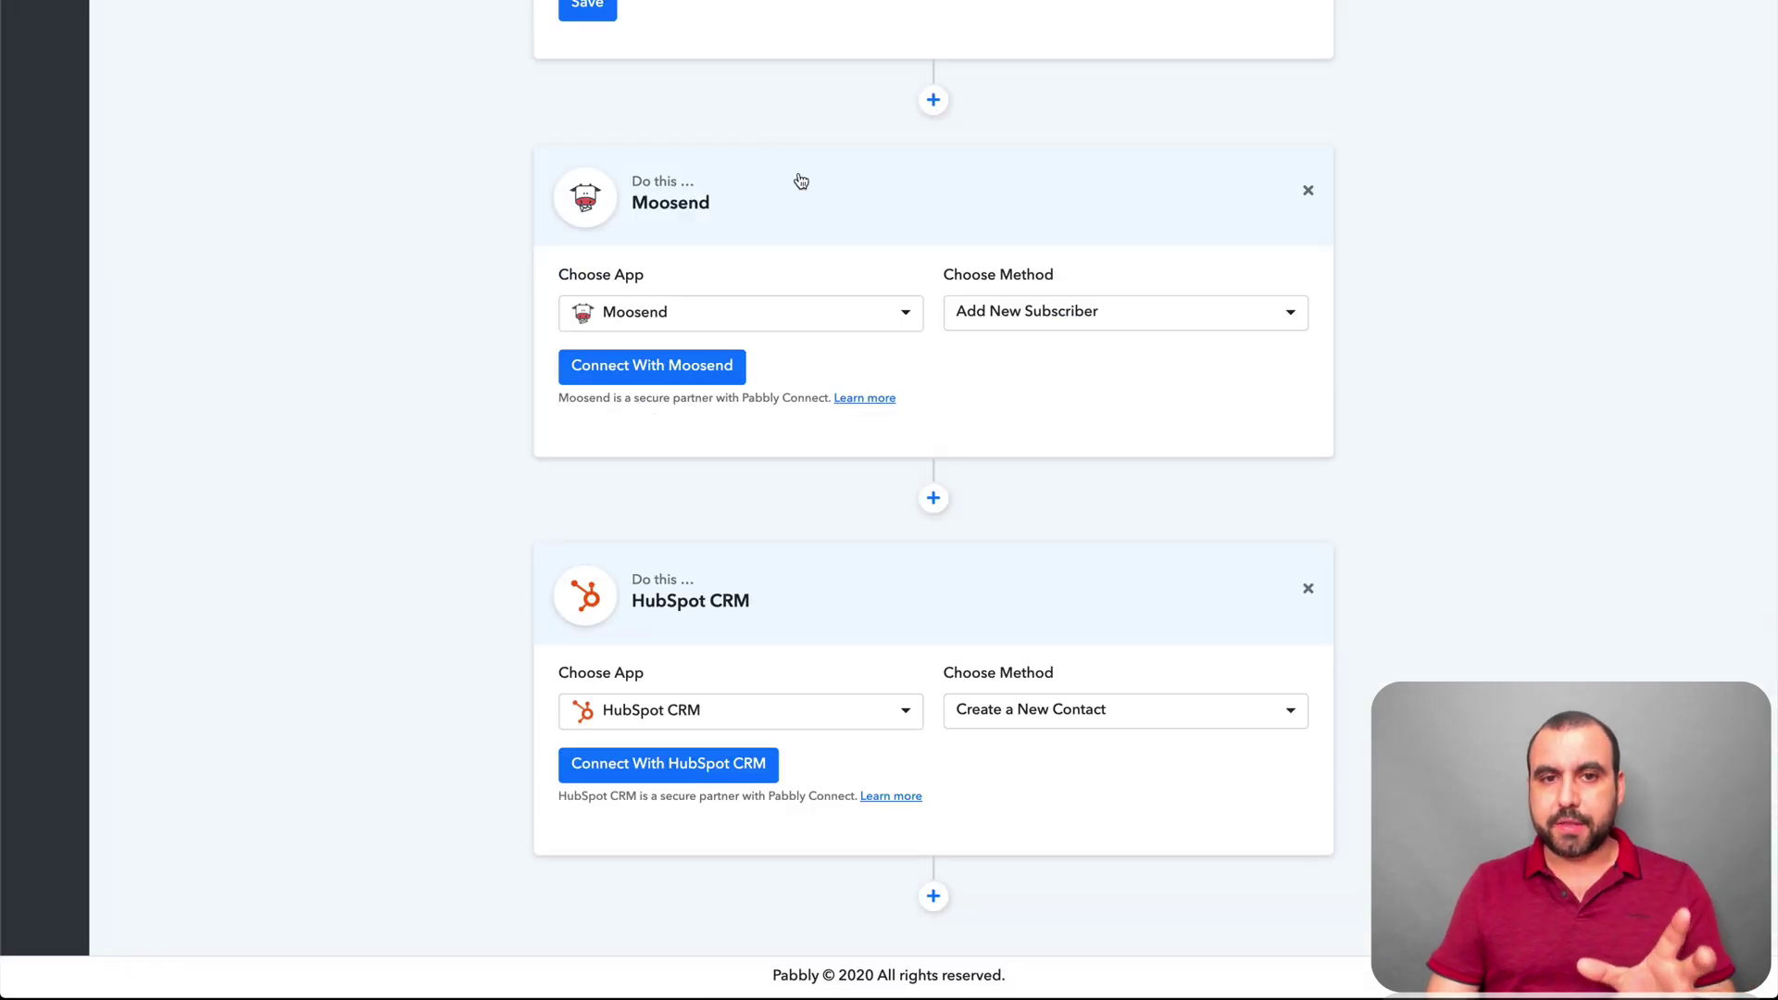
pyautogui.scroll(5, 800, 182)
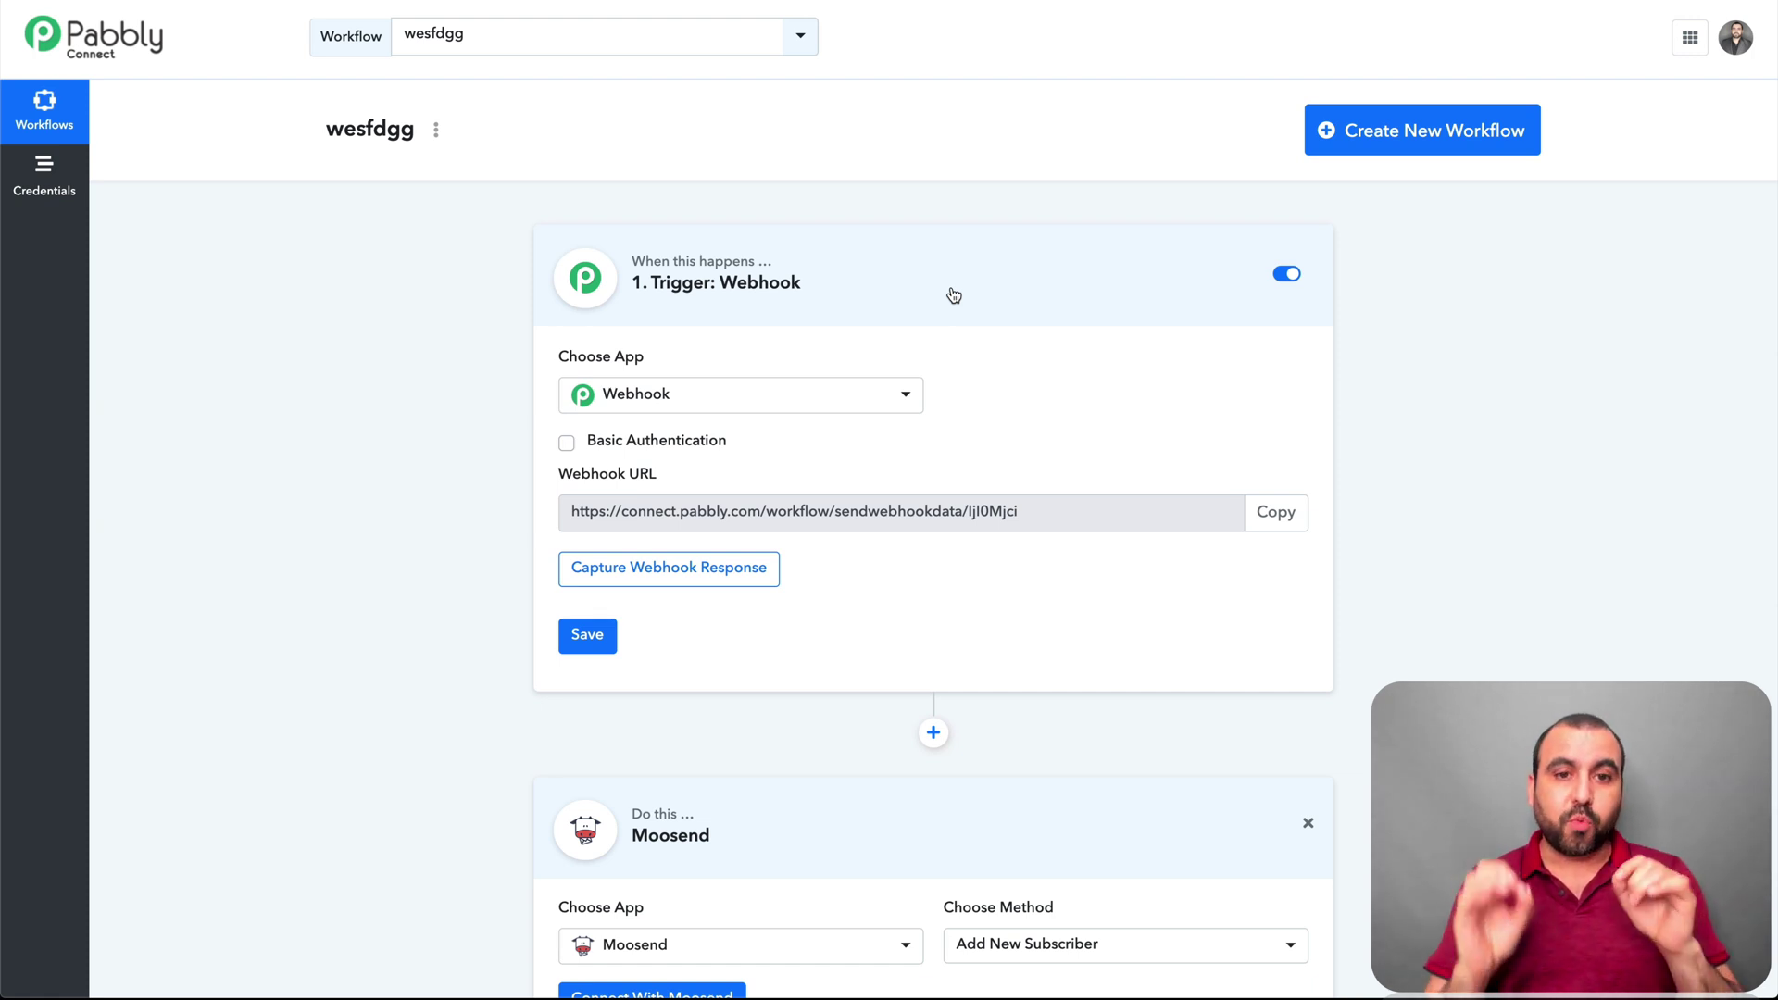
# Open the Webhook trigger's Choose App list to show WordPress among the apps
pyautogui.click(878, 394)
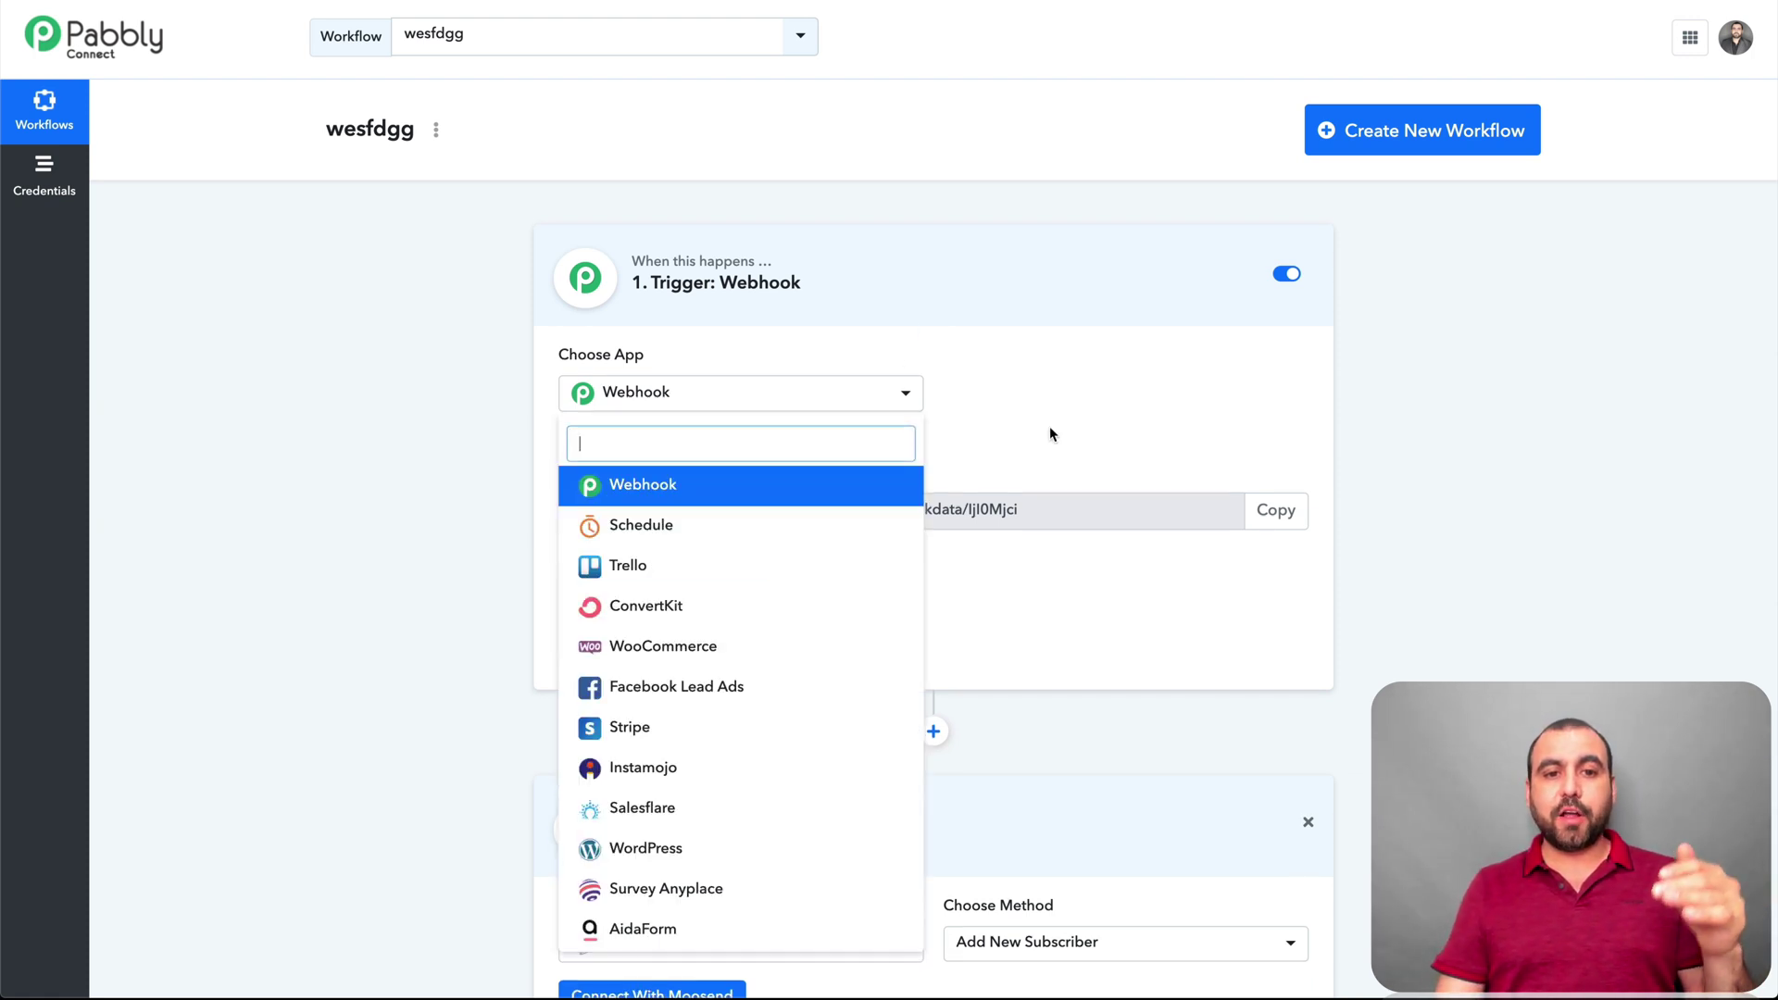
pyautogui.scroll(-2, 1049, 426)
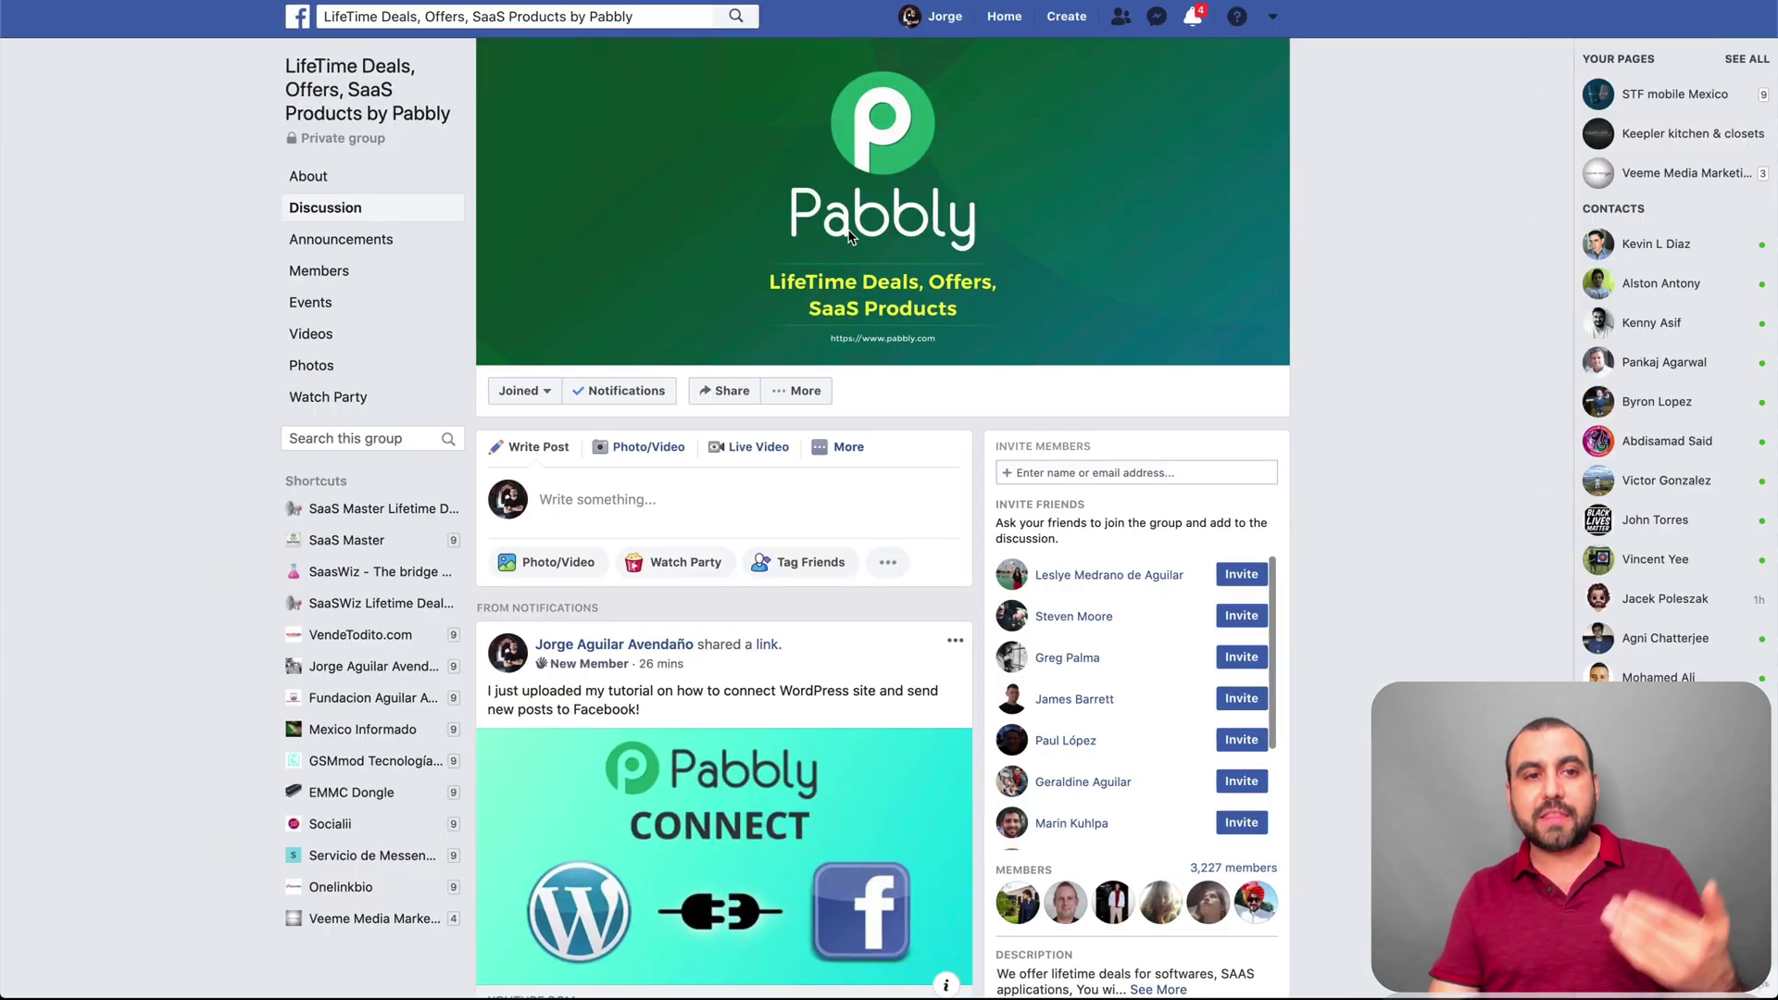
pyautogui.scroll(-5, 826, 239)
pyautogui.scroll(-5, 825, 239)
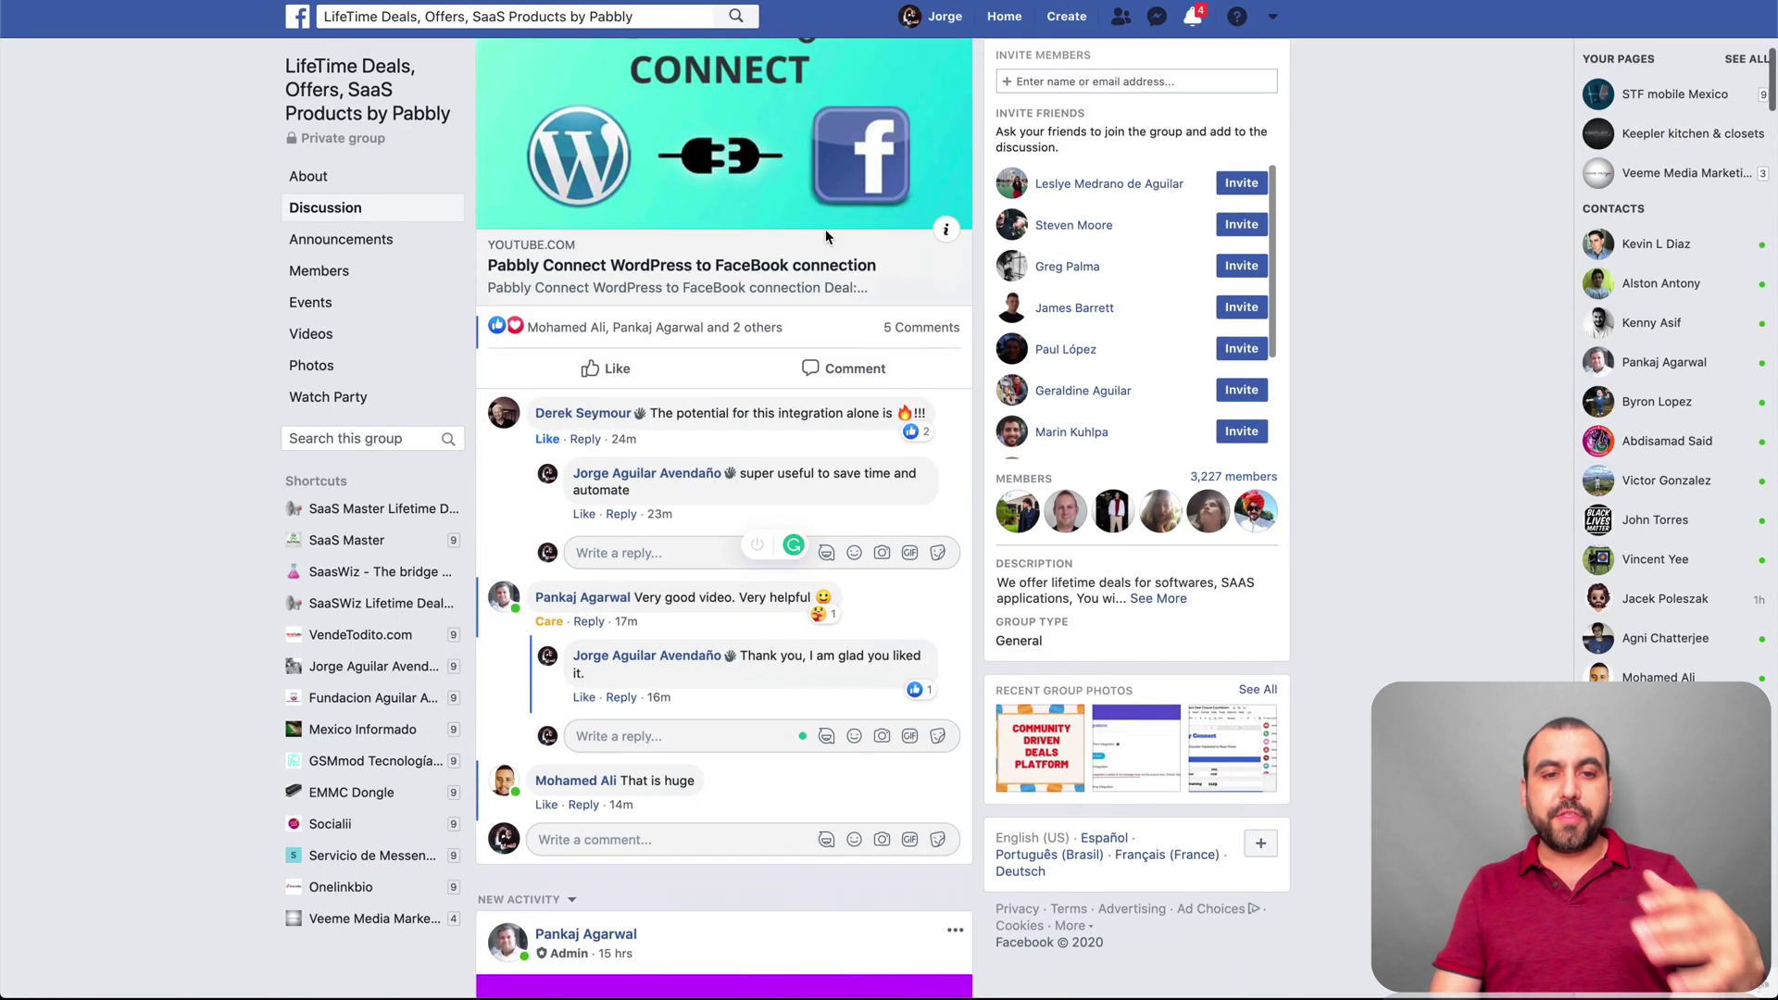
pyautogui.scroll(-5, 825, 239)
pyautogui.scroll(-3, 826, 250)
pyautogui.scroll(-4, 823, 265)
pyautogui.scroll(-4, 806, 523)
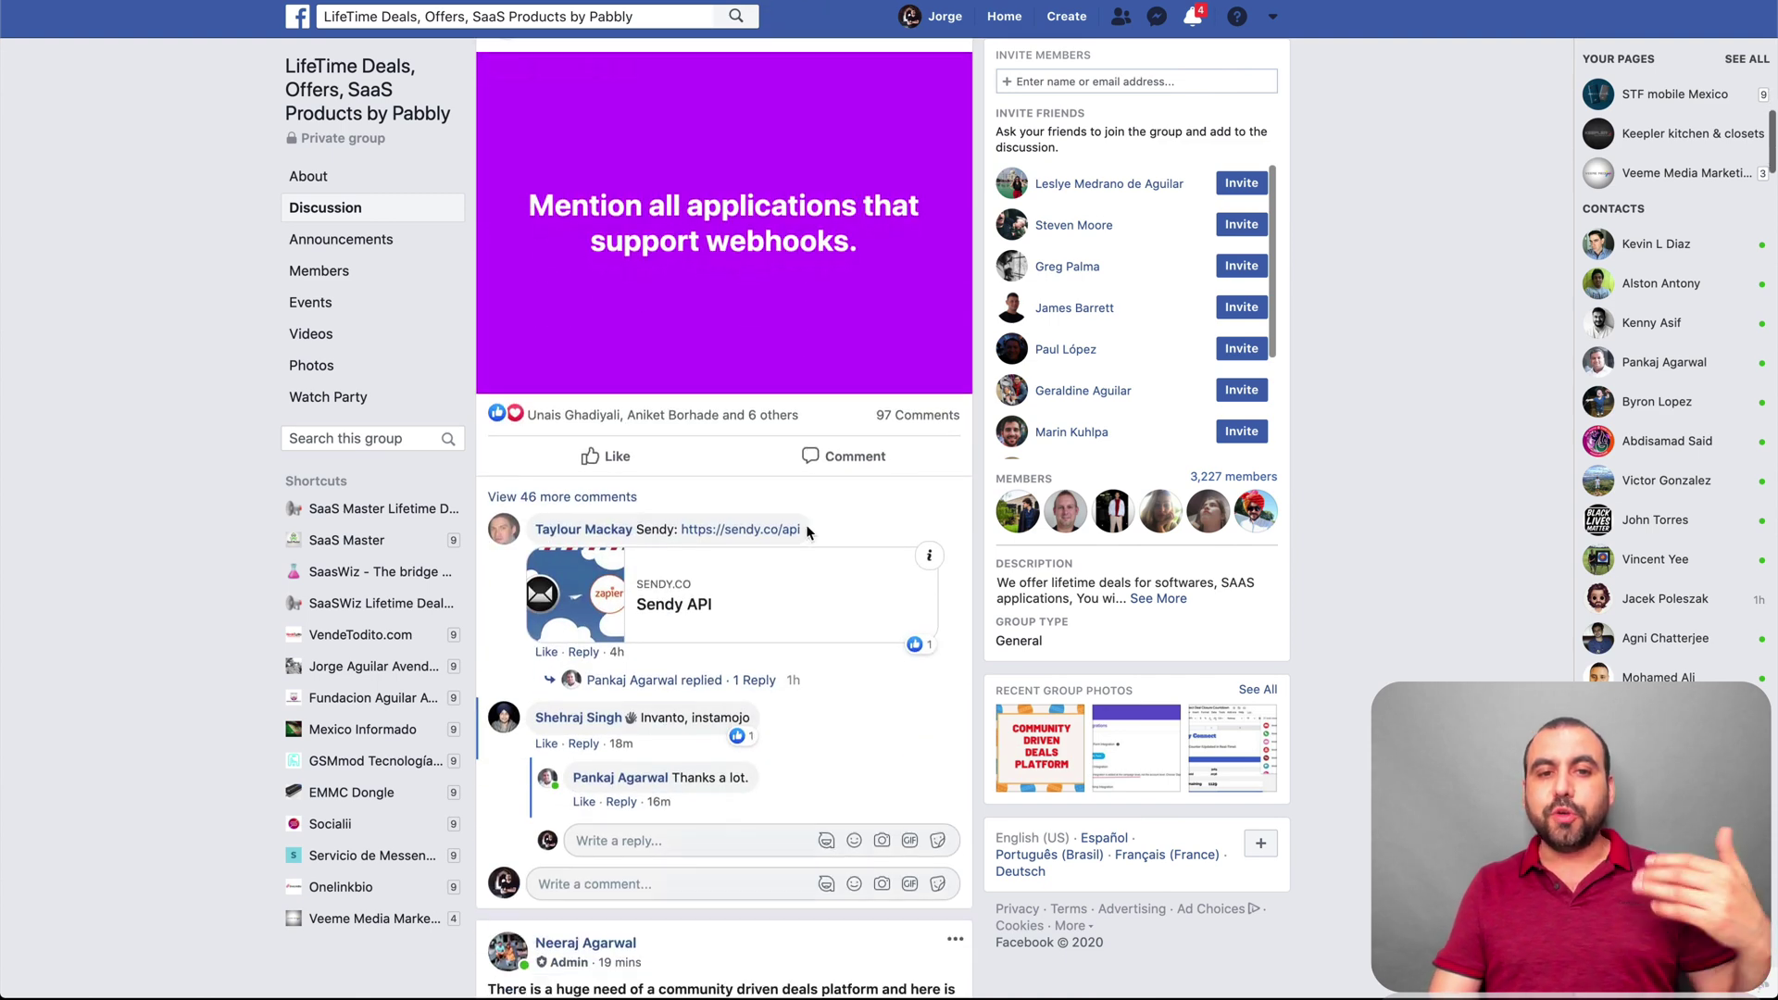
pyautogui.scroll(-2, 807, 524)
pyautogui.scroll(-4, 784, 598)
pyautogui.scroll(-2, 785, 598)
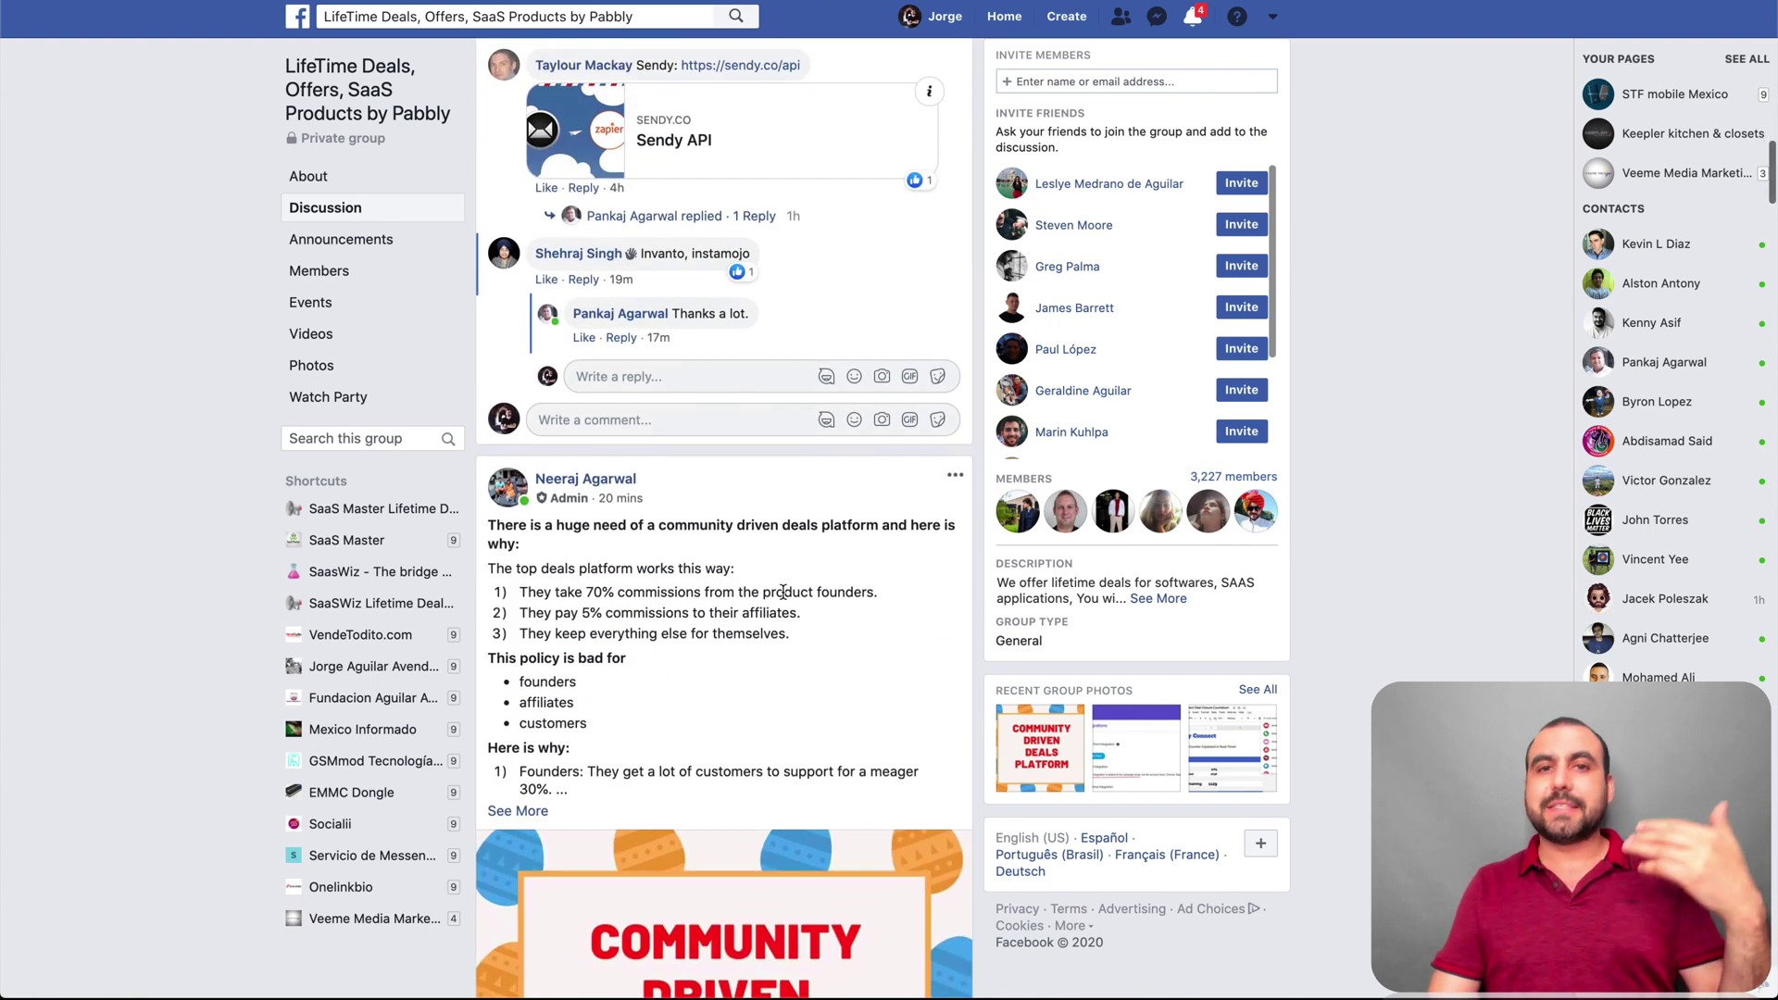
pyautogui.scroll(-5, 785, 593)
pyautogui.scroll(-2, 785, 593)
pyautogui.scroll(-6, 784, 594)
pyautogui.scroll(-3, 785, 597)
pyautogui.scroll(-4, 785, 597)
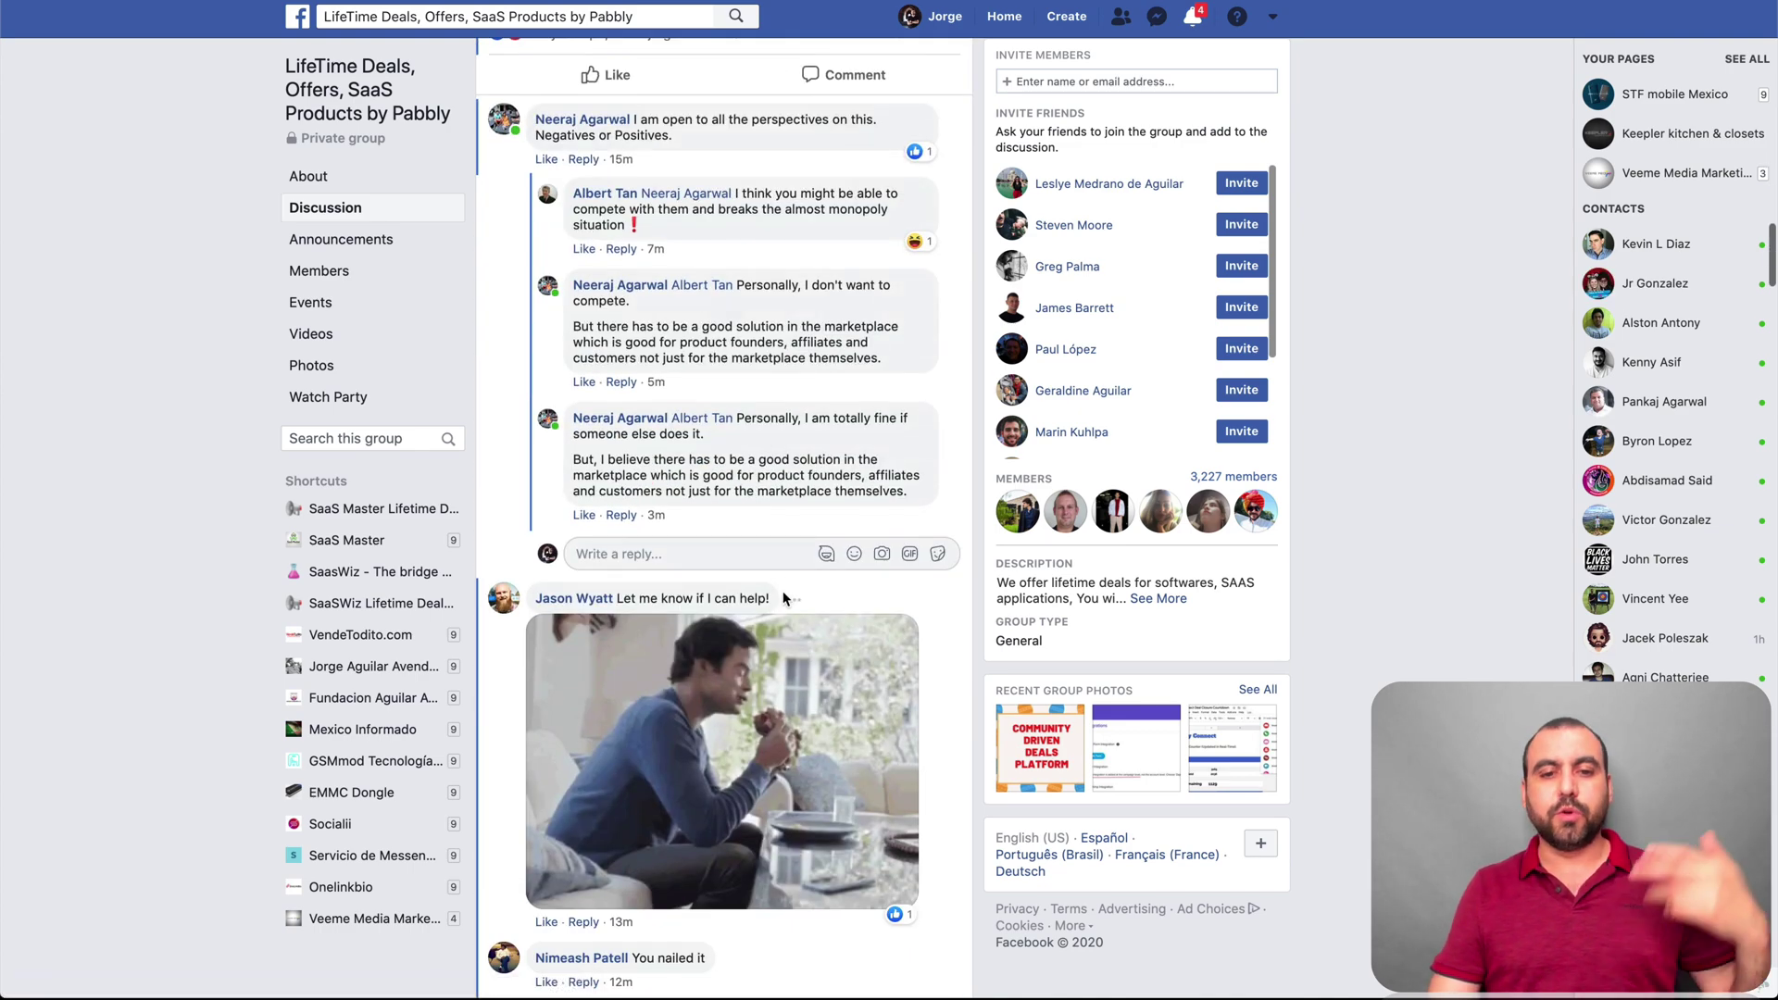
pyautogui.scroll(-6, 785, 597)
pyautogui.scroll(-5, 781, 594)
pyautogui.scroll(-5, 782, 594)
pyautogui.scroll(-2, 782, 595)
pyautogui.scroll(-6, 782, 596)
pyautogui.scroll(-2, 782, 596)
pyautogui.scroll(-6, 785, 598)
pyautogui.scroll(-2, 785, 597)
pyautogui.scroll(-2, 784, 597)
pyautogui.scroll(-5, 785, 597)
pyautogui.scroll(-5, 782, 598)
pyautogui.scroll(-4, 782, 597)
pyautogui.scroll(-3, 782, 597)
pyautogui.scroll(-3, 783, 598)
pyautogui.scroll(-1, 783, 591)
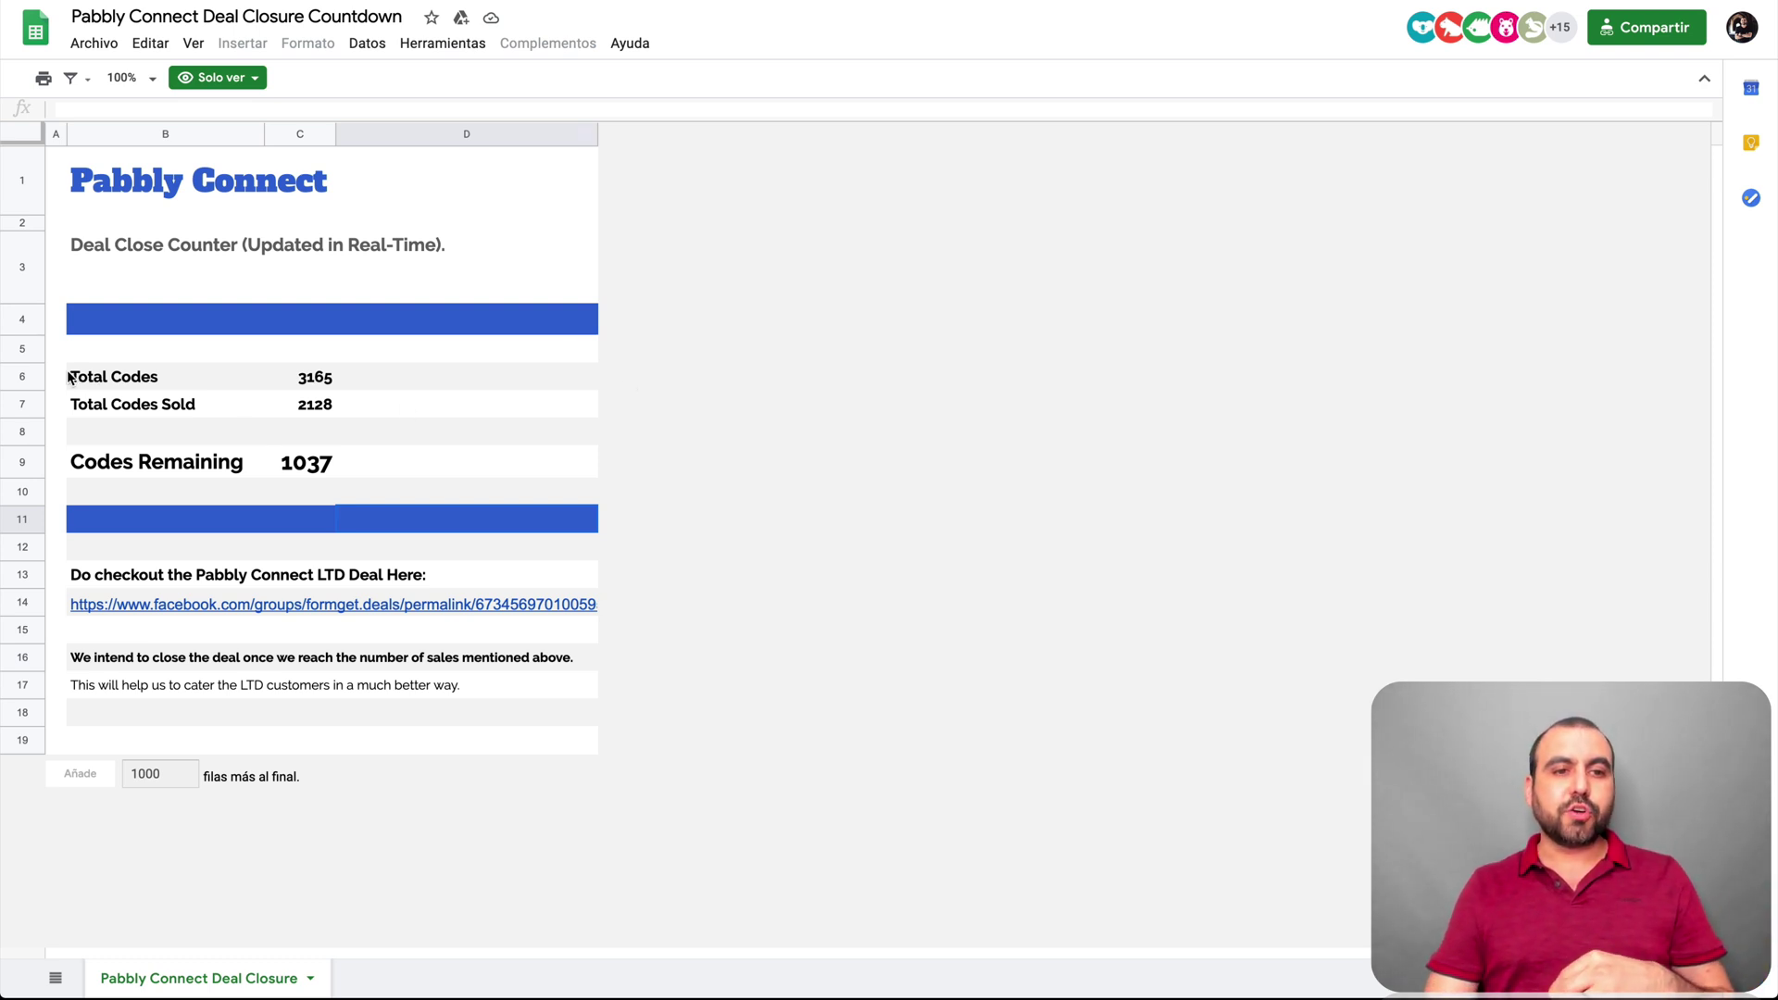
pyautogui.moveTo(296, 376); pyautogui.dragTo(354, 377)
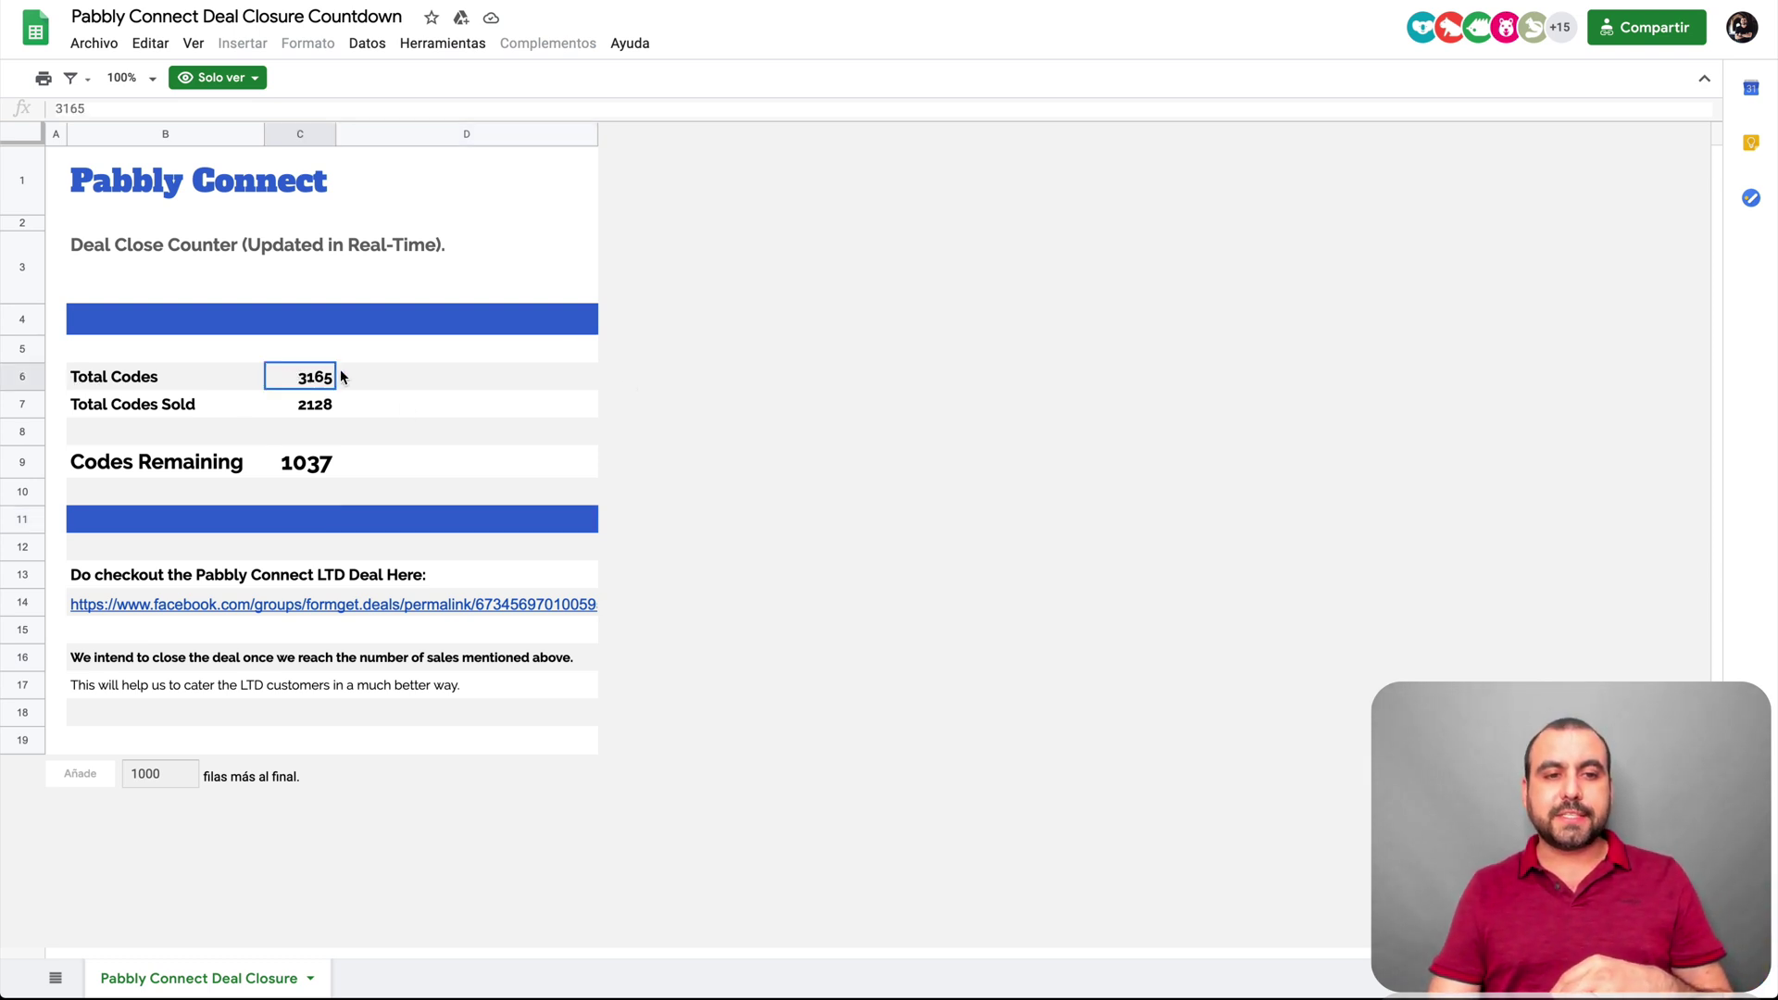
pyautogui.click(316, 404)
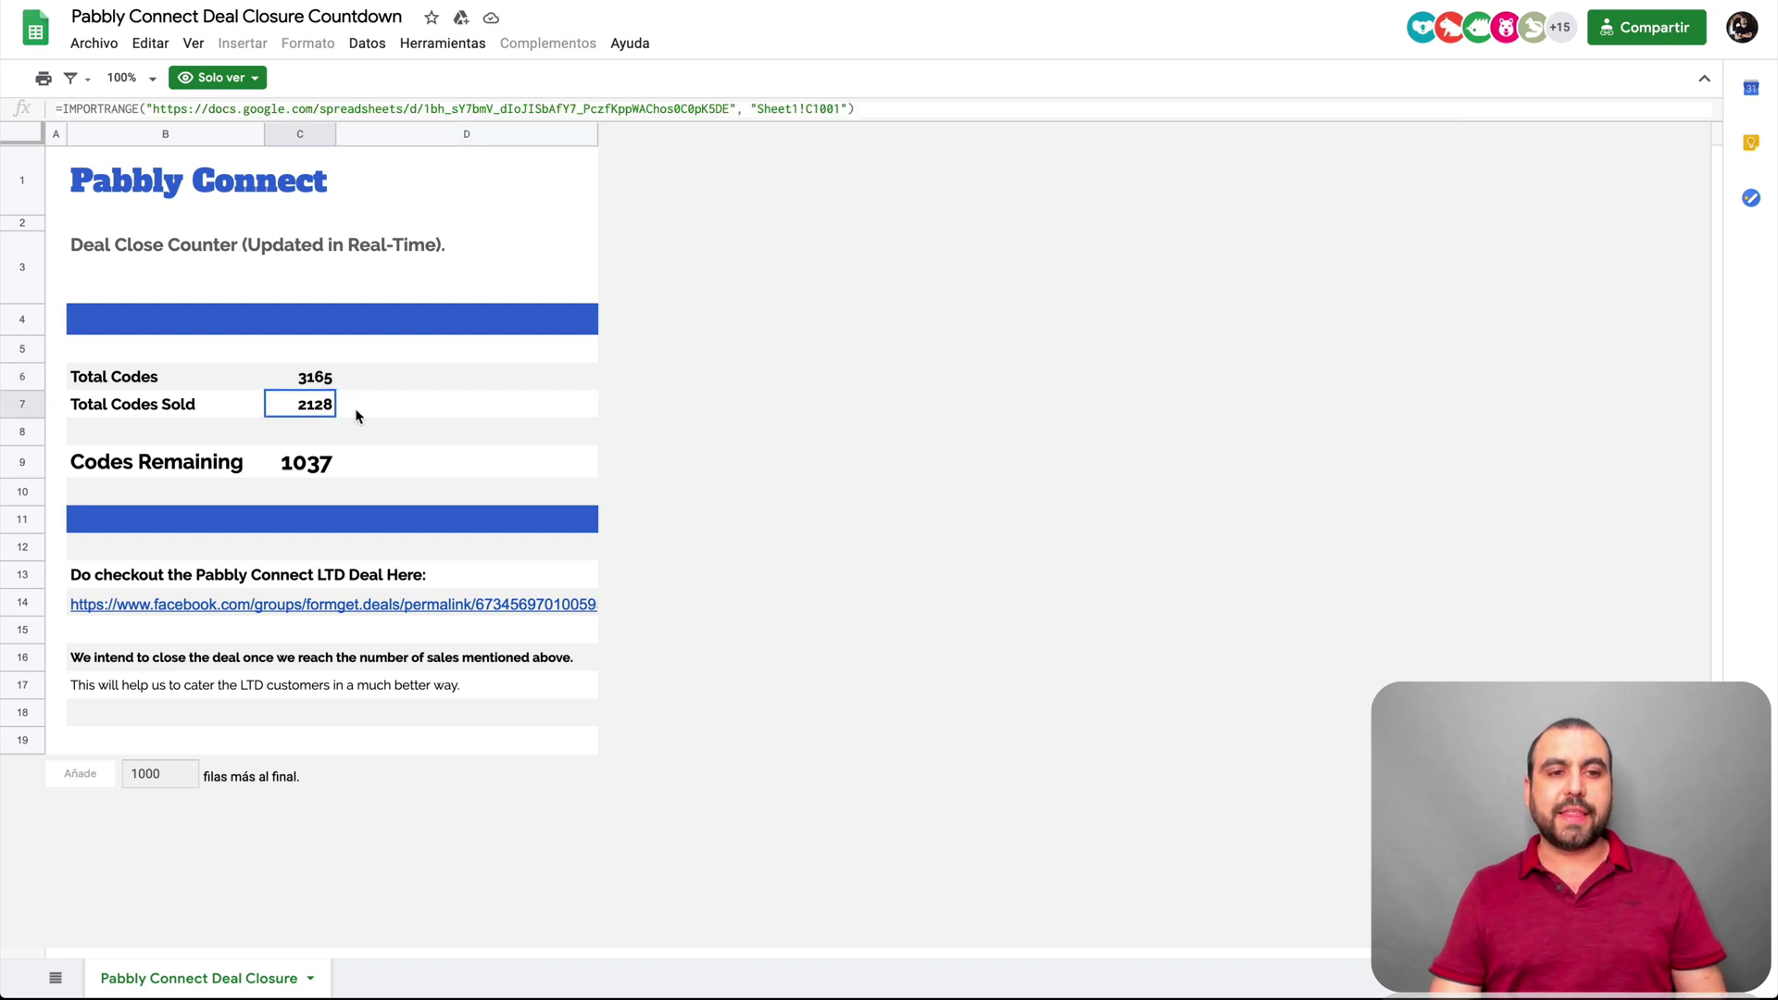
pyautogui.click(299, 462)
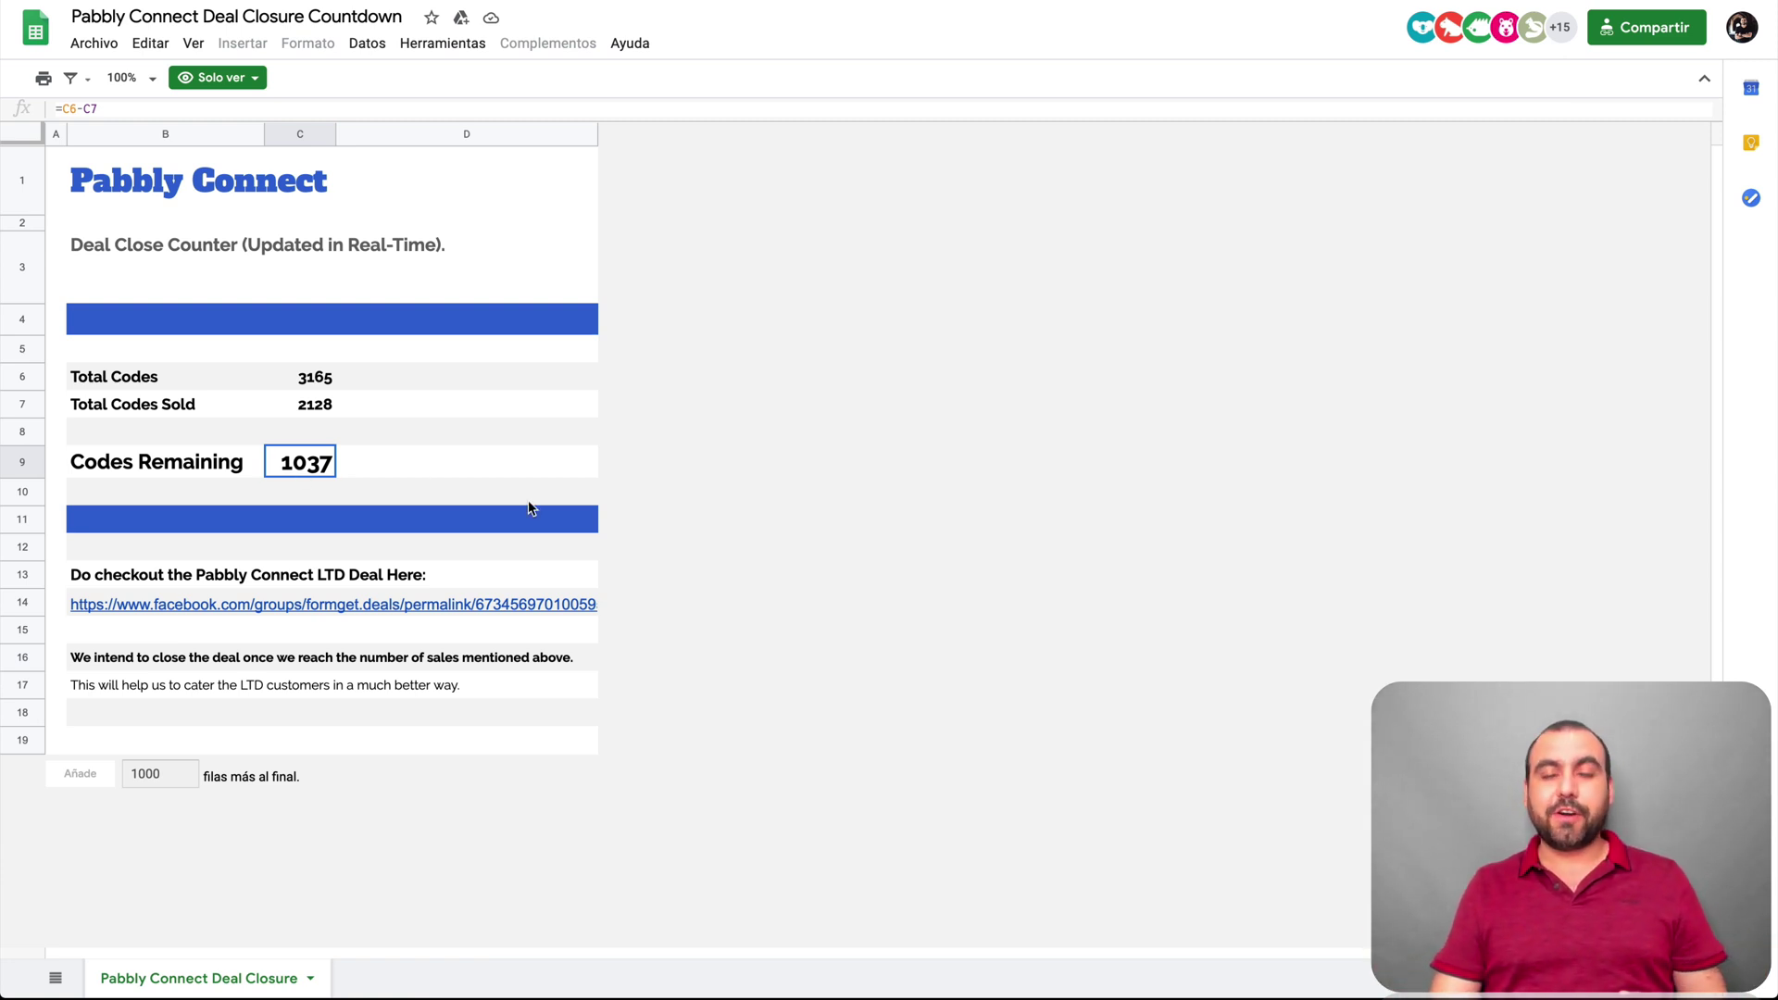
pyautogui.click(794, 546)
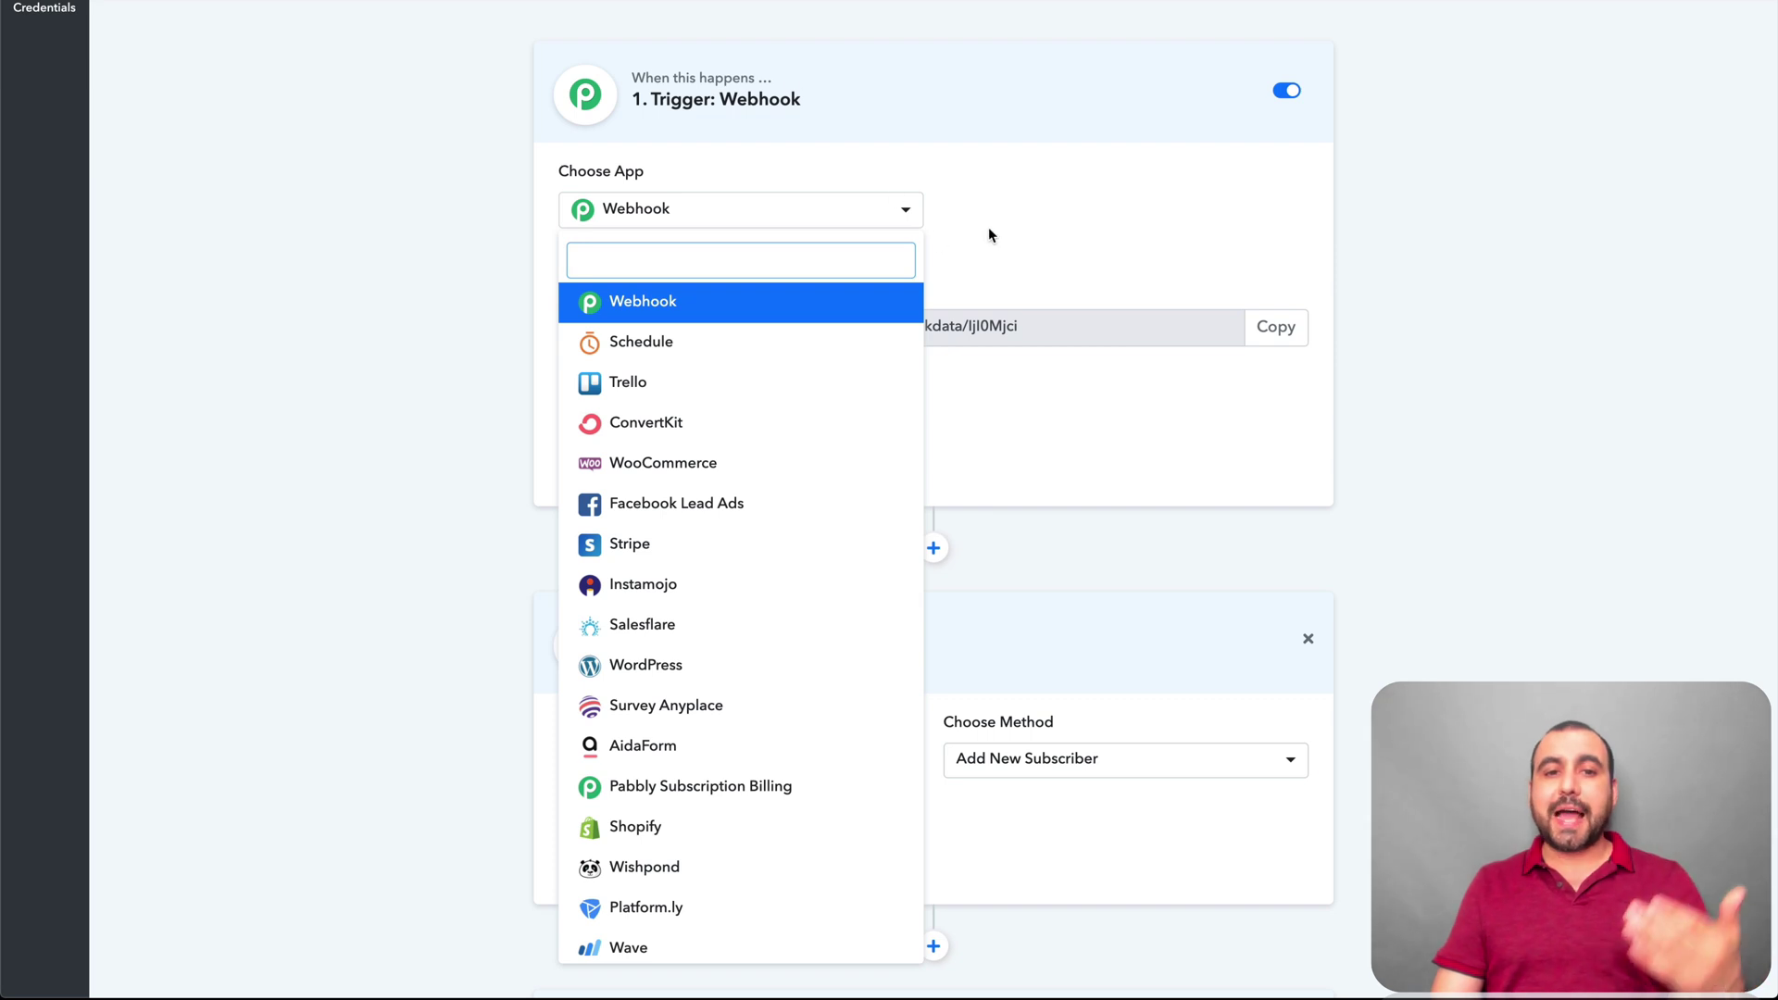
# Insert a new step into the demo workflow and make it a Router
pyautogui.click(1004, 227)
pyautogui.scroll(-3, 913, 521)
pyautogui.click(933, 115)
pyautogui.click(717, 328)
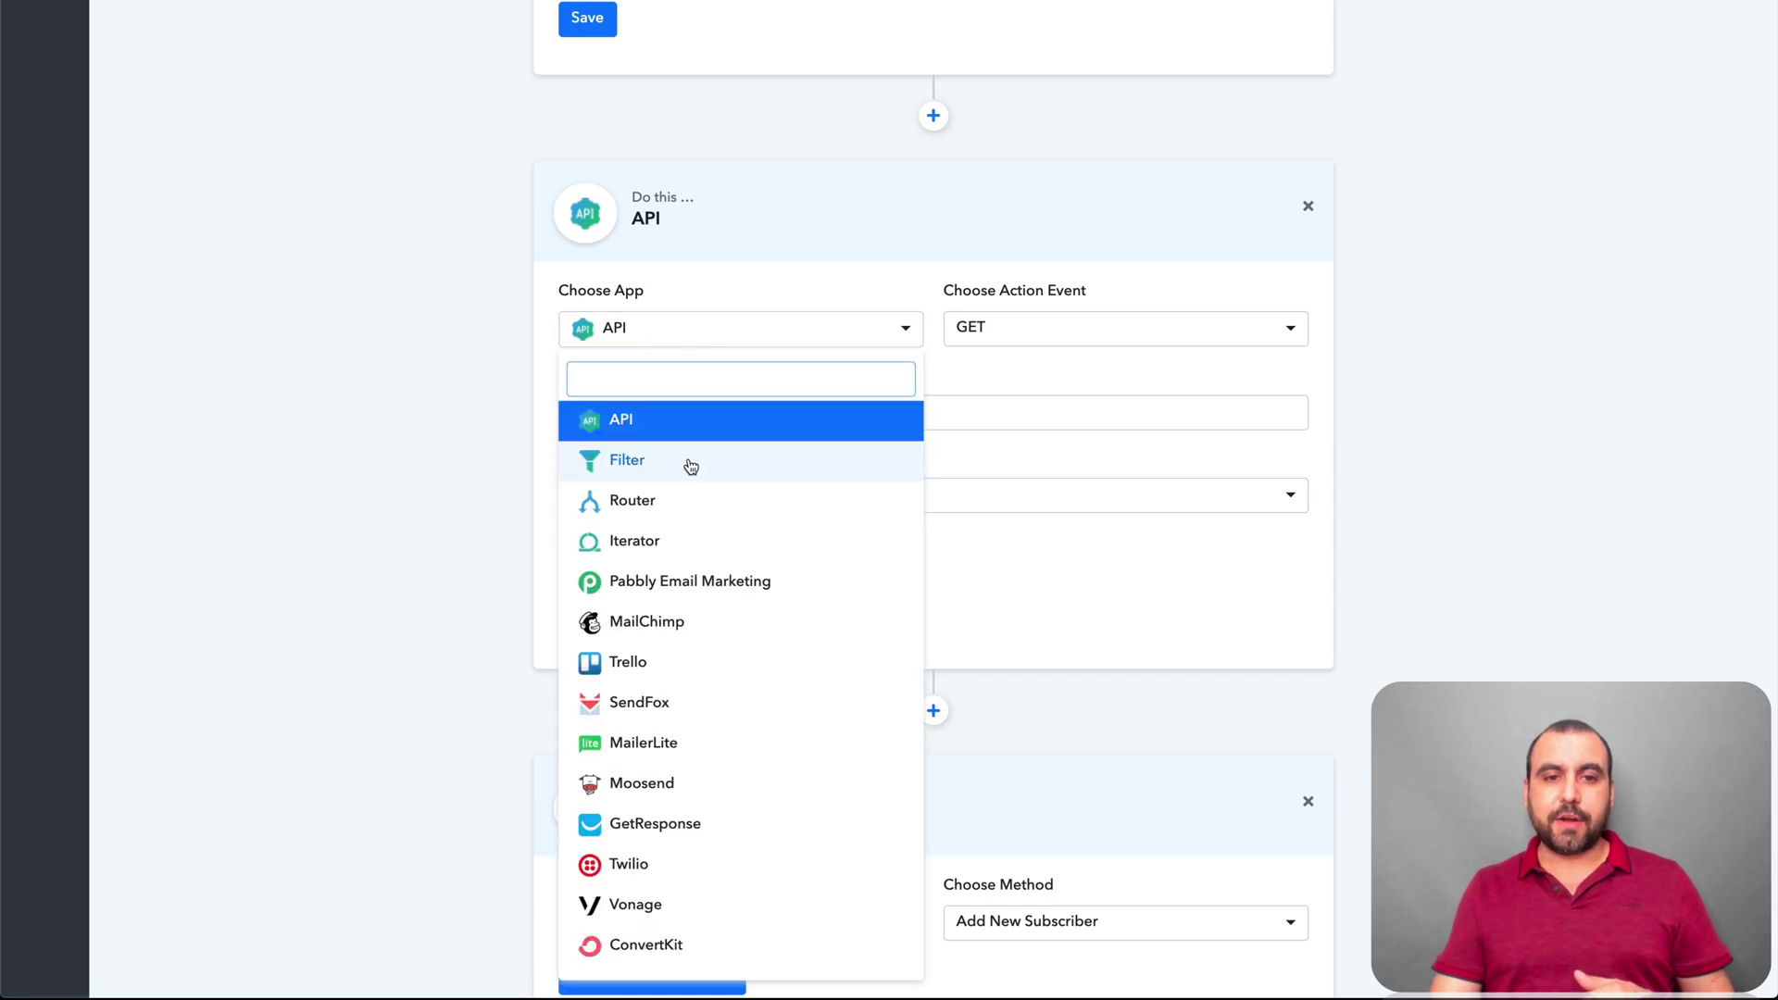
pyautogui.click(688, 501)
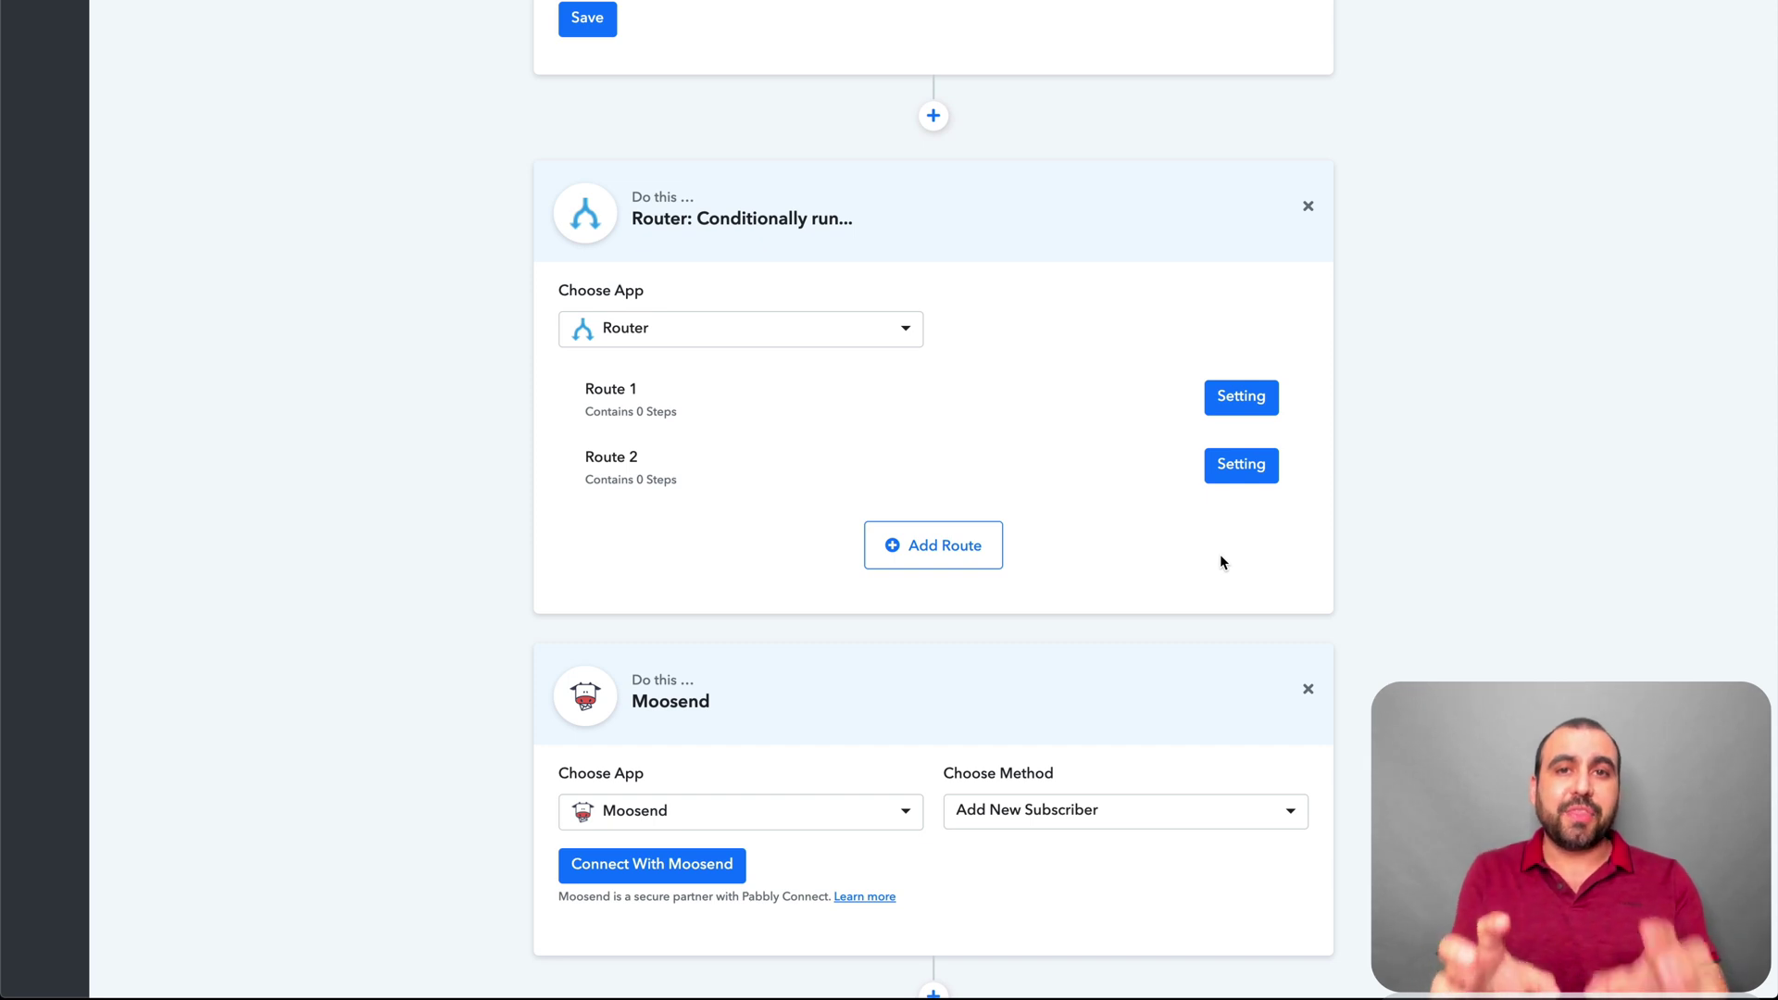
pyautogui.moveTo(917, 399)
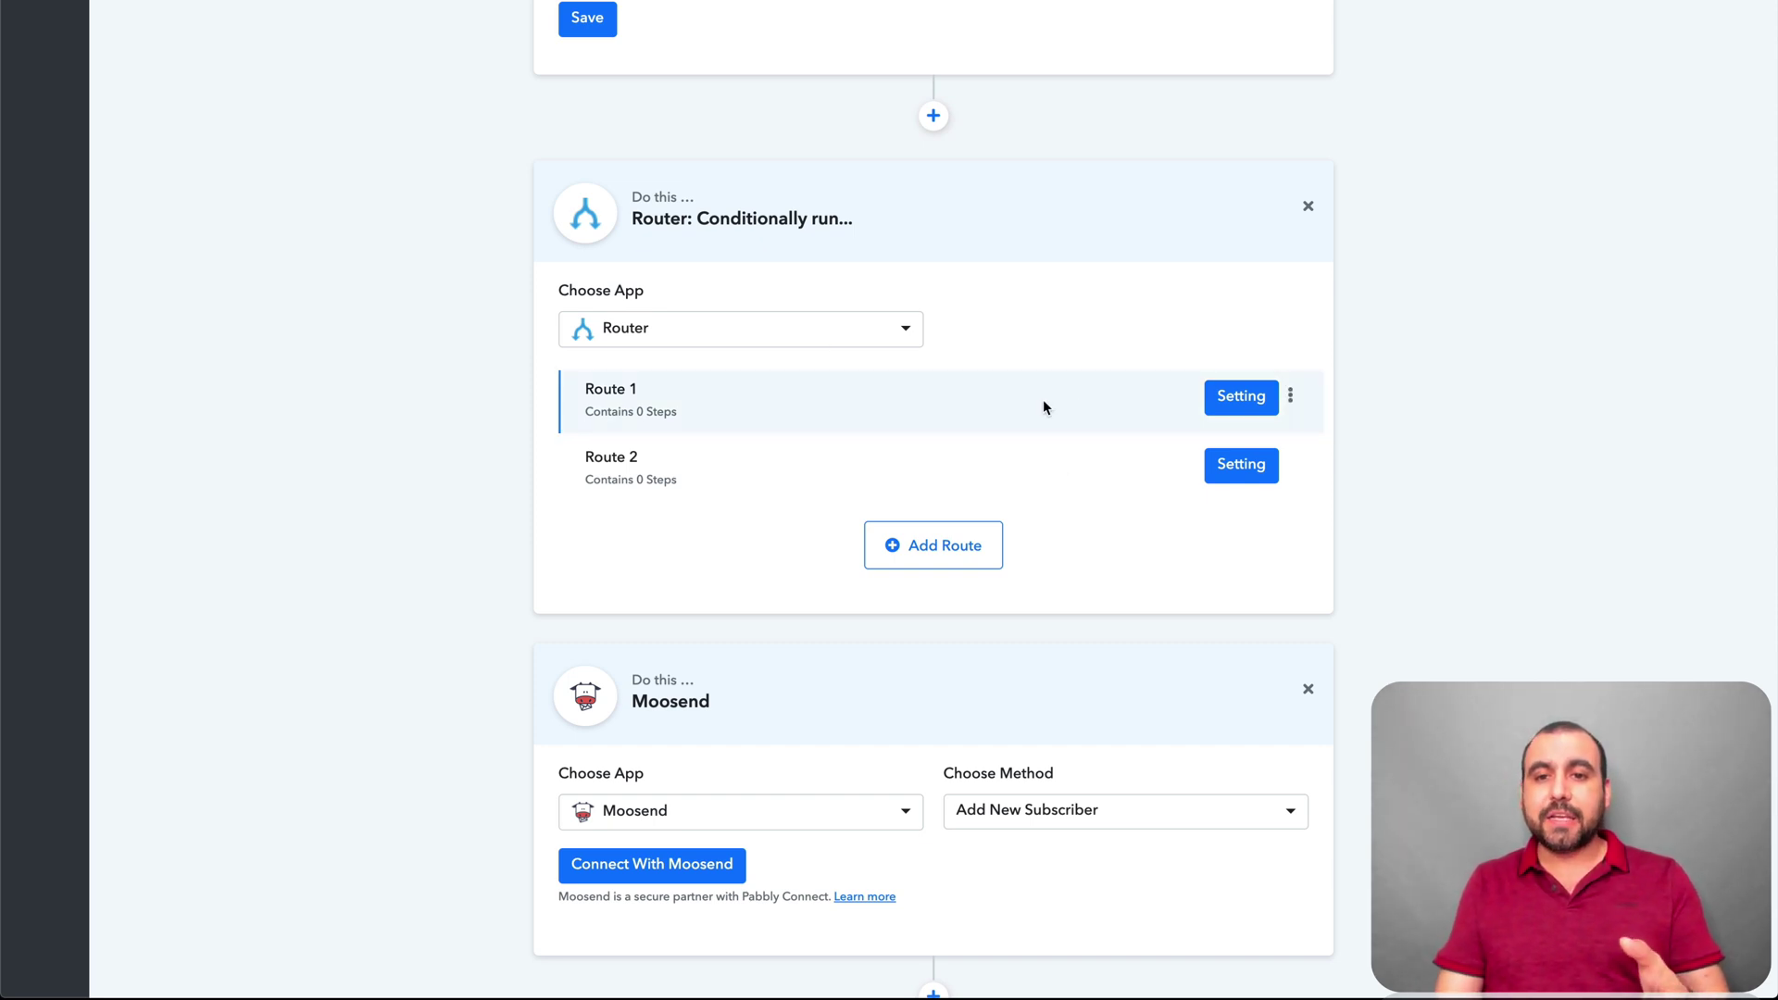
# Browse Route 1's empty filter field list, then open the Workflow dropdown
pyautogui.click(1231, 398)
pyautogui.click(1035, 254)
pyautogui.click(1169, 292)
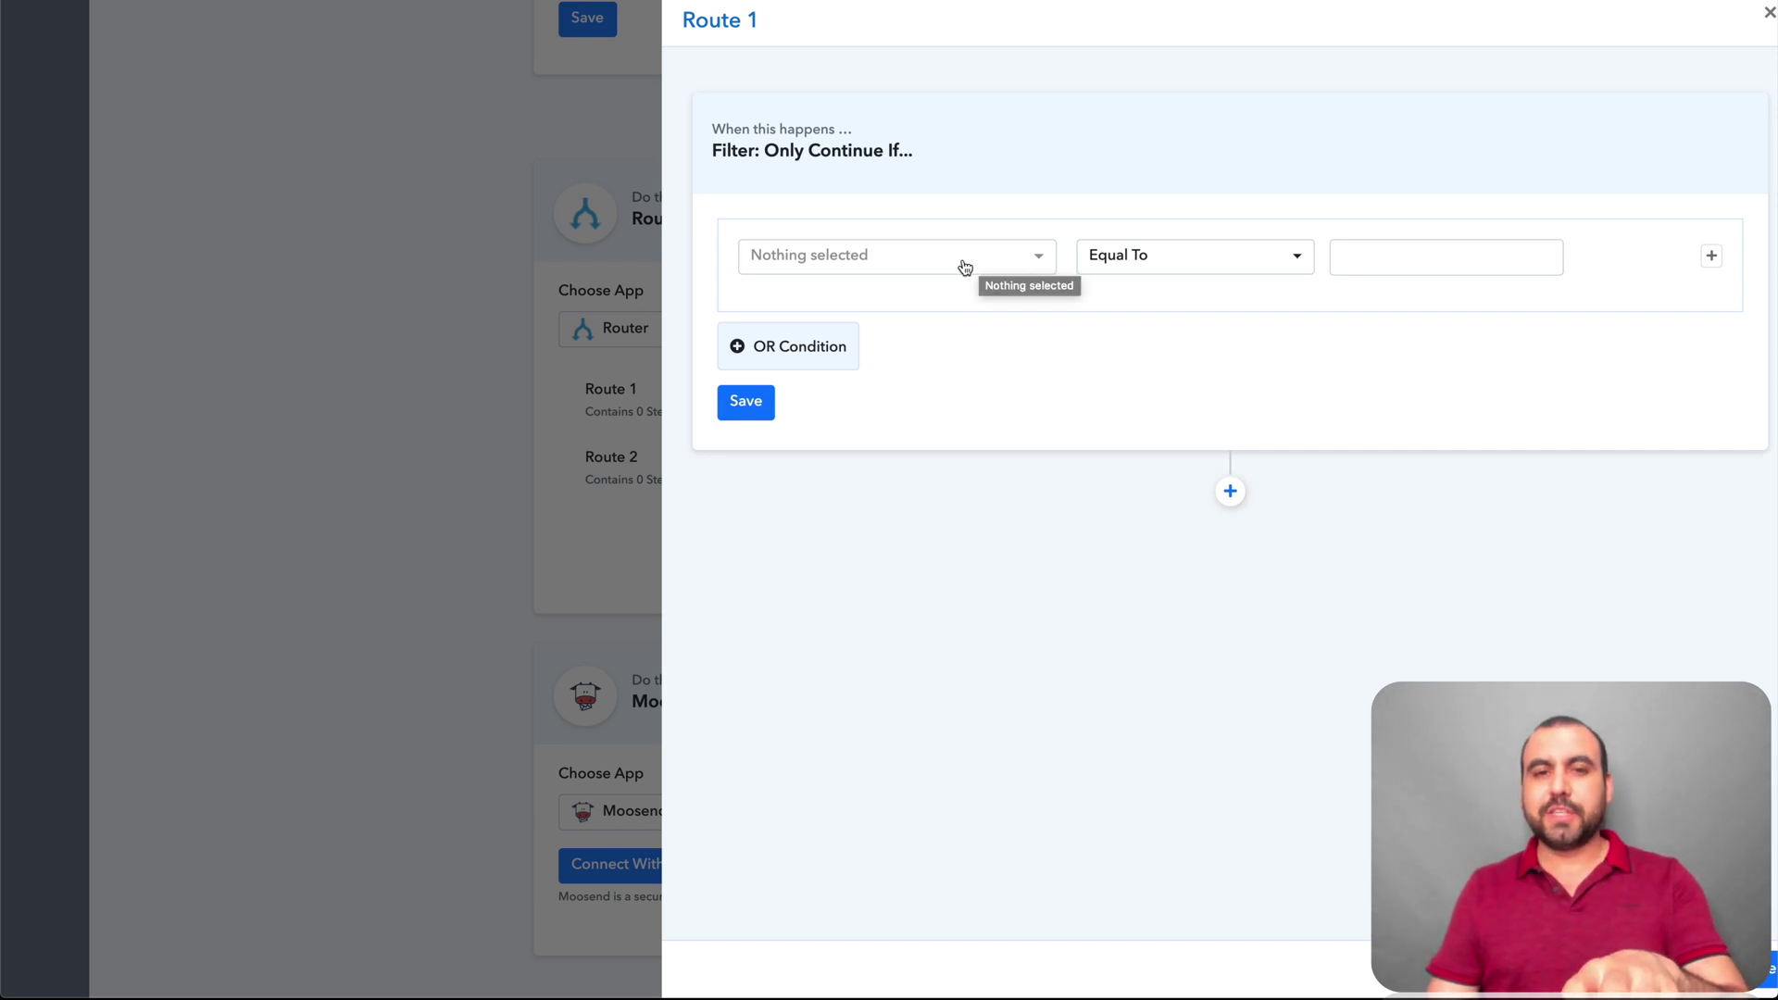
pyautogui.click(1007, 264)
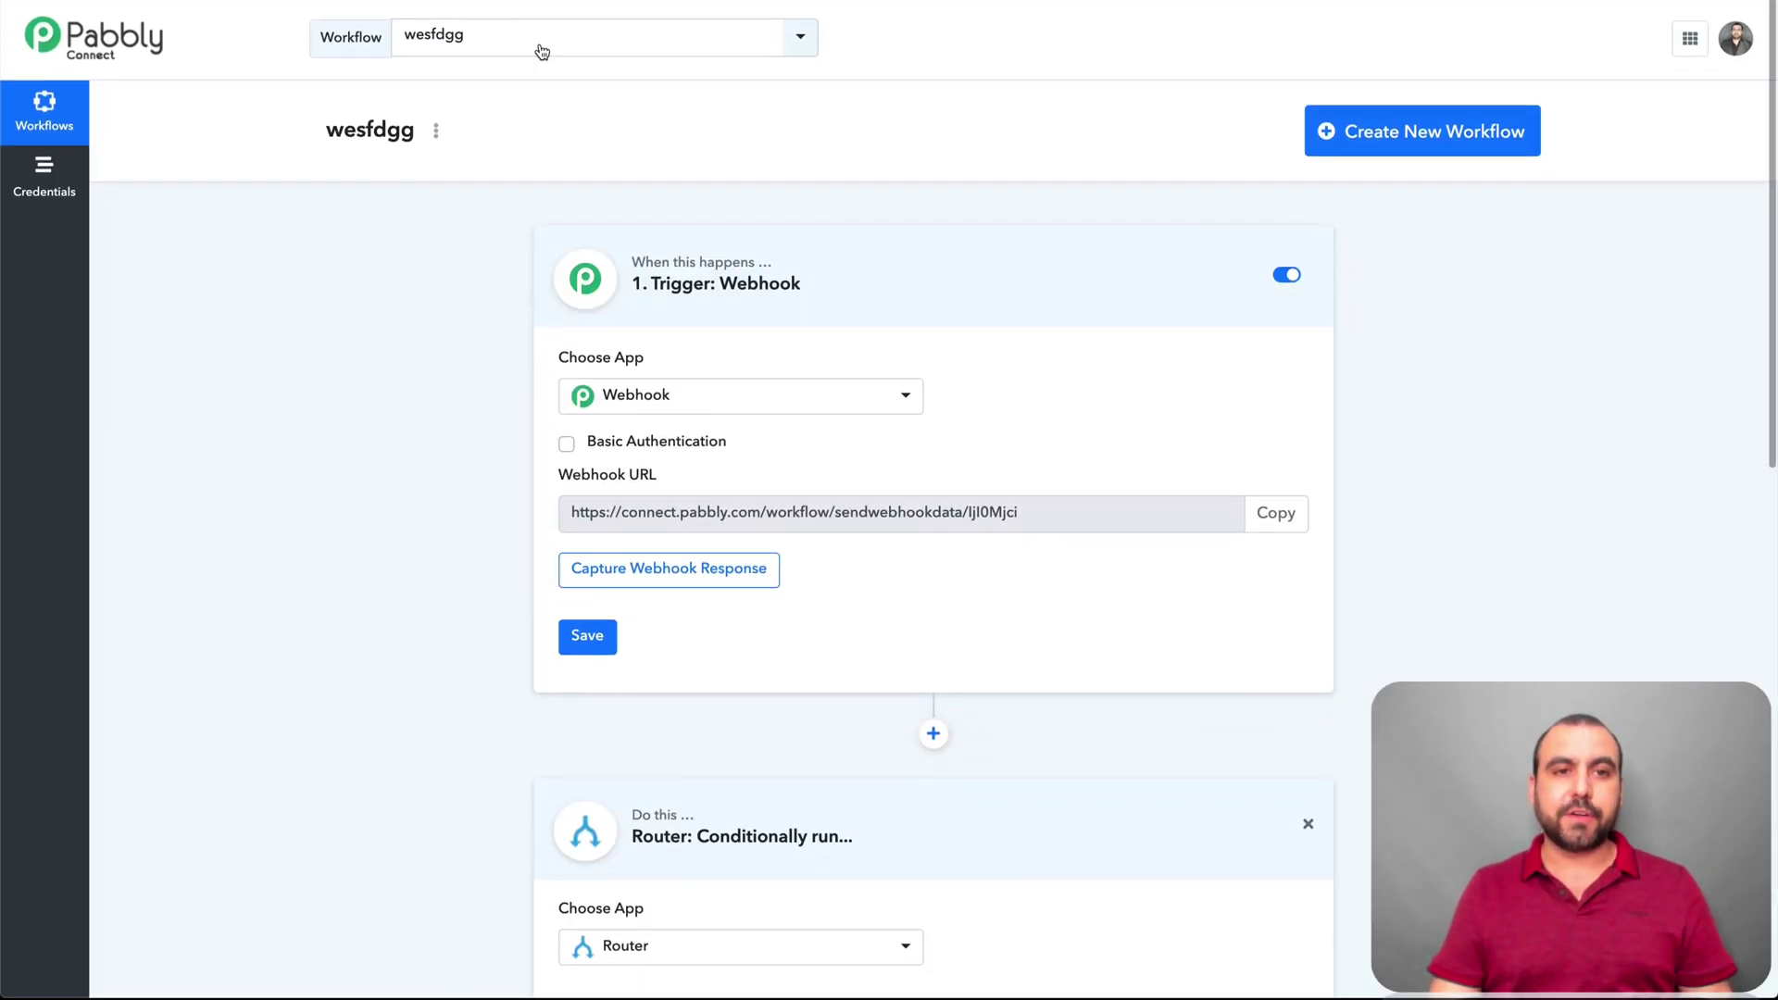
pyautogui.click(542, 36)
# Switch to WORDPRESS VIDEO, show the WordPress API response fields, and expand the Router
pyautogui.click(515, 156)
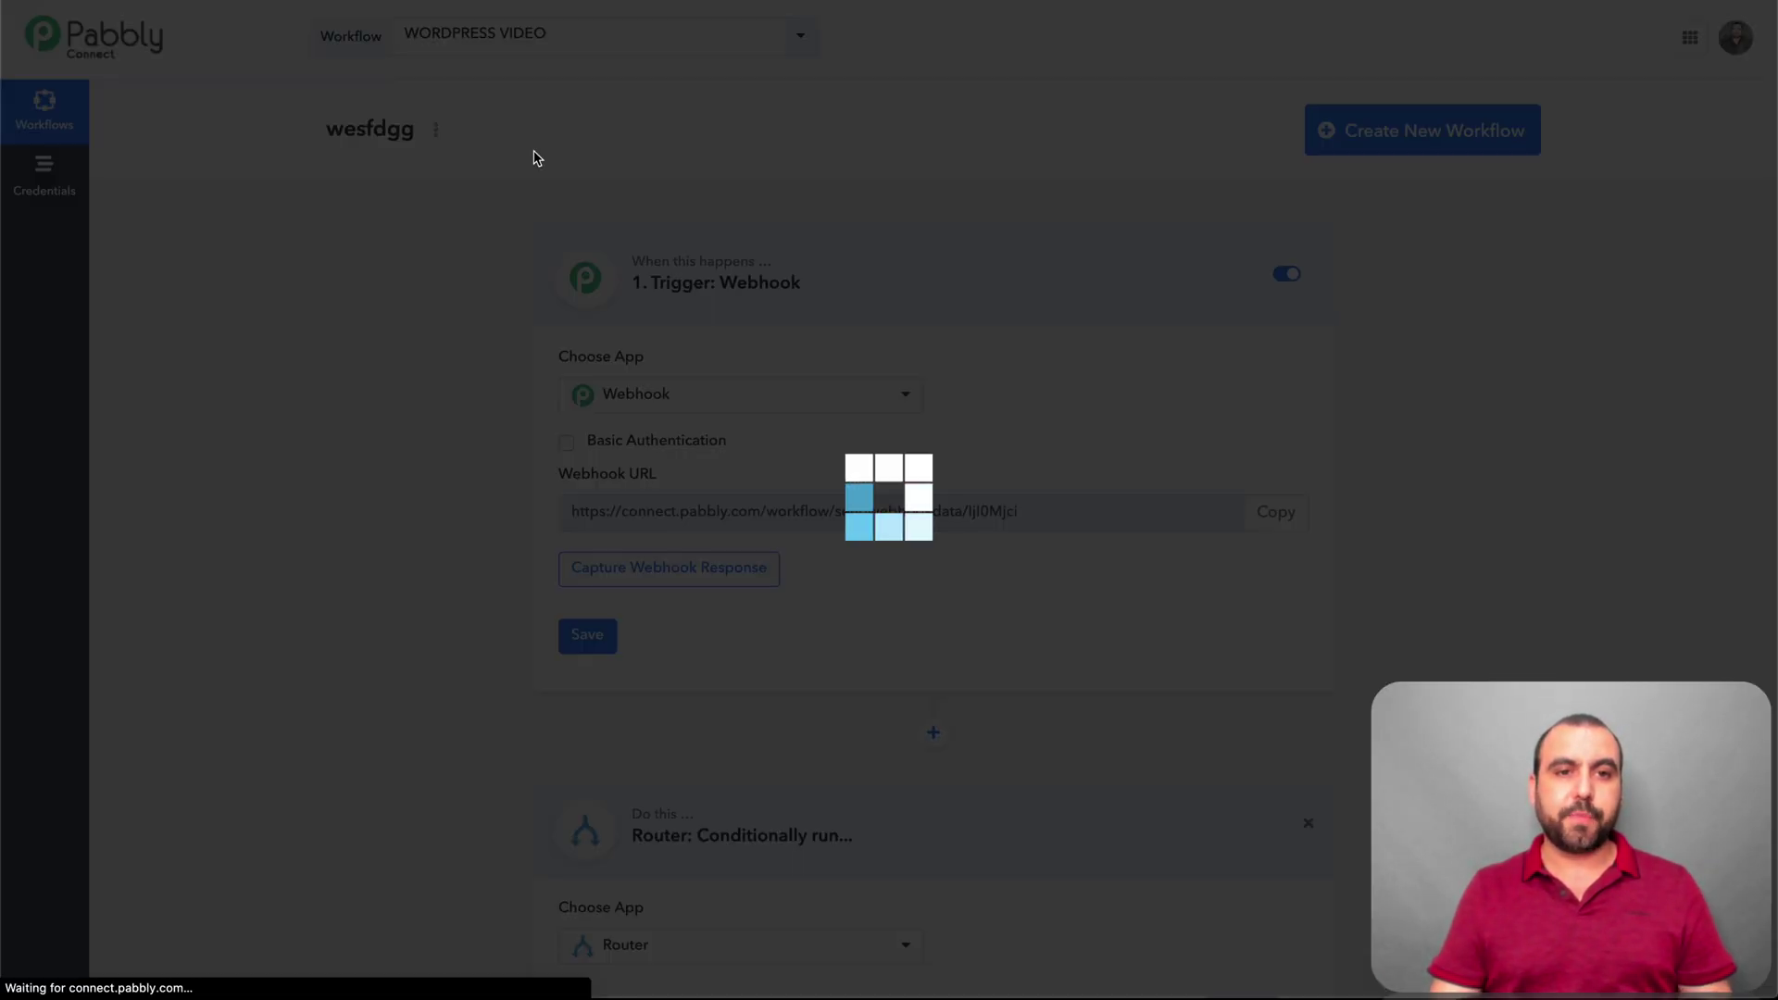
pyautogui.scroll(-3, 751, 459)
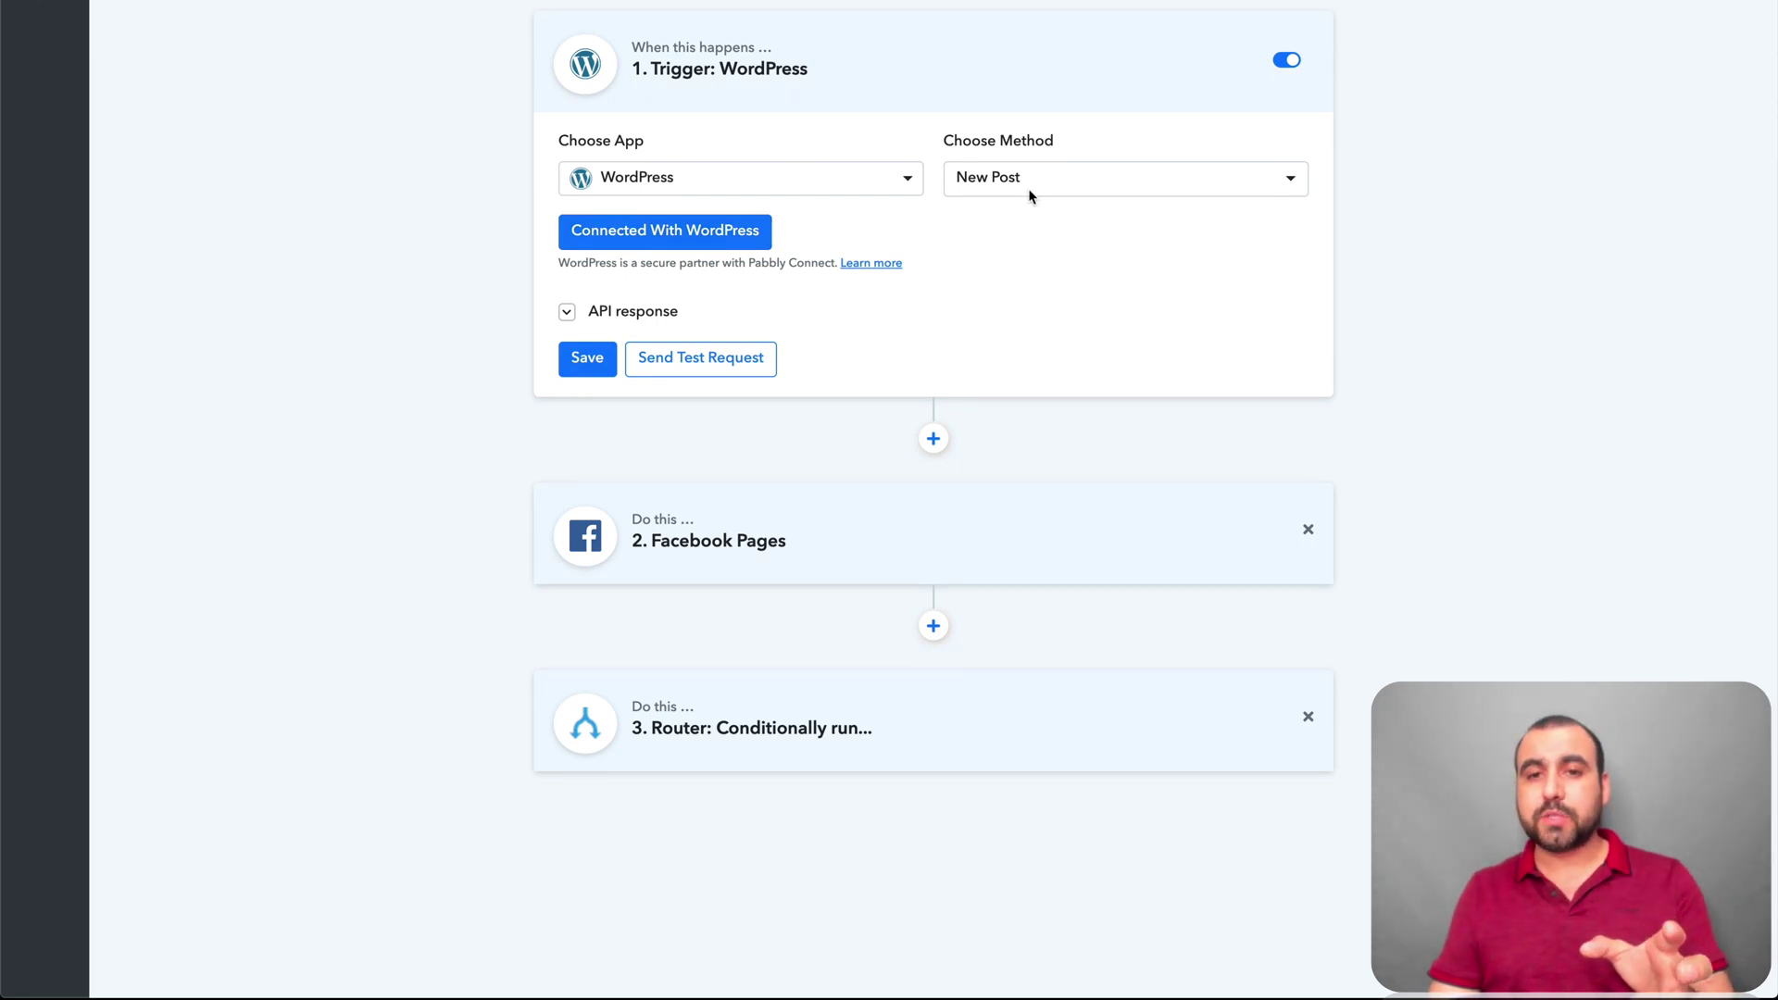
pyautogui.click(567, 313)
pyautogui.scroll(-4, 765, 650)
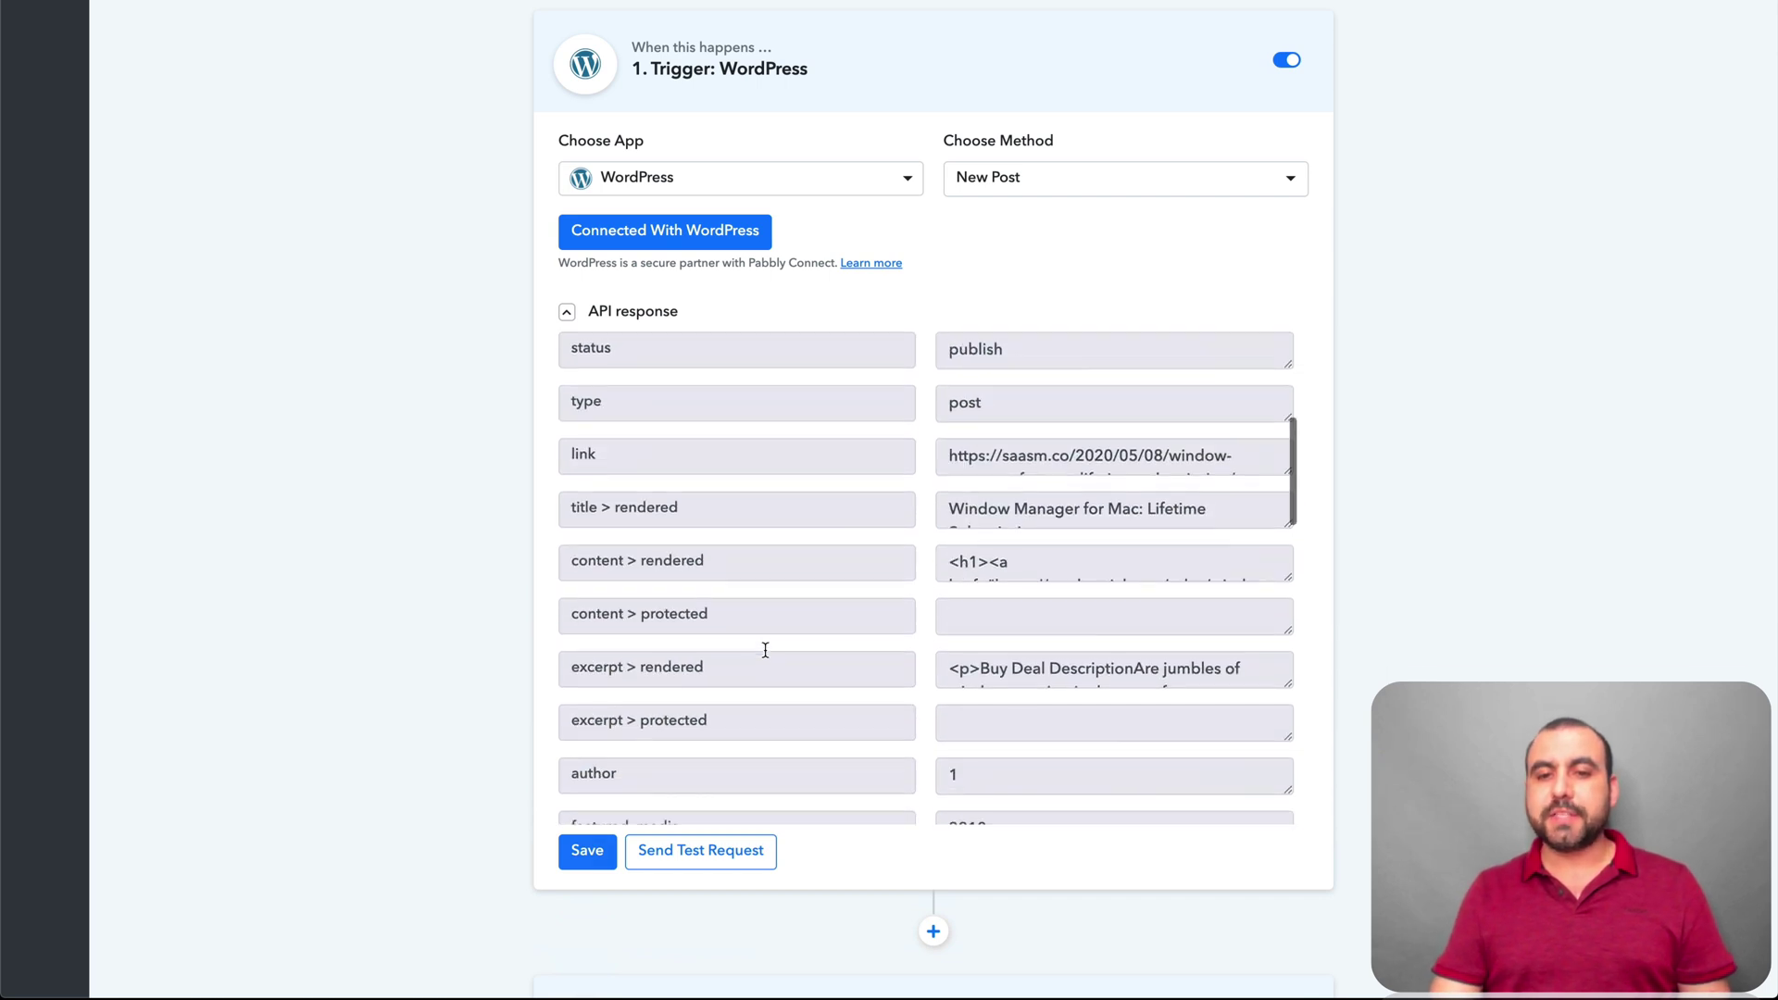
pyautogui.scroll(-4, 764, 649)
pyautogui.scroll(-3, 765, 649)
pyautogui.scroll(-1, 765, 648)
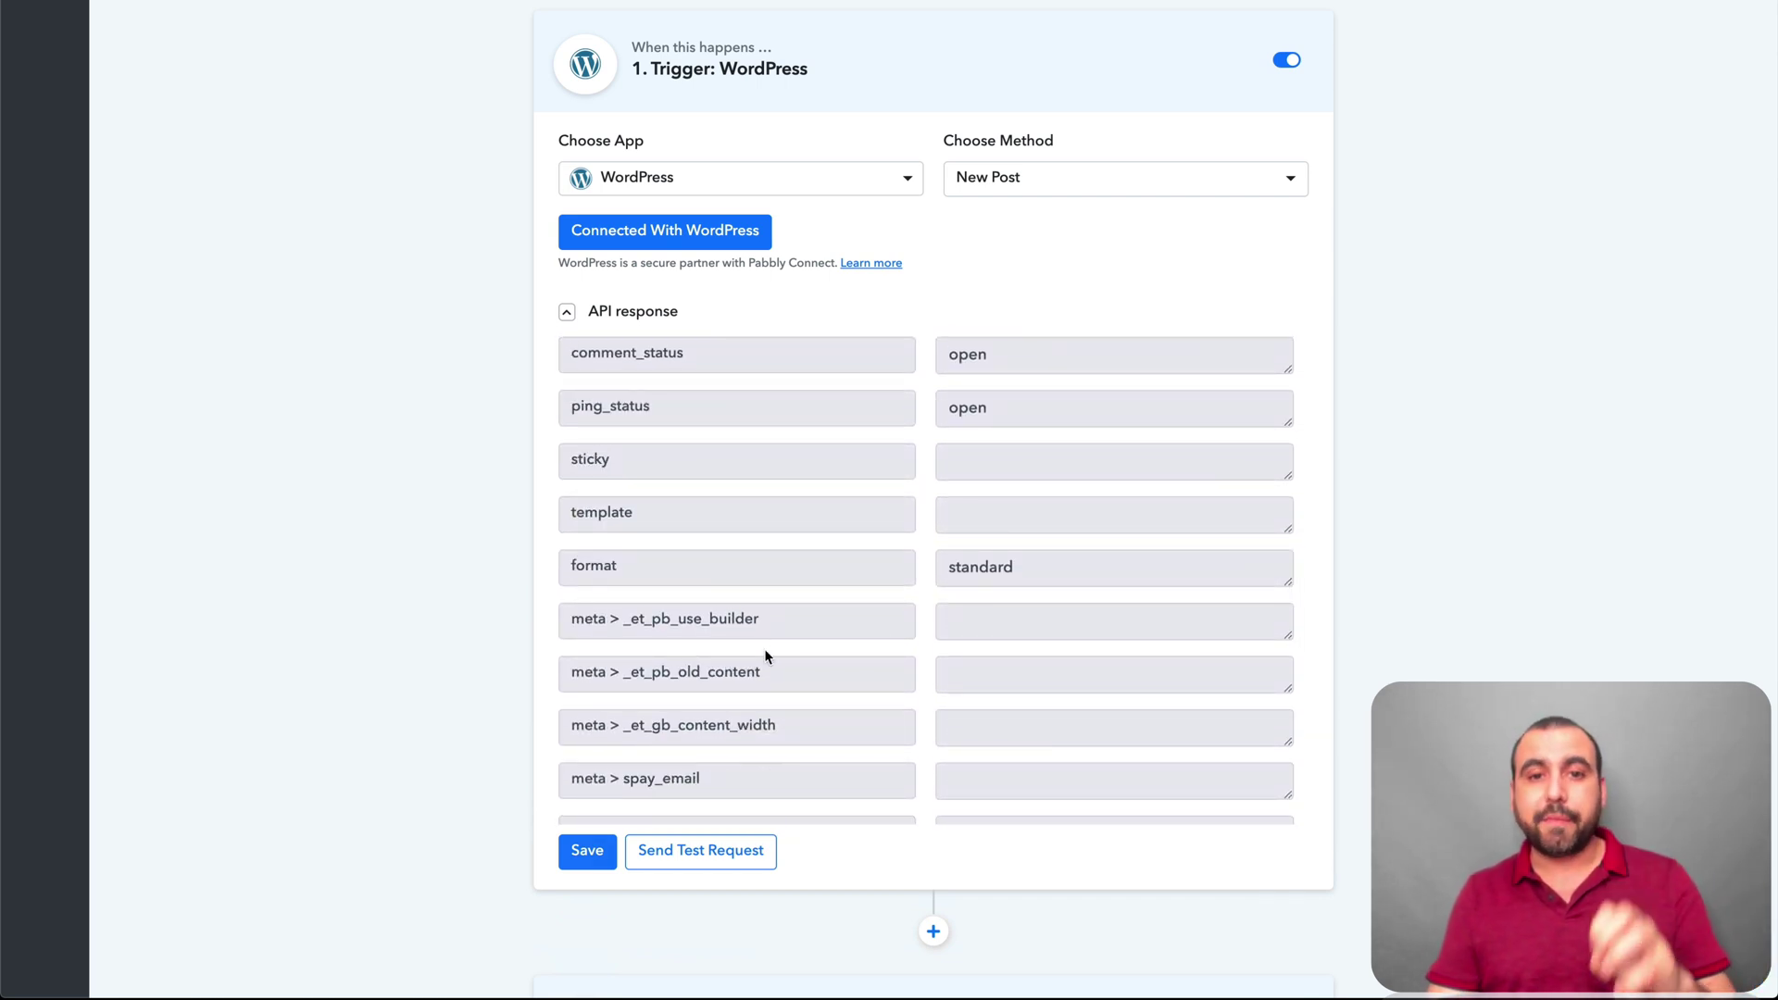
pyautogui.scroll(-5, 764, 648)
pyautogui.click(1095, 878)
pyautogui.scroll(-3, 1094, 878)
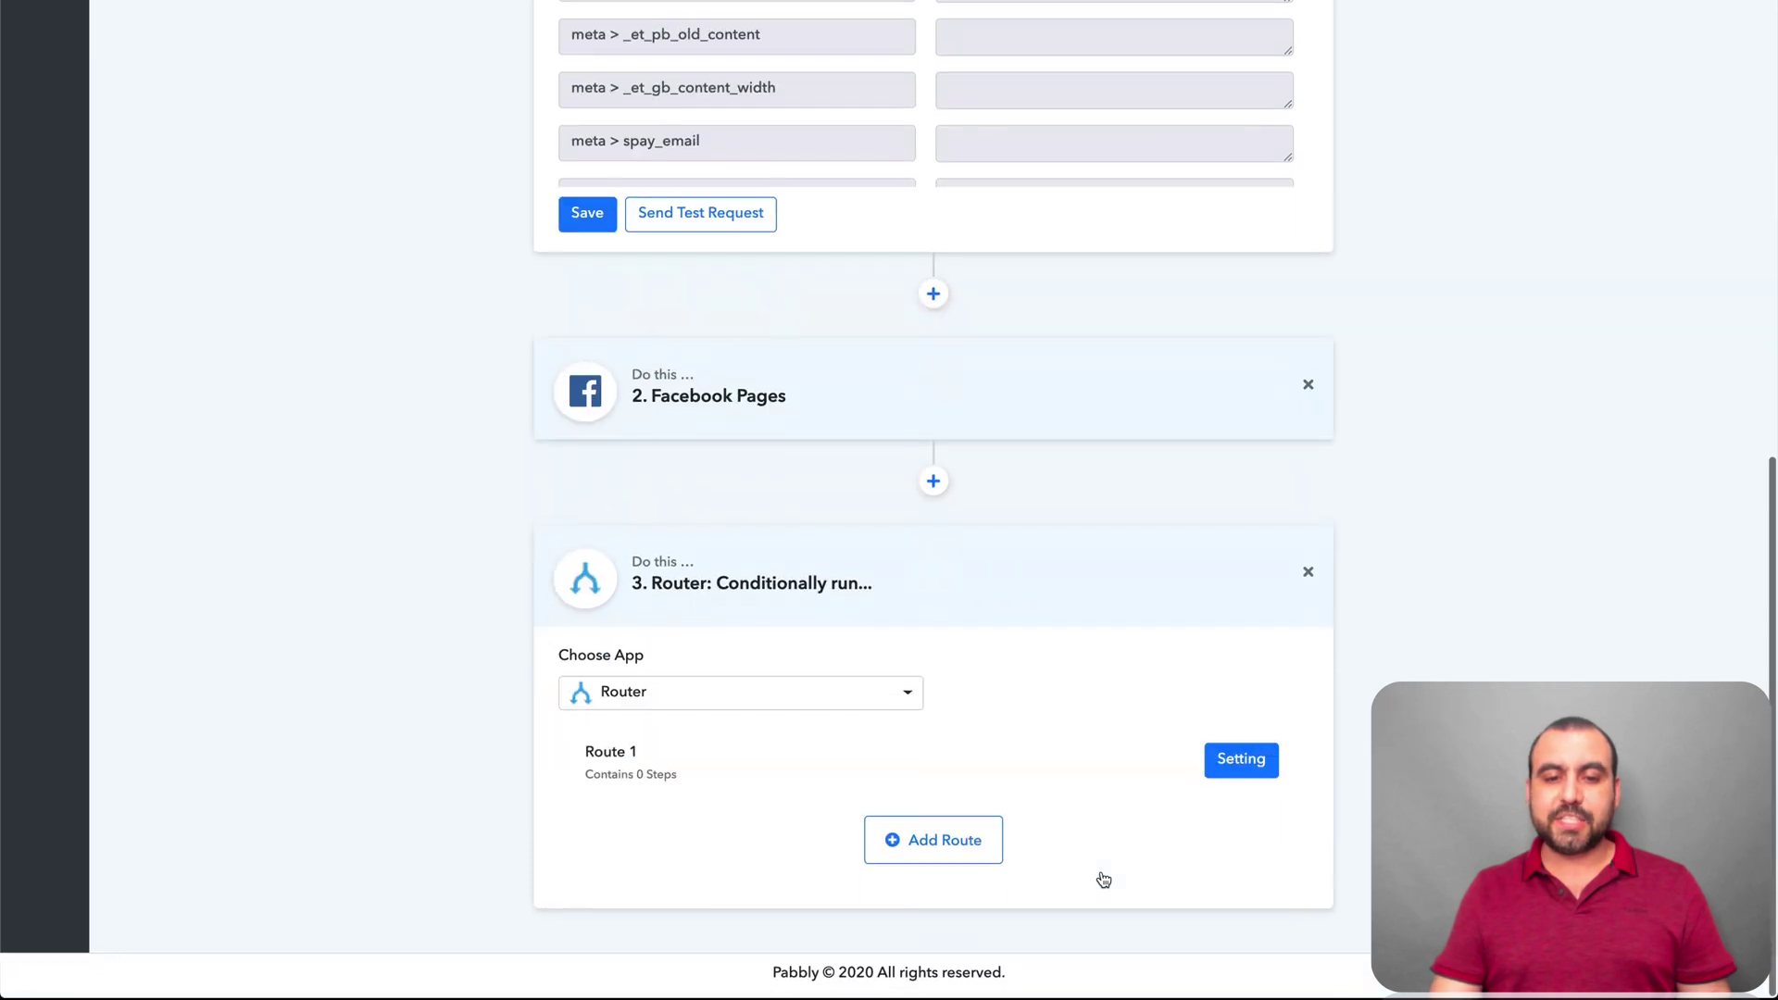
# Set Route 1's filter field to the post title (title > rendered)
pyautogui.click(1240, 761)
pyautogui.click(1164, 168)
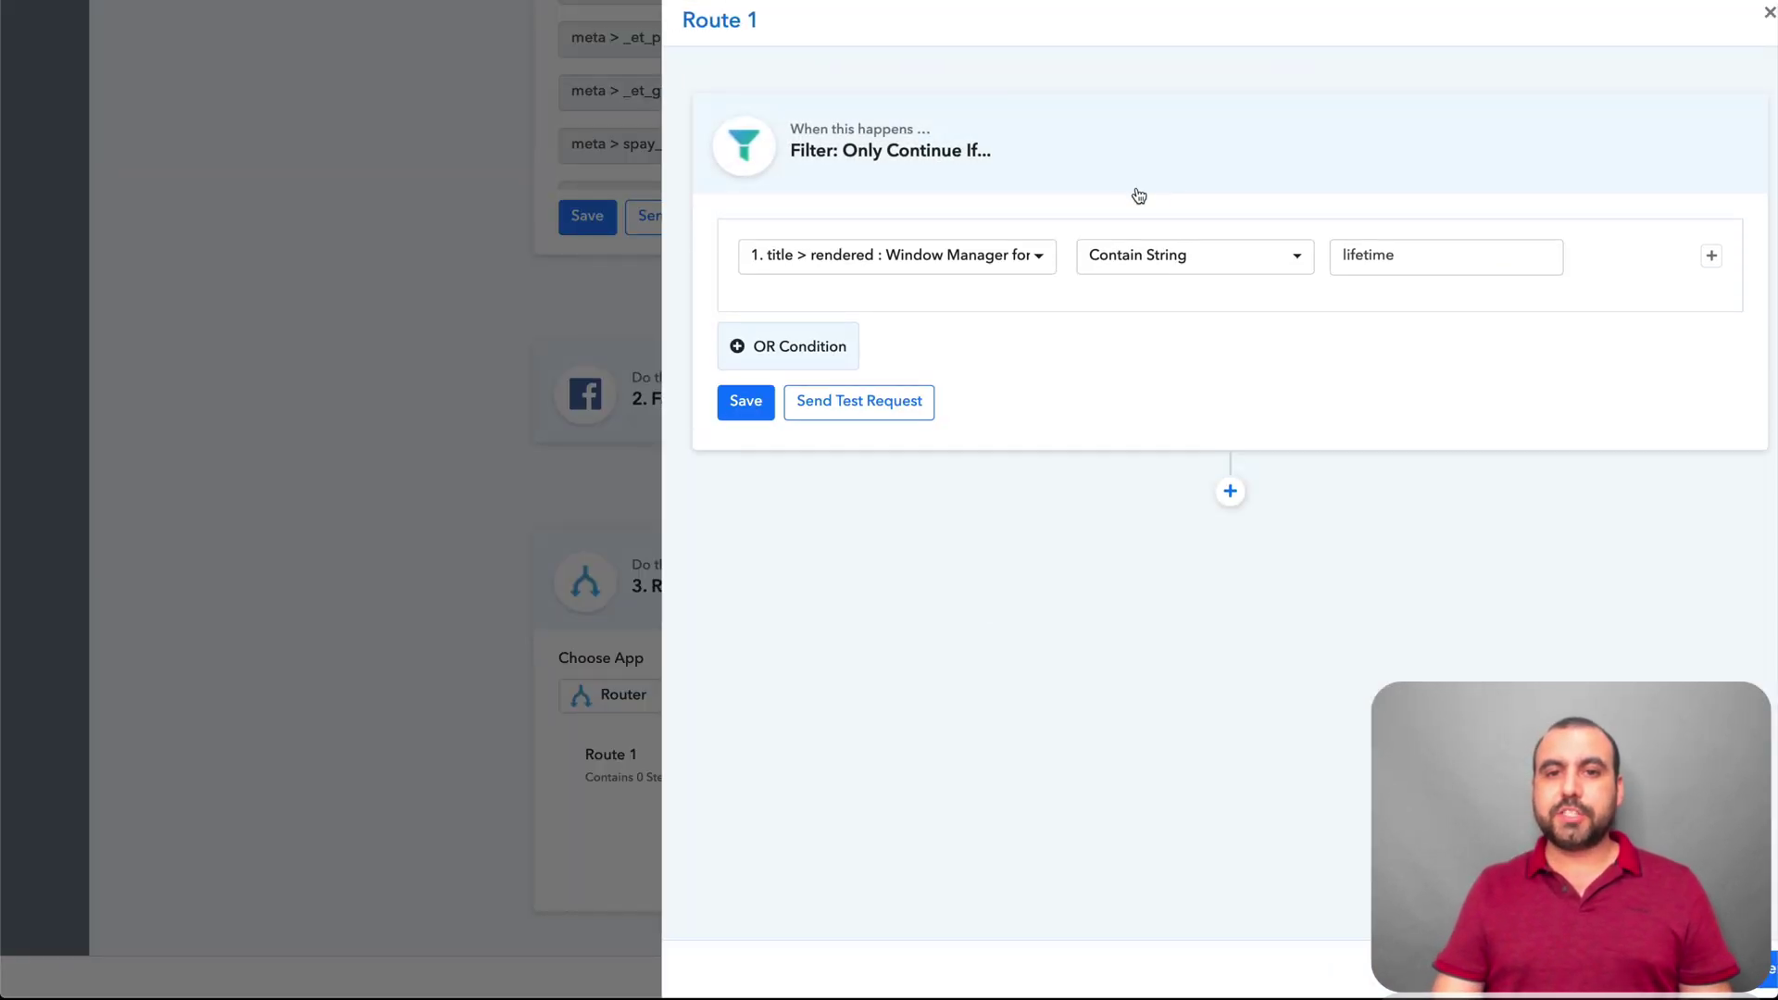
pyautogui.click(992, 258)
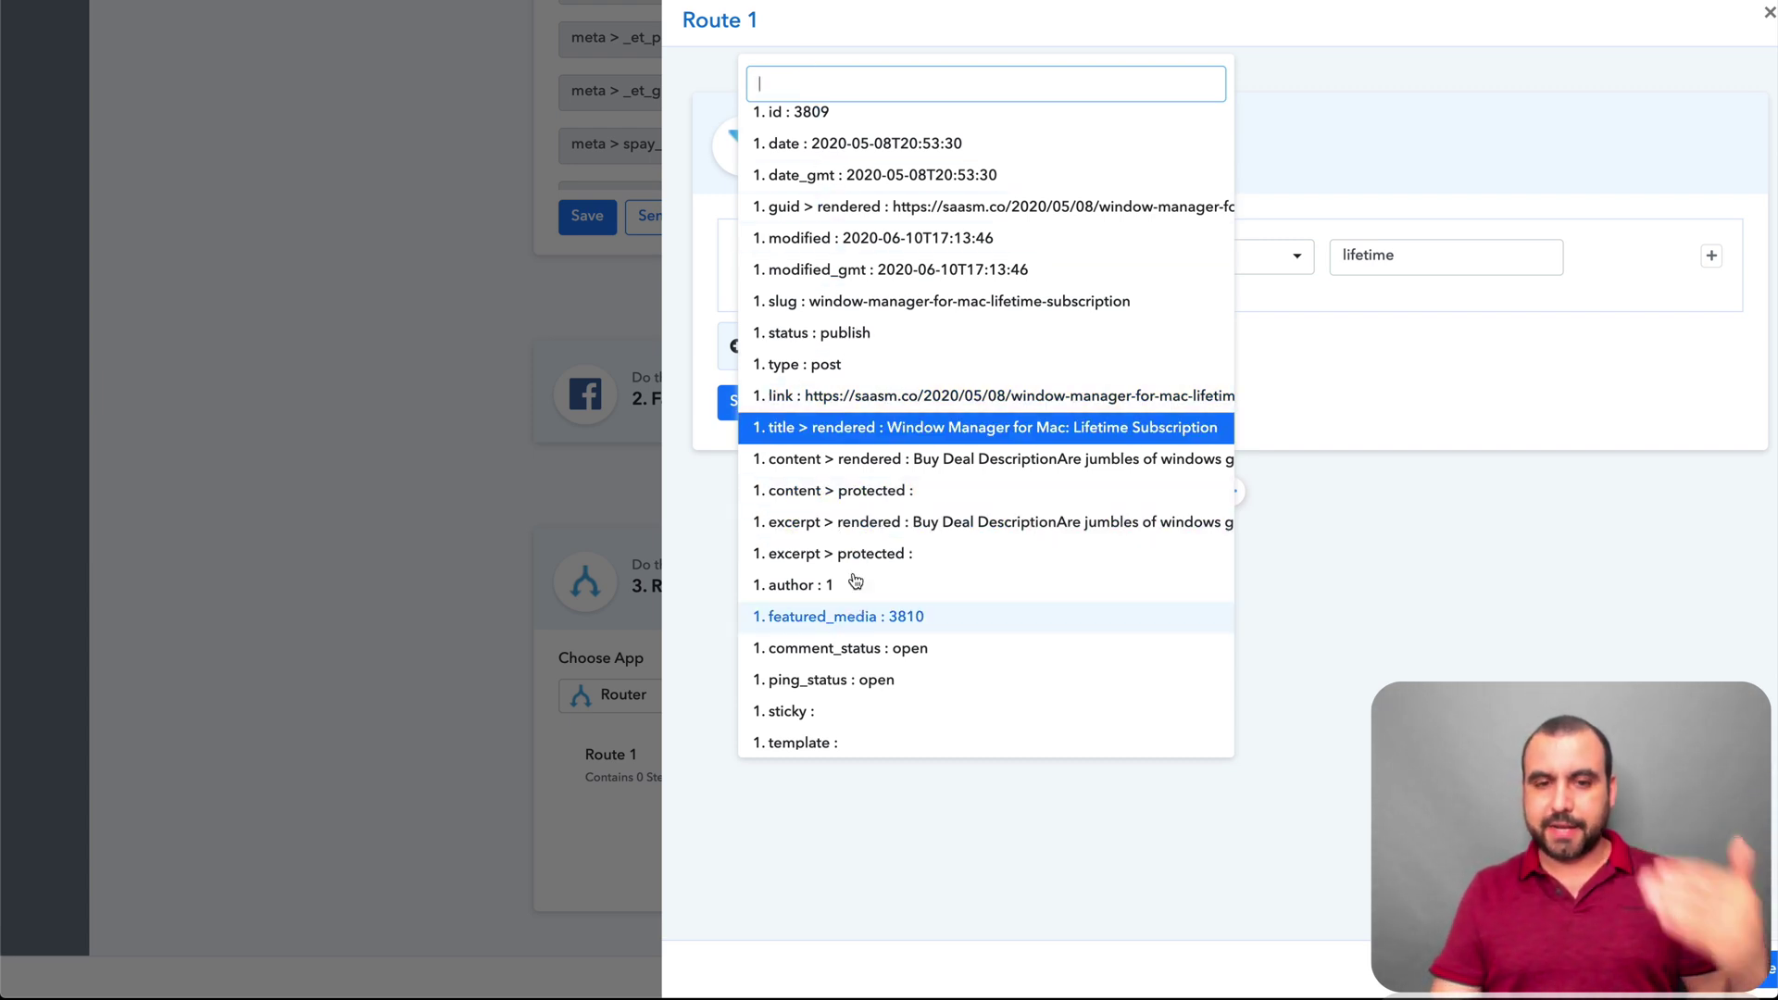
pyautogui.click(804, 430)
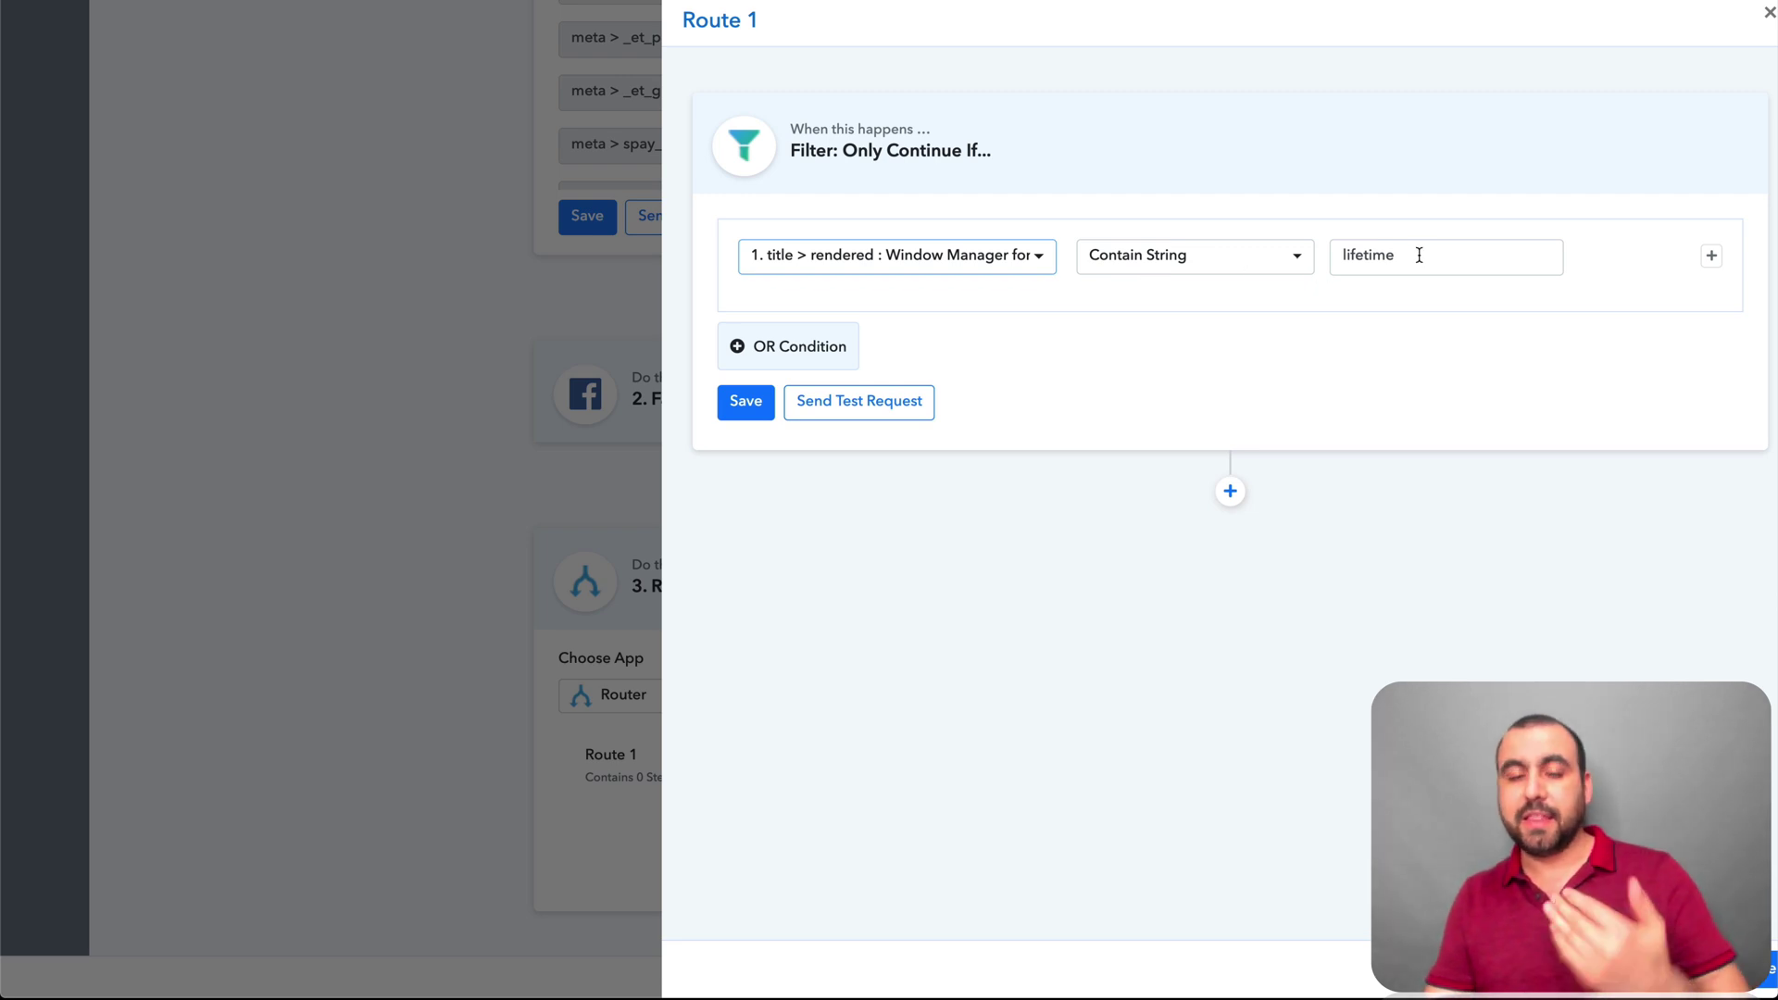
# Add an API action step to Route 1 and close its panel
pyautogui.click(1230, 490)
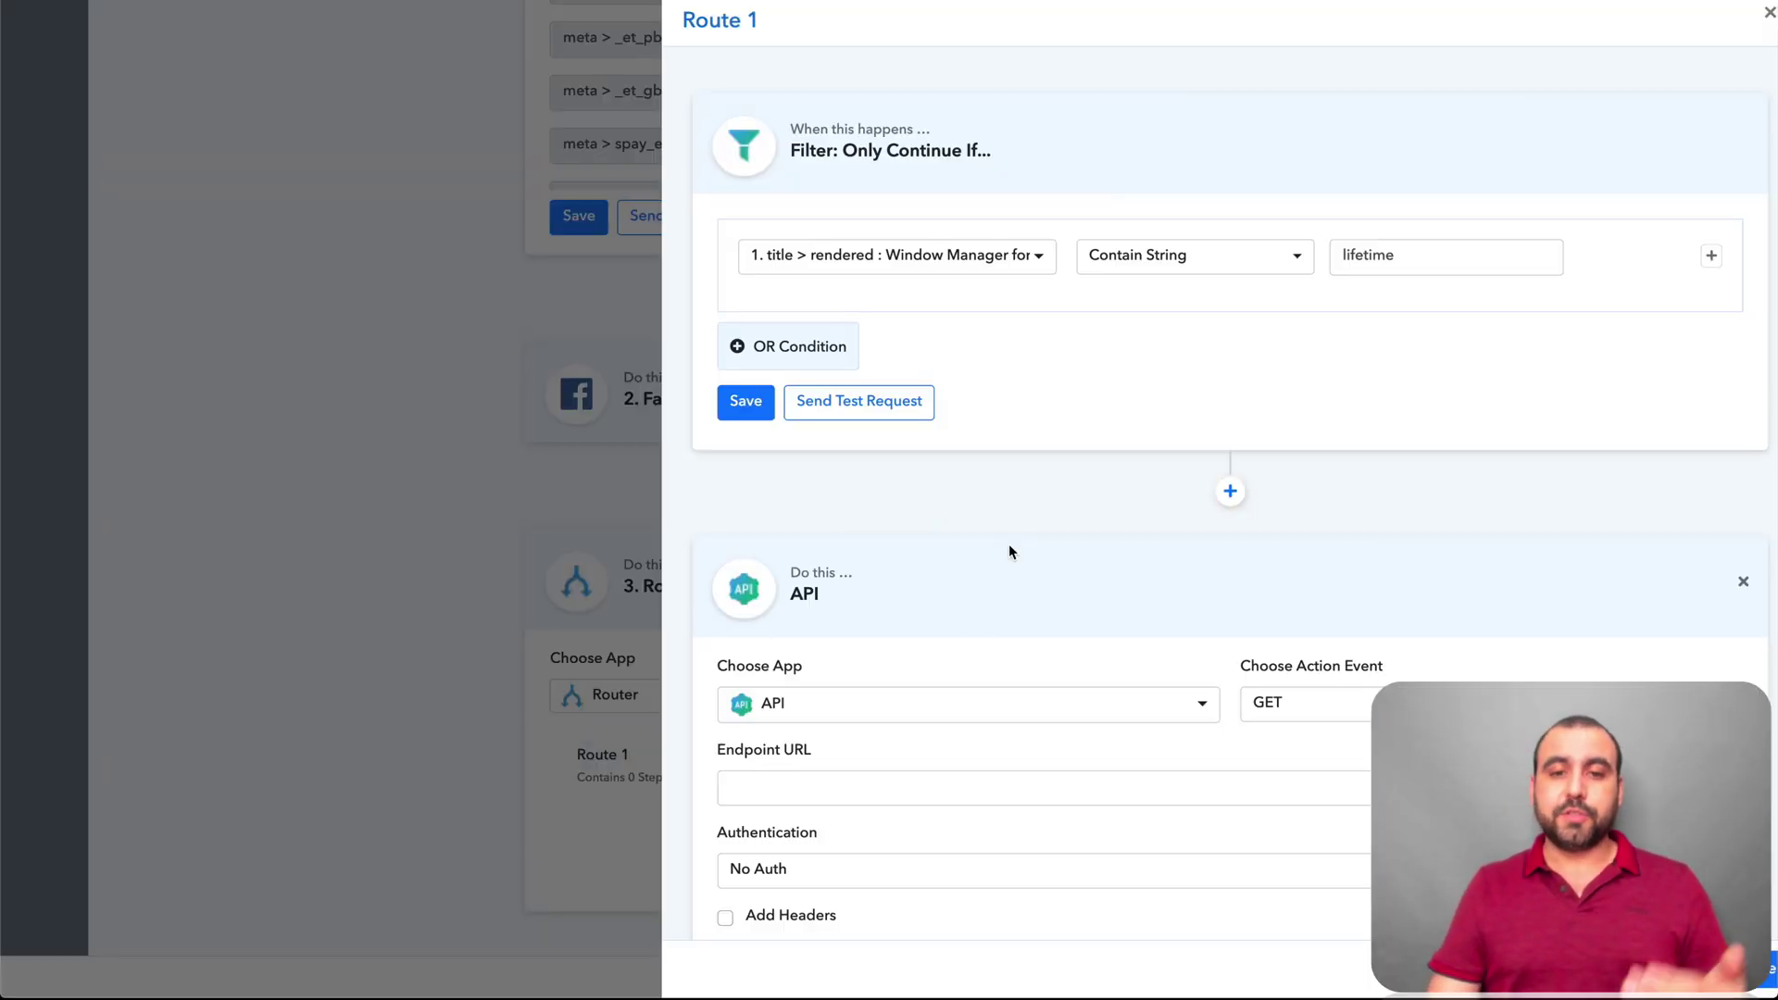
pyautogui.click(1019, 712)
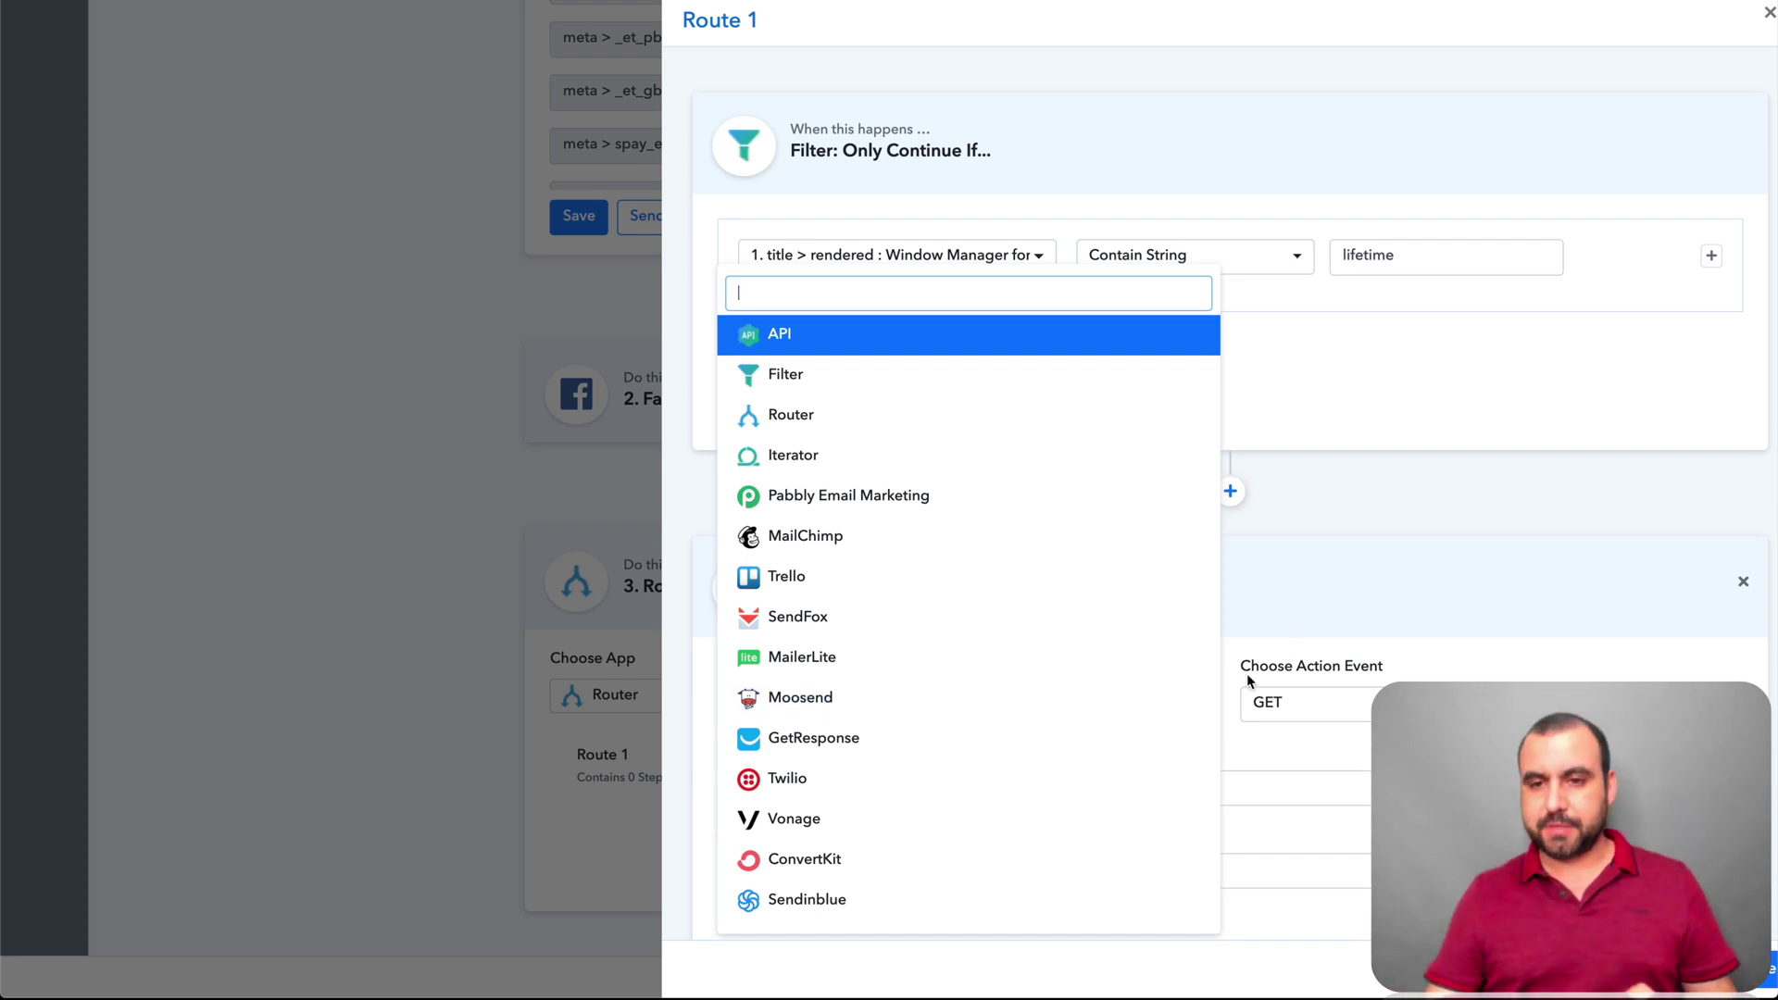
pyautogui.click(1503, 578)
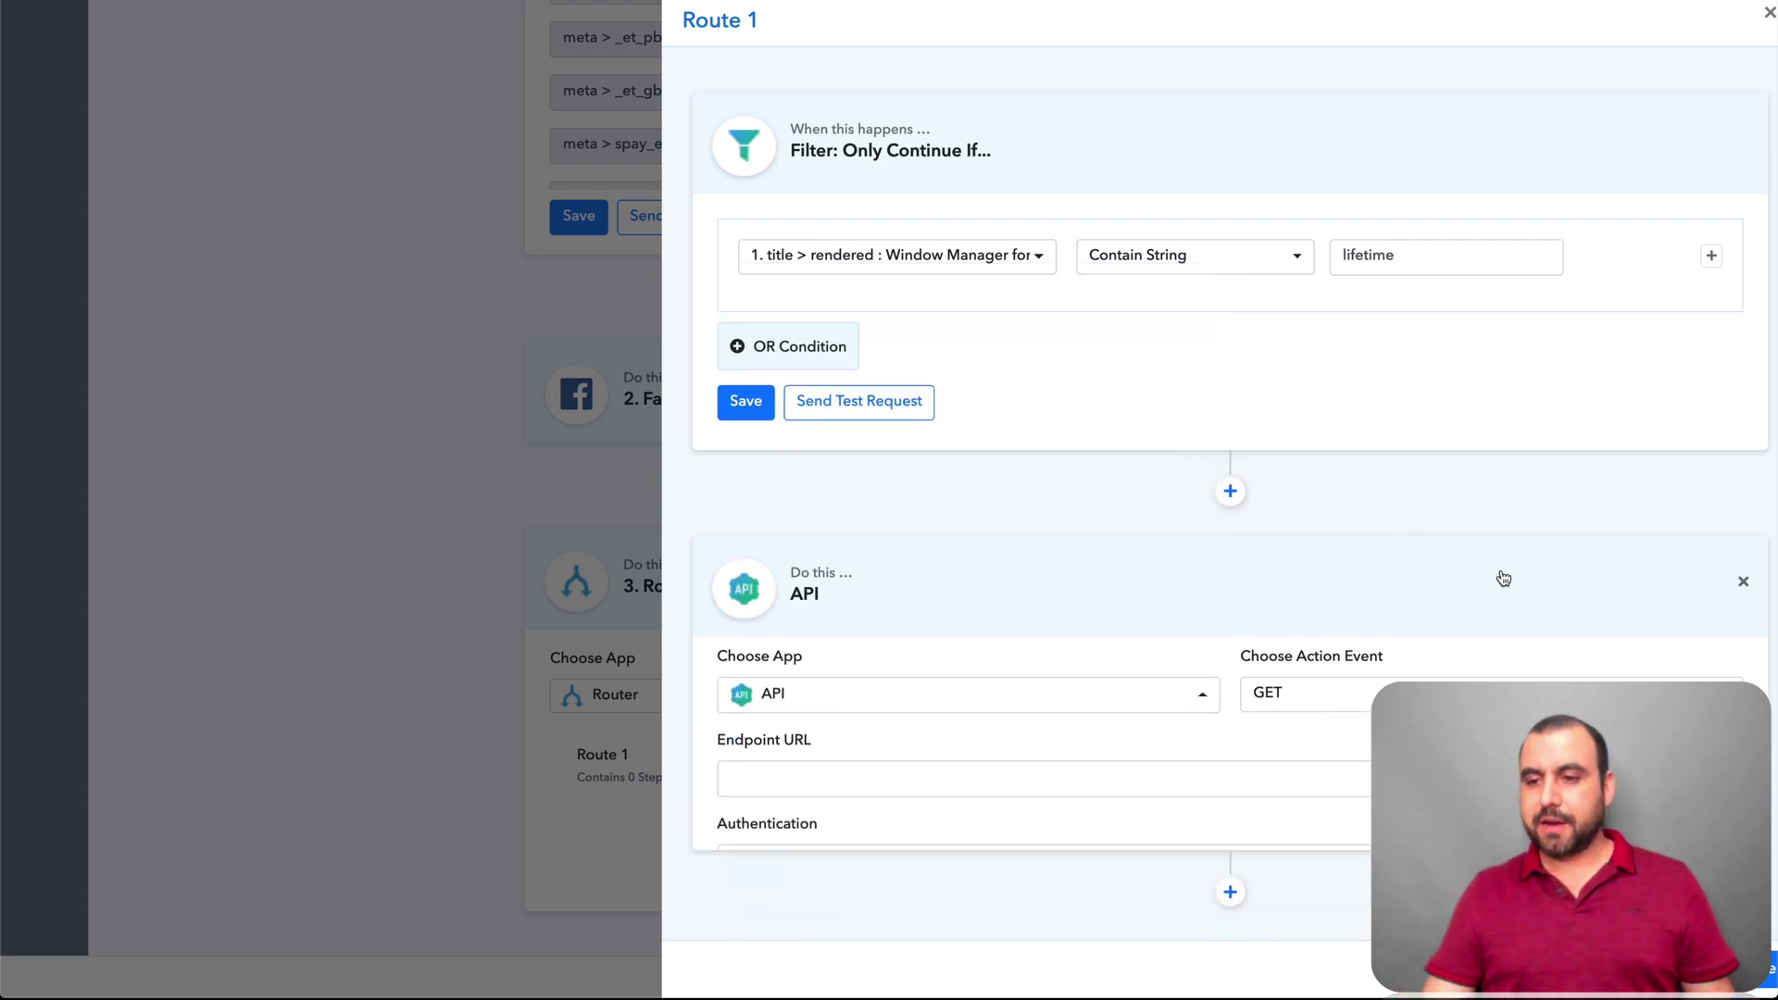
pyautogui.click(1767, 19)
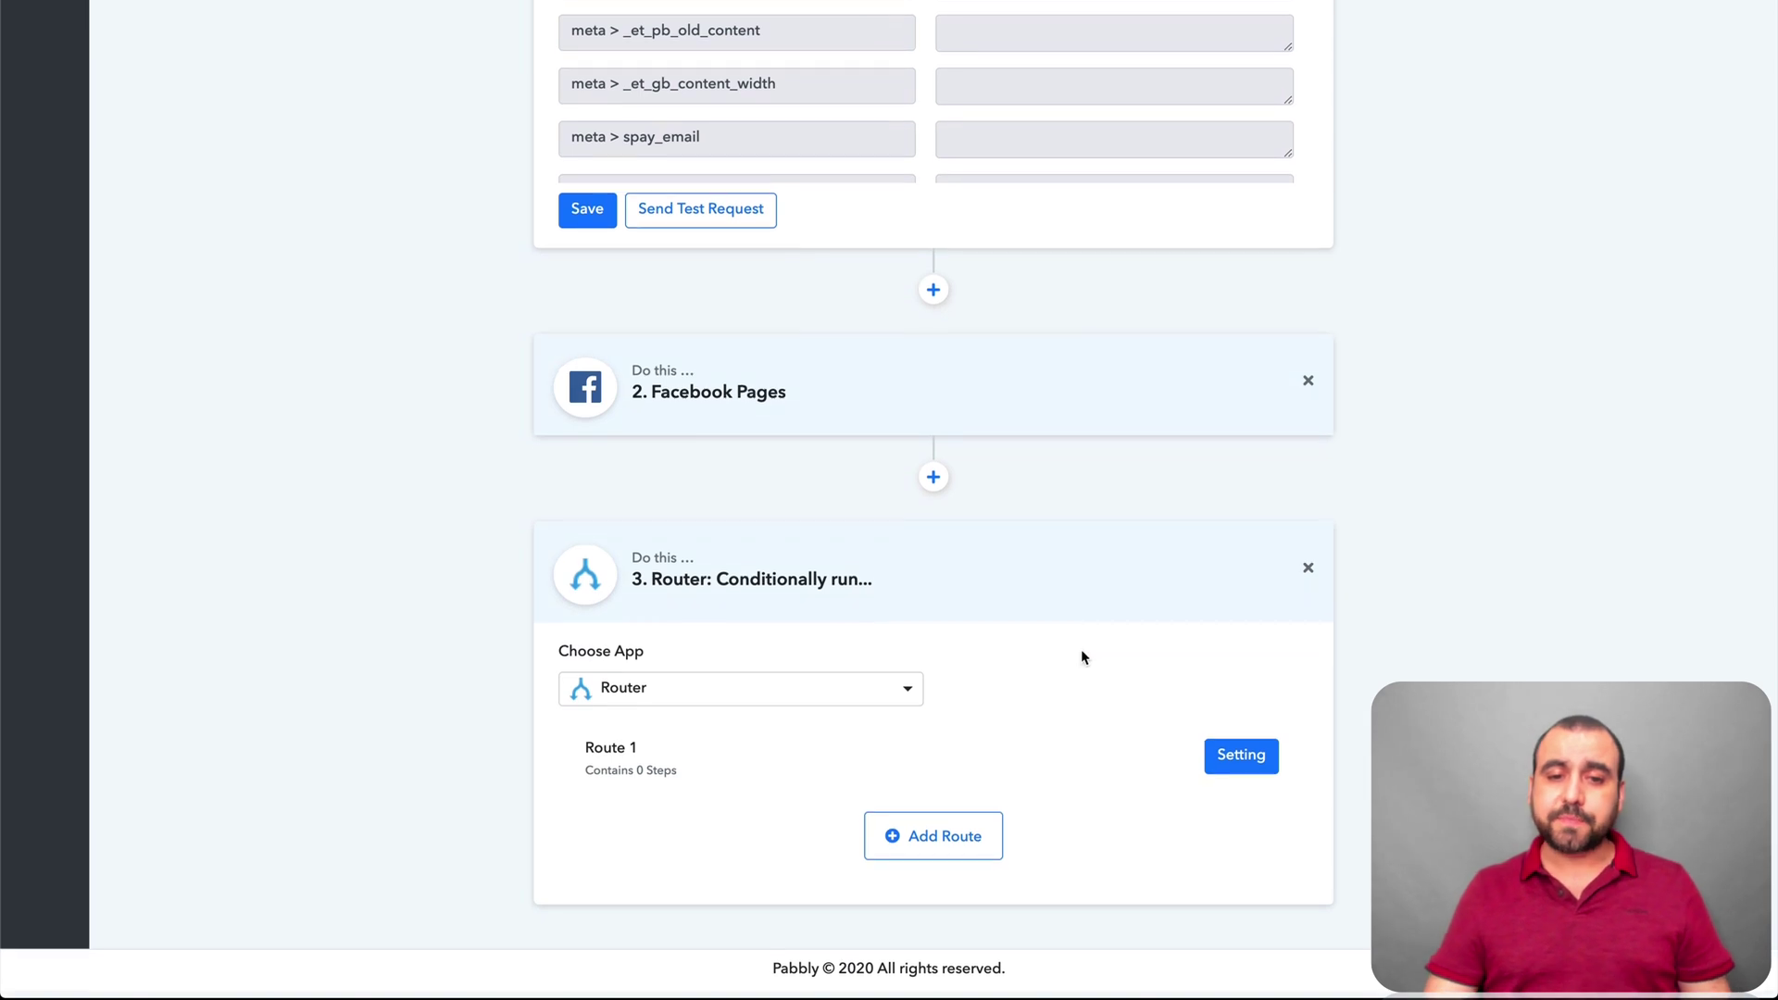
# Add Route 2 with a filter matching titles that contain 'yearly'
pyautogui.click(931, 842)
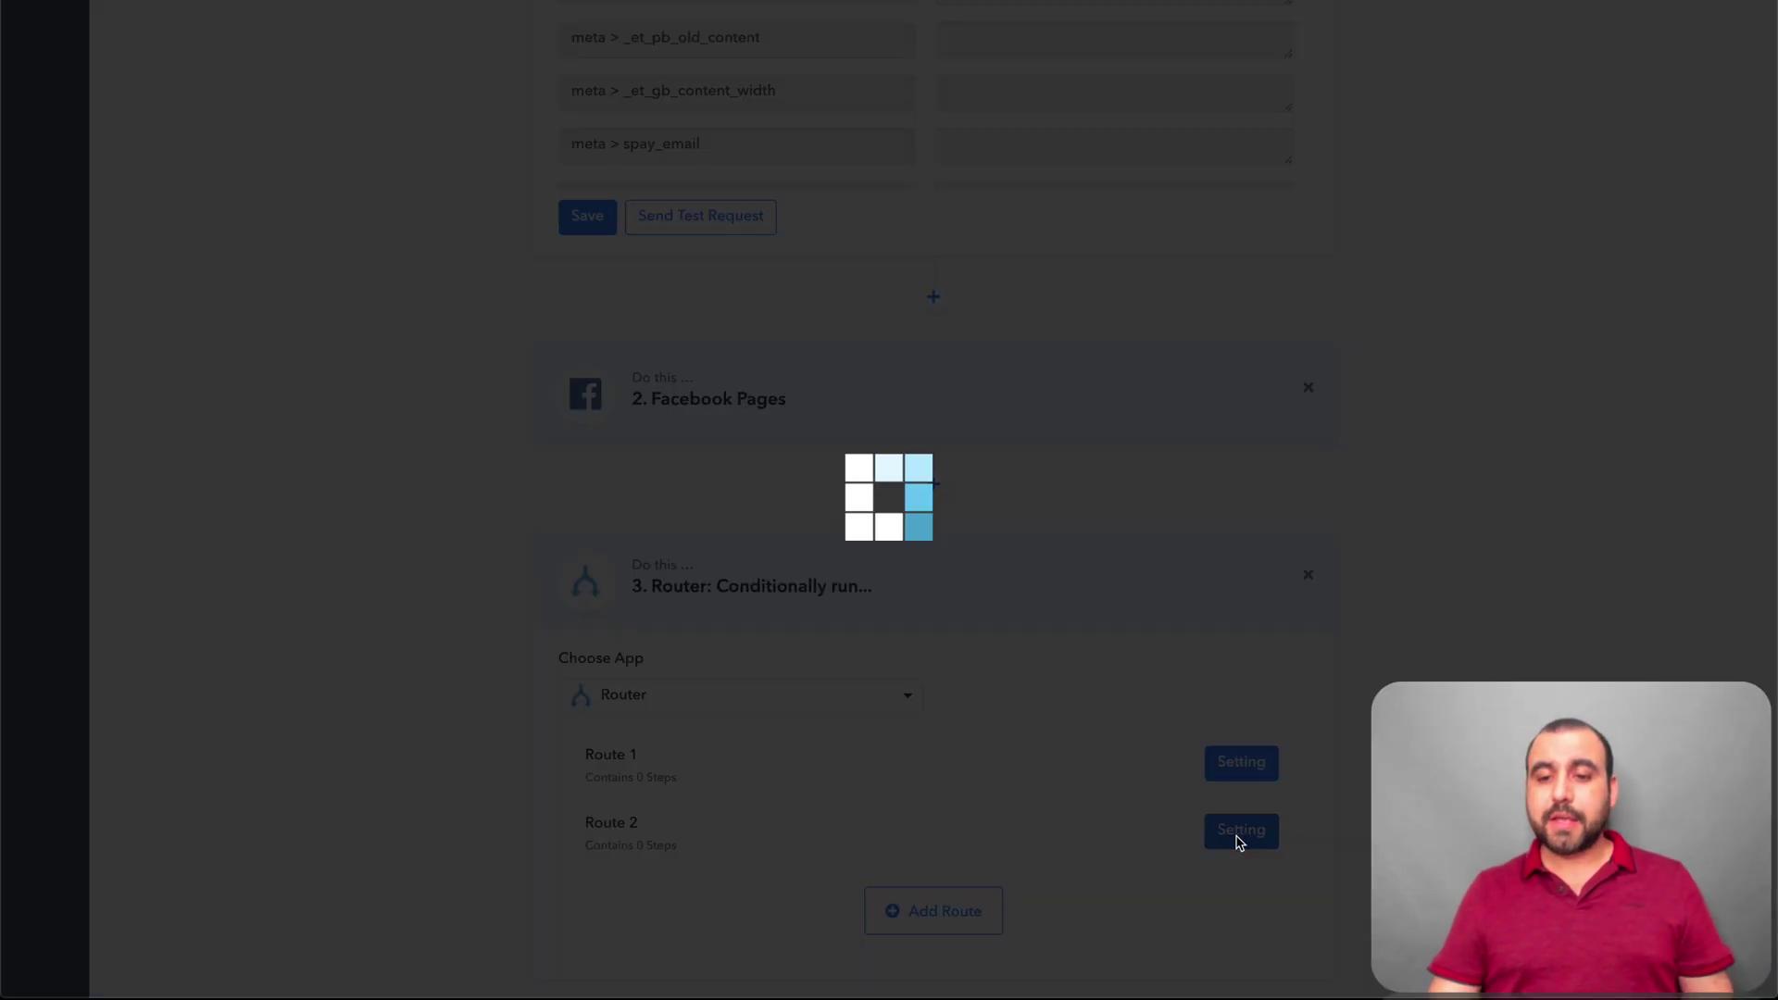
pyautogui.click(1241, 832)
pyautogui.click(995, 254)
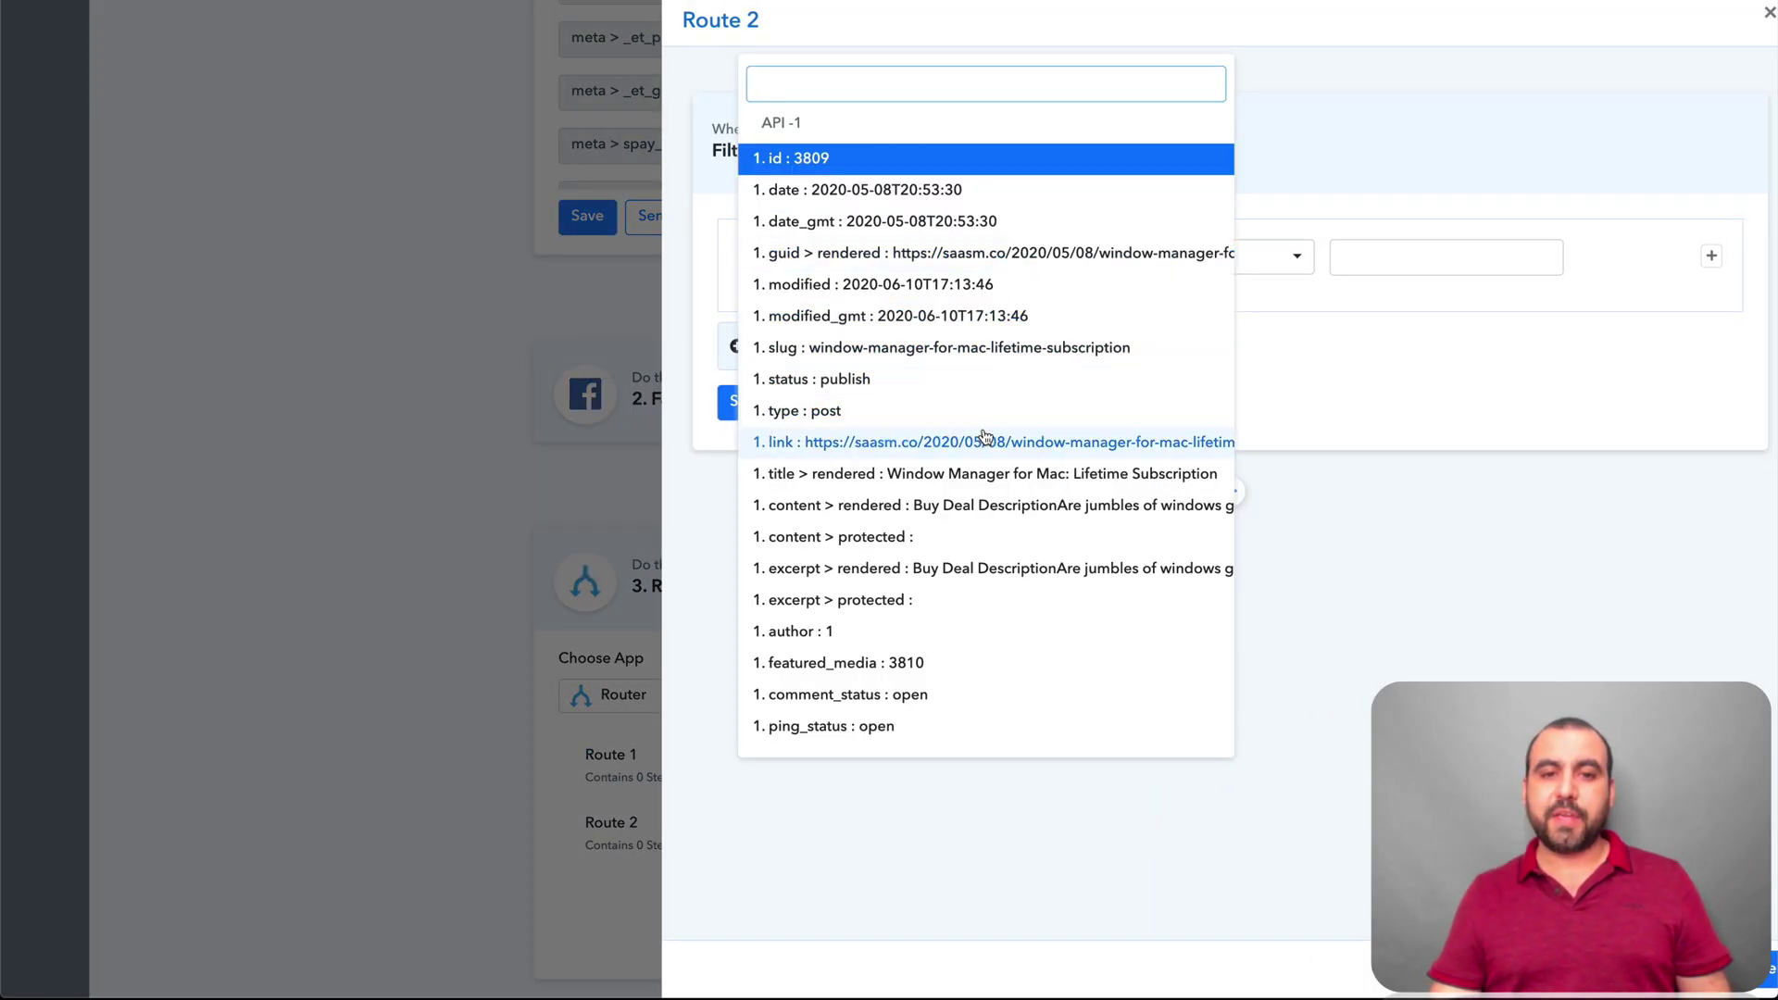
pyautogui.click(986, 474)
pyautogui.click(1186, 256)
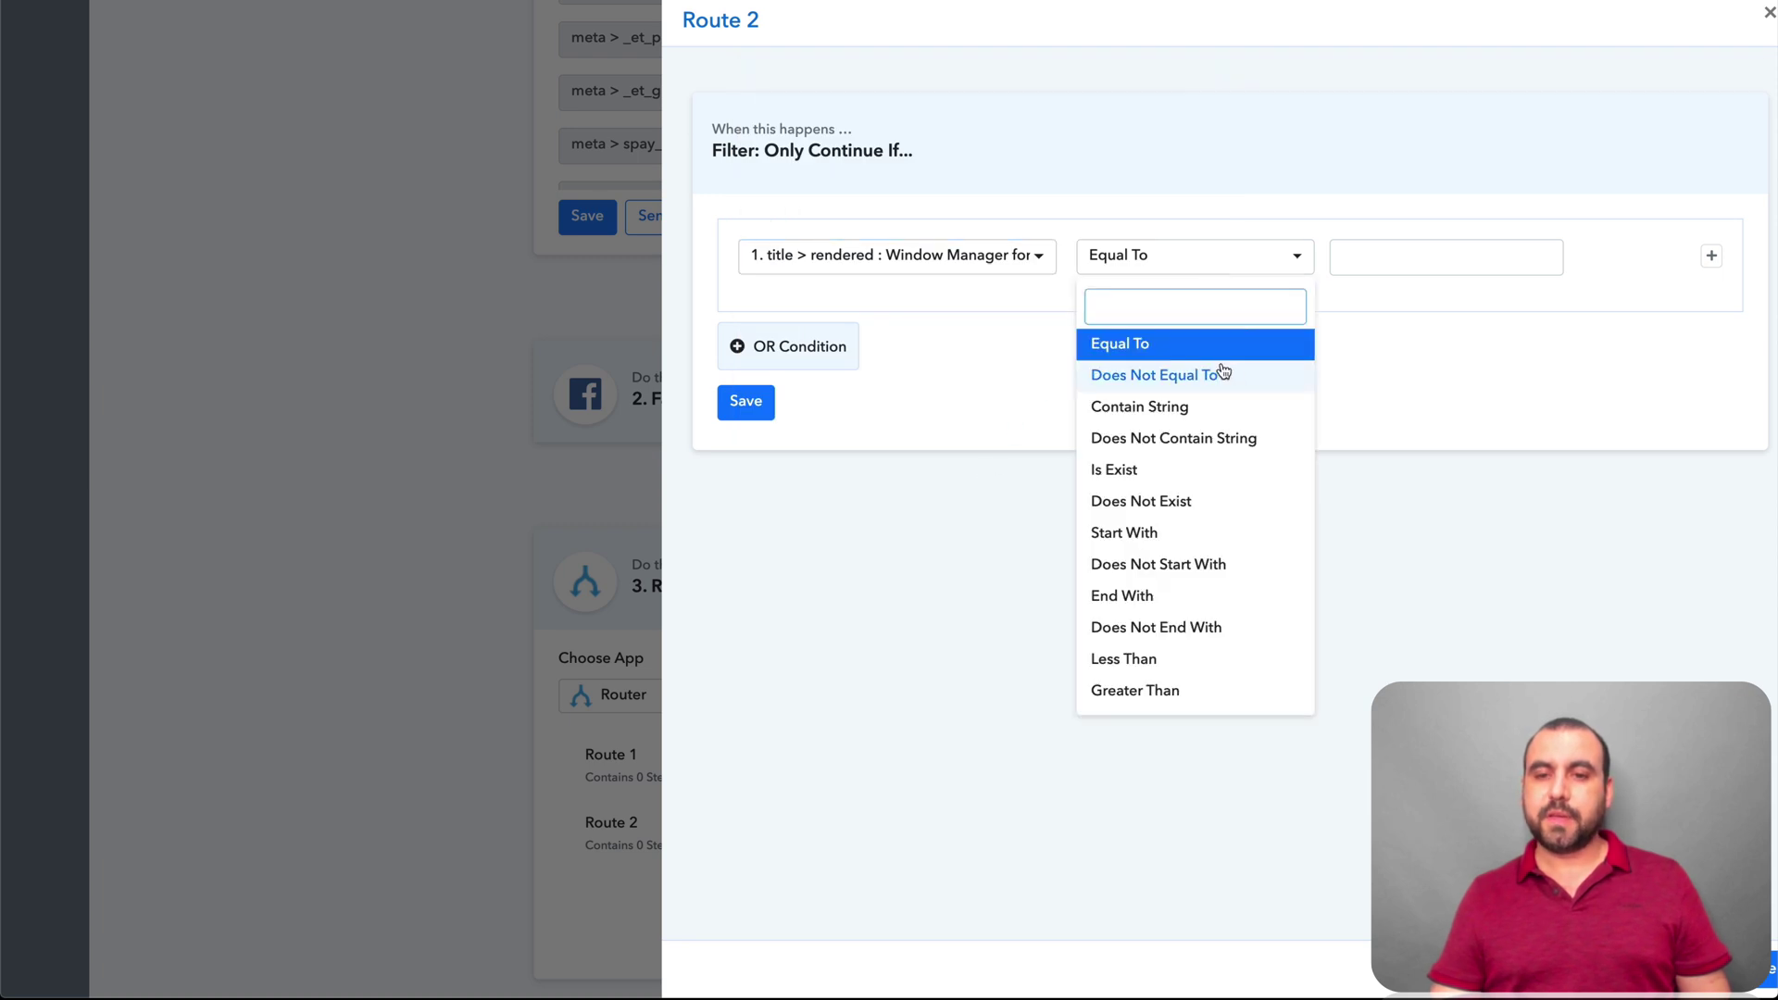
pyautogui.click(1222, 408)
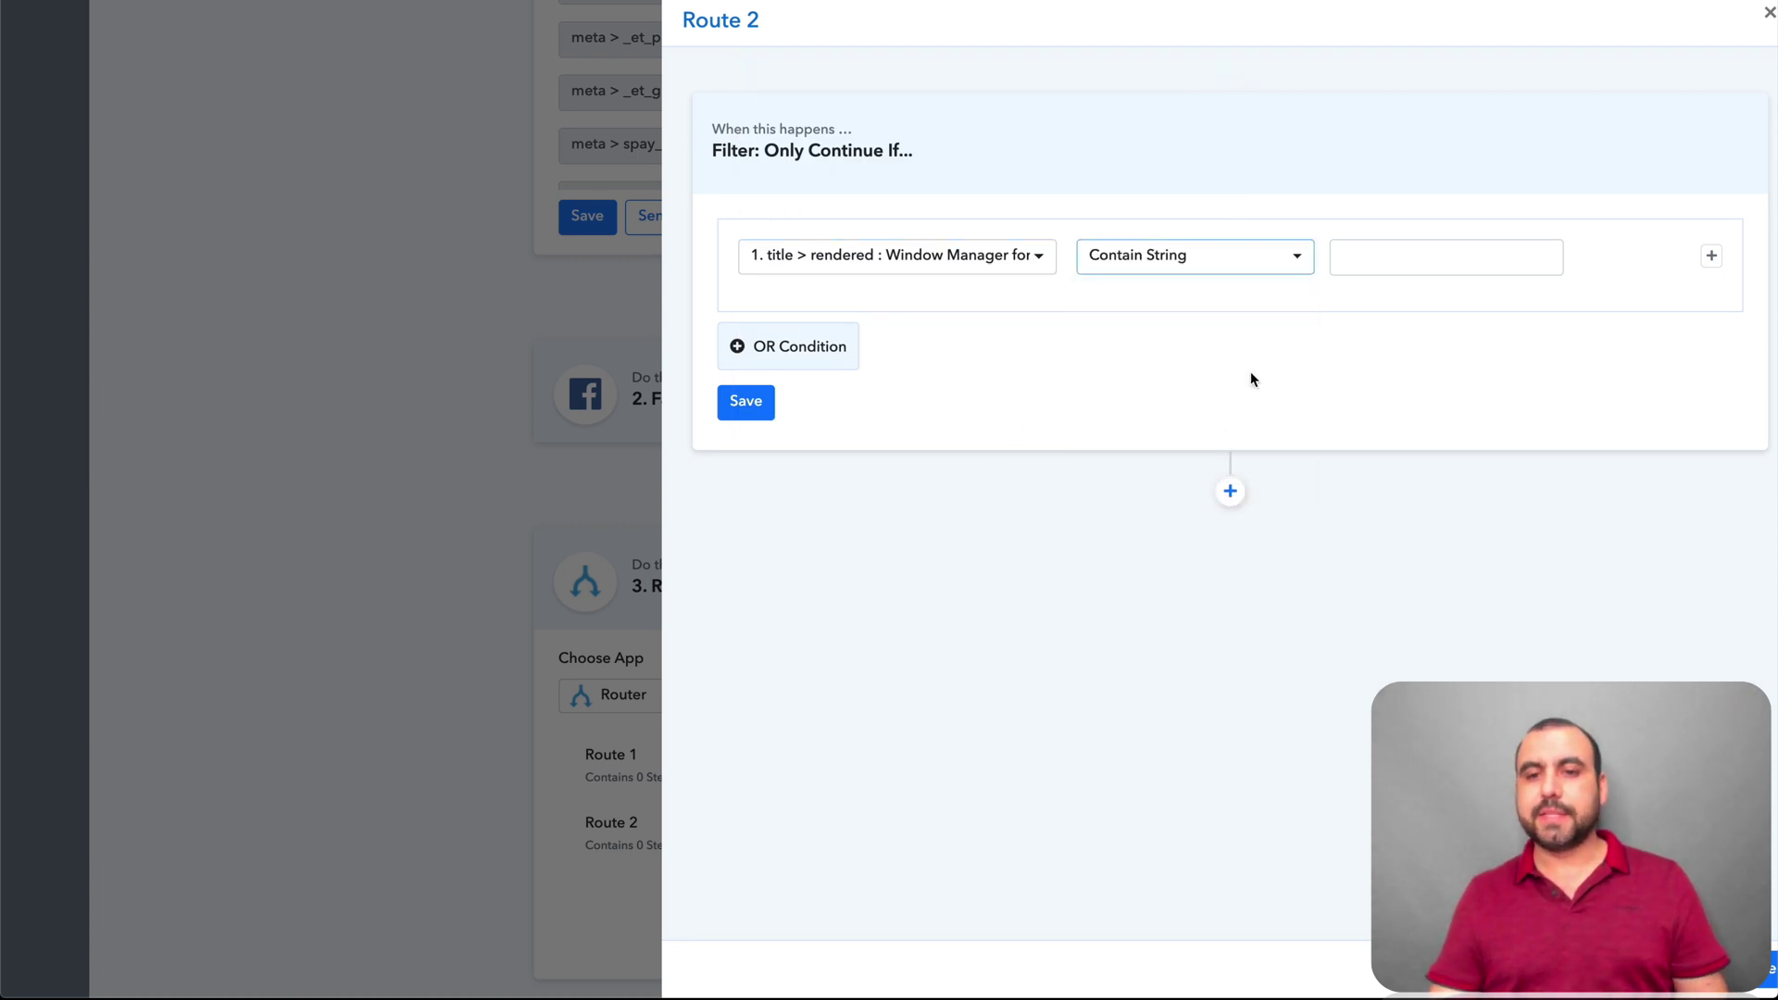
pyautogui.click(1397, 262)
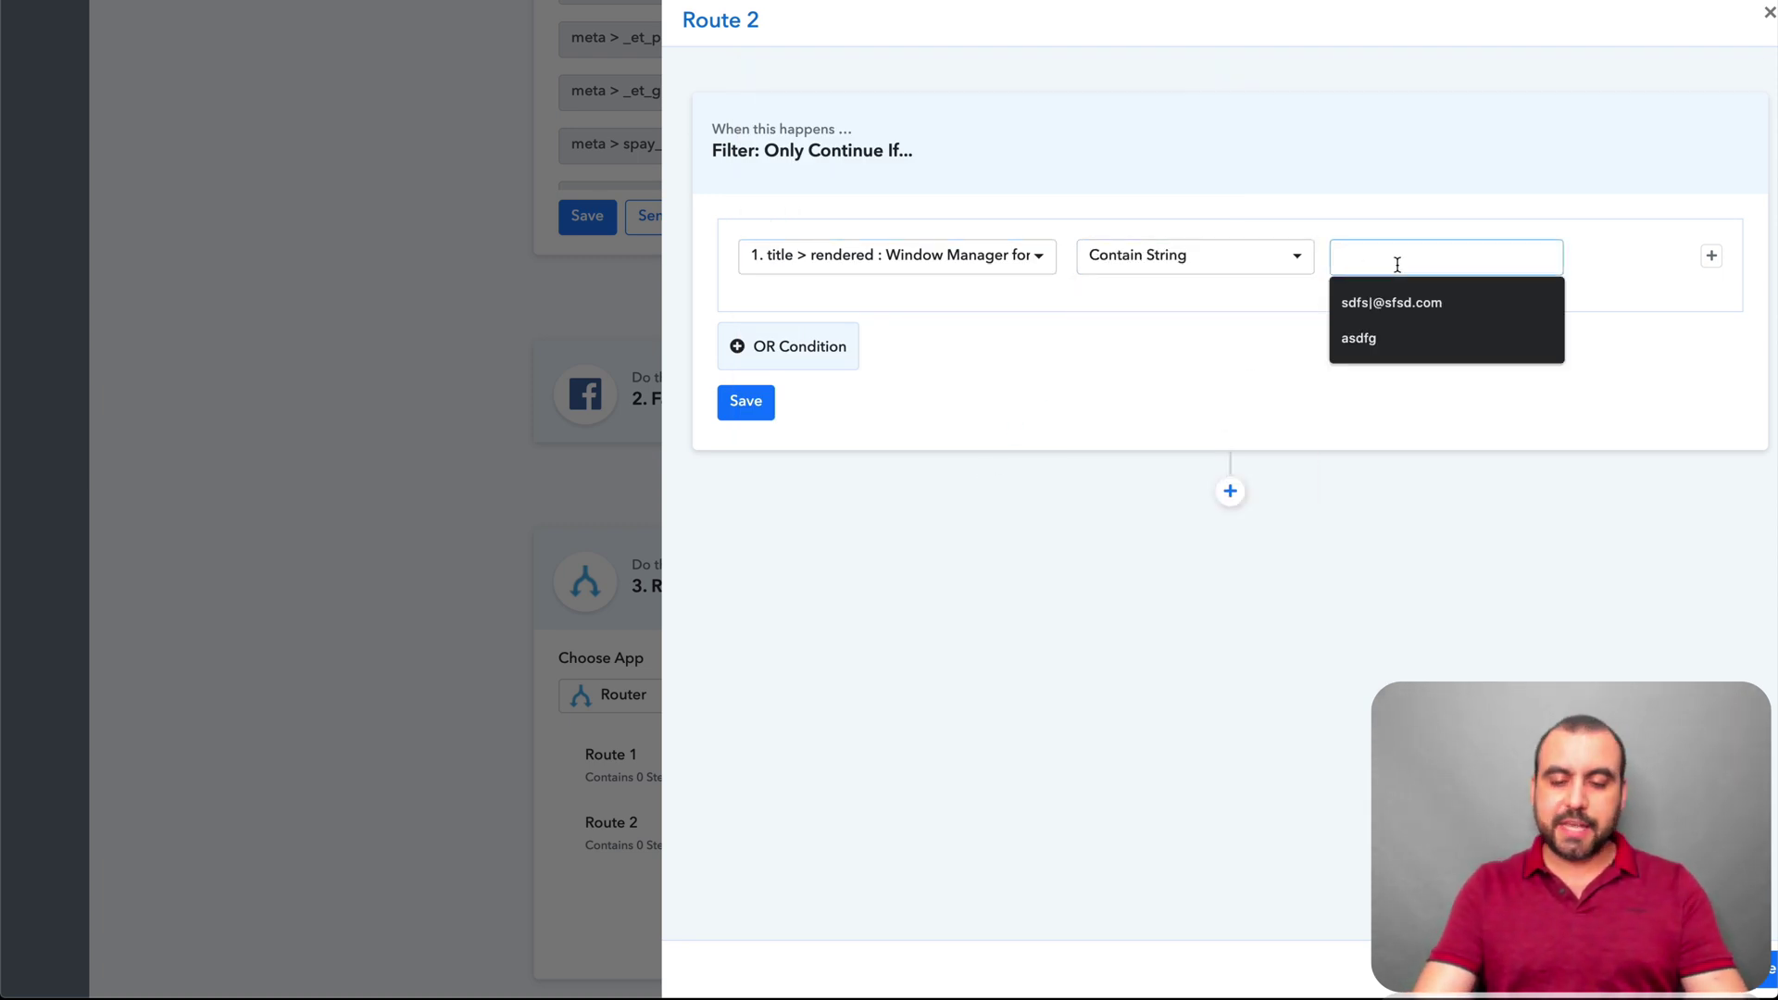
pyautogui.write('yearly')
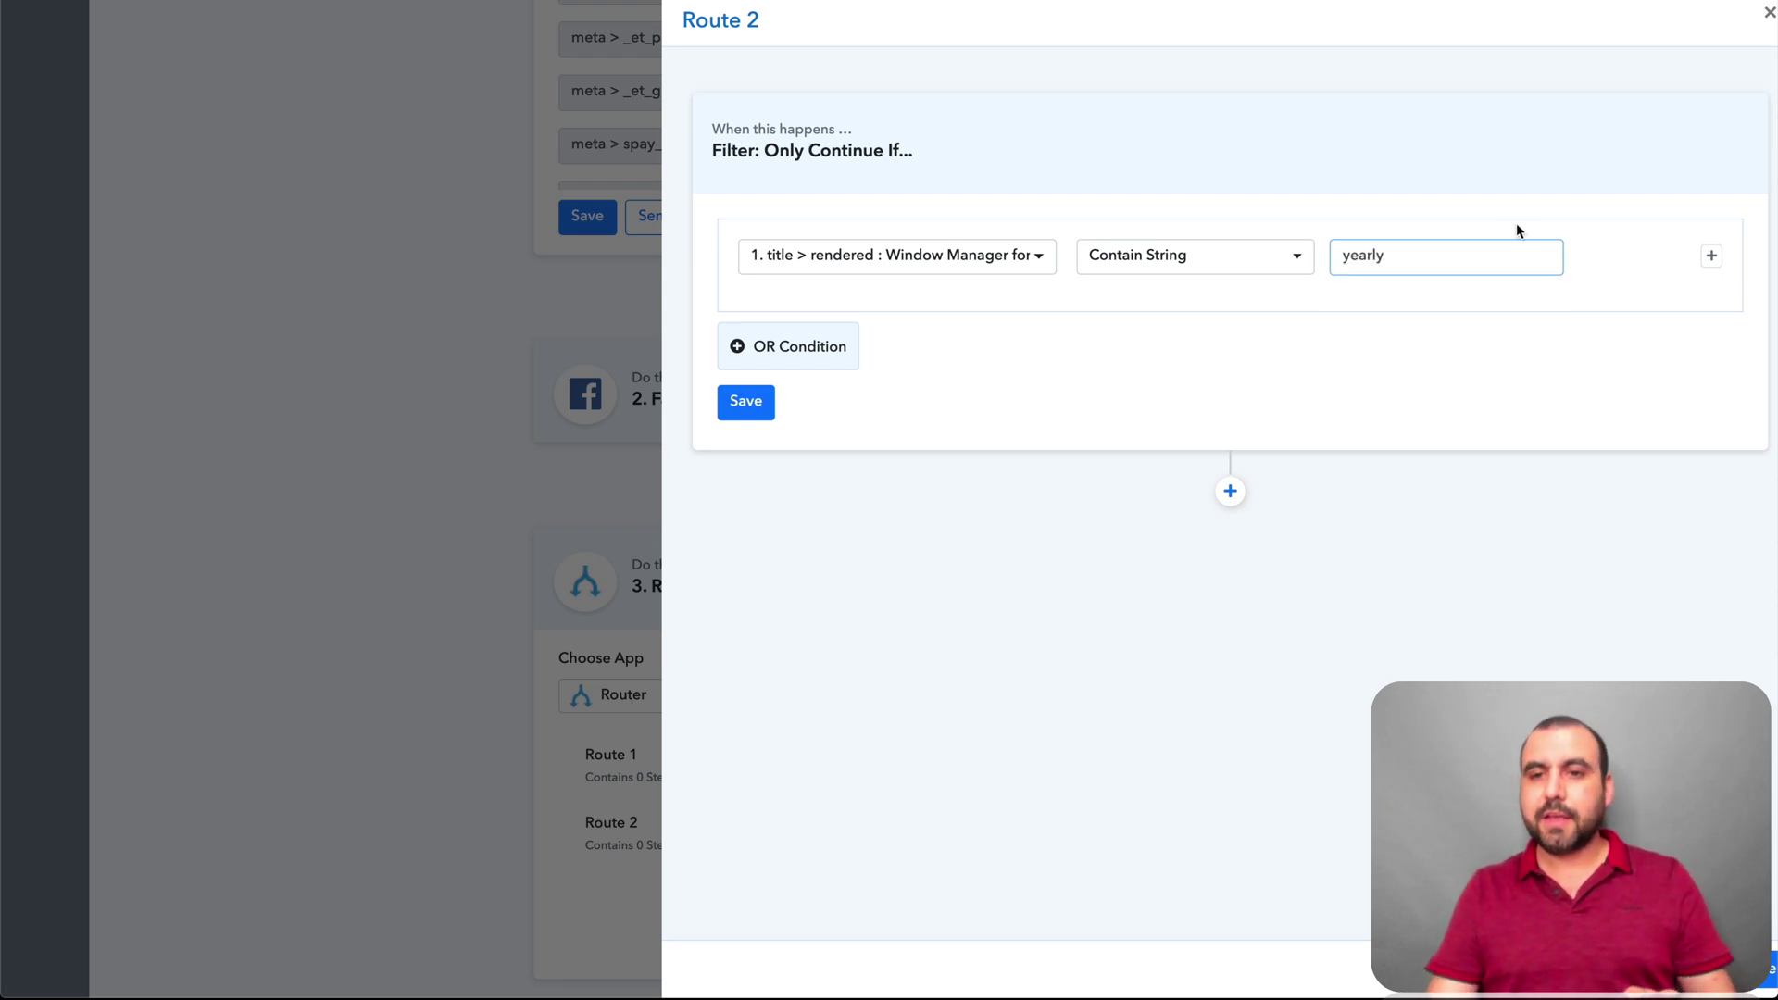
pyautogui.click(1298, 449)
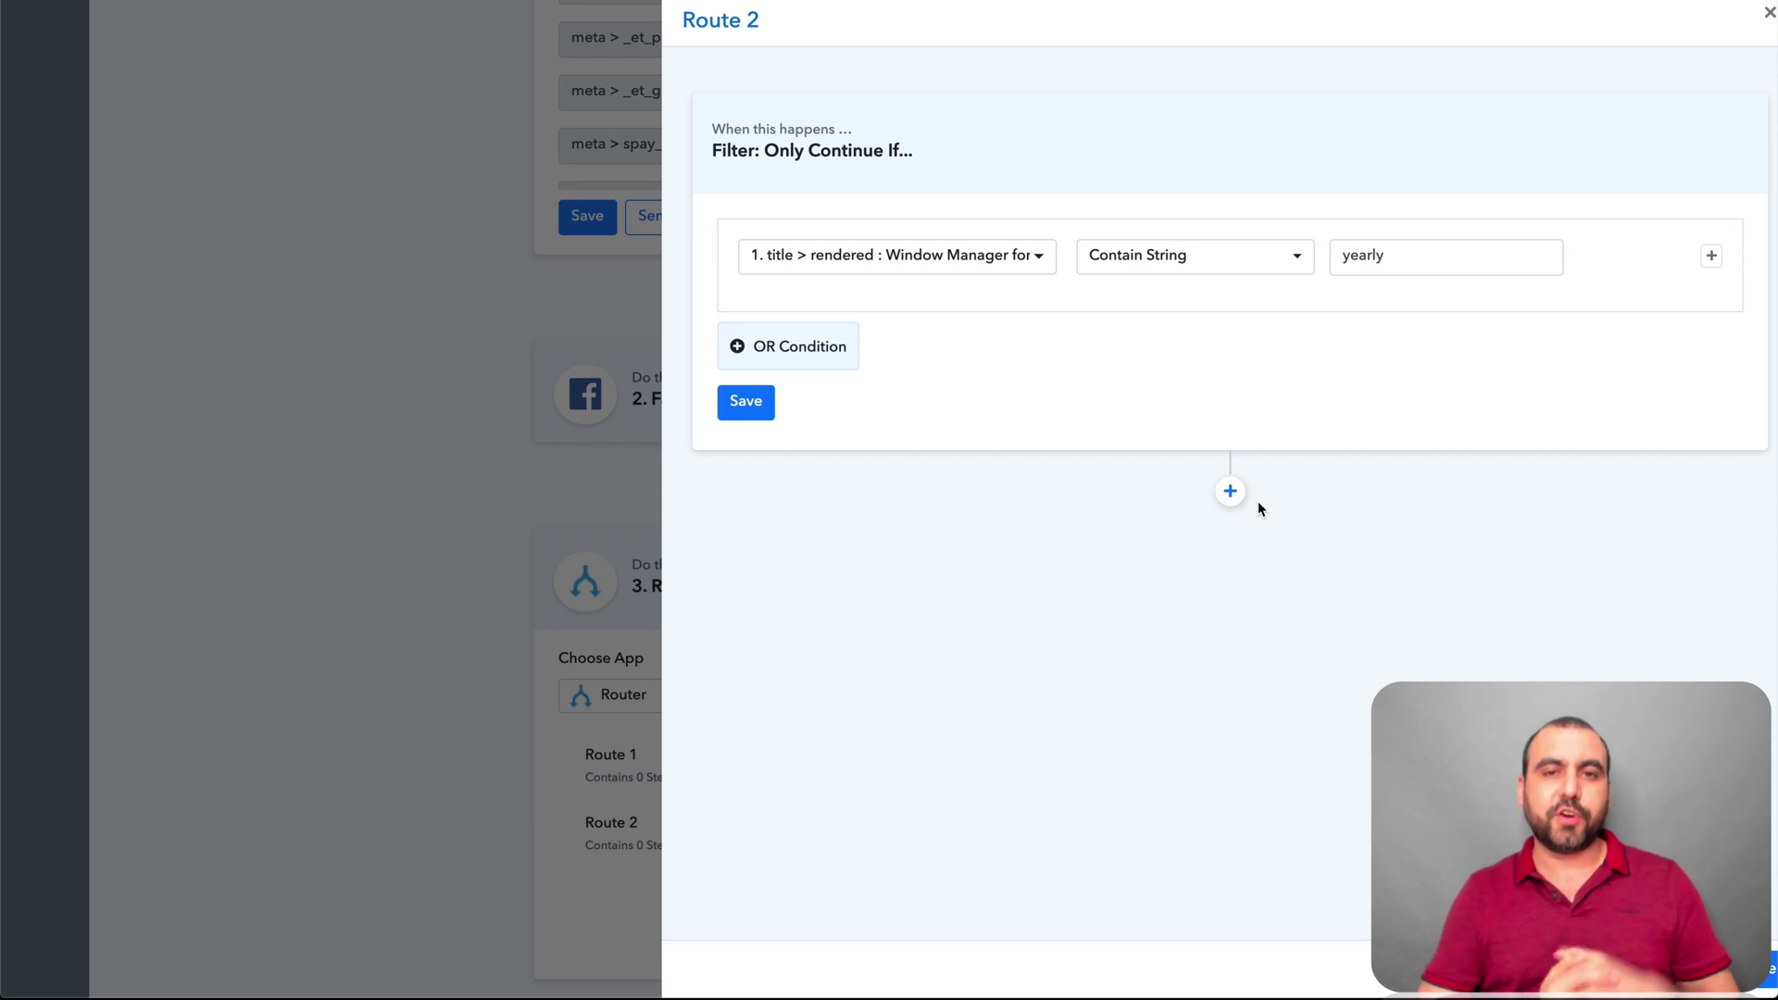
pyautogui.click(1768, 17)
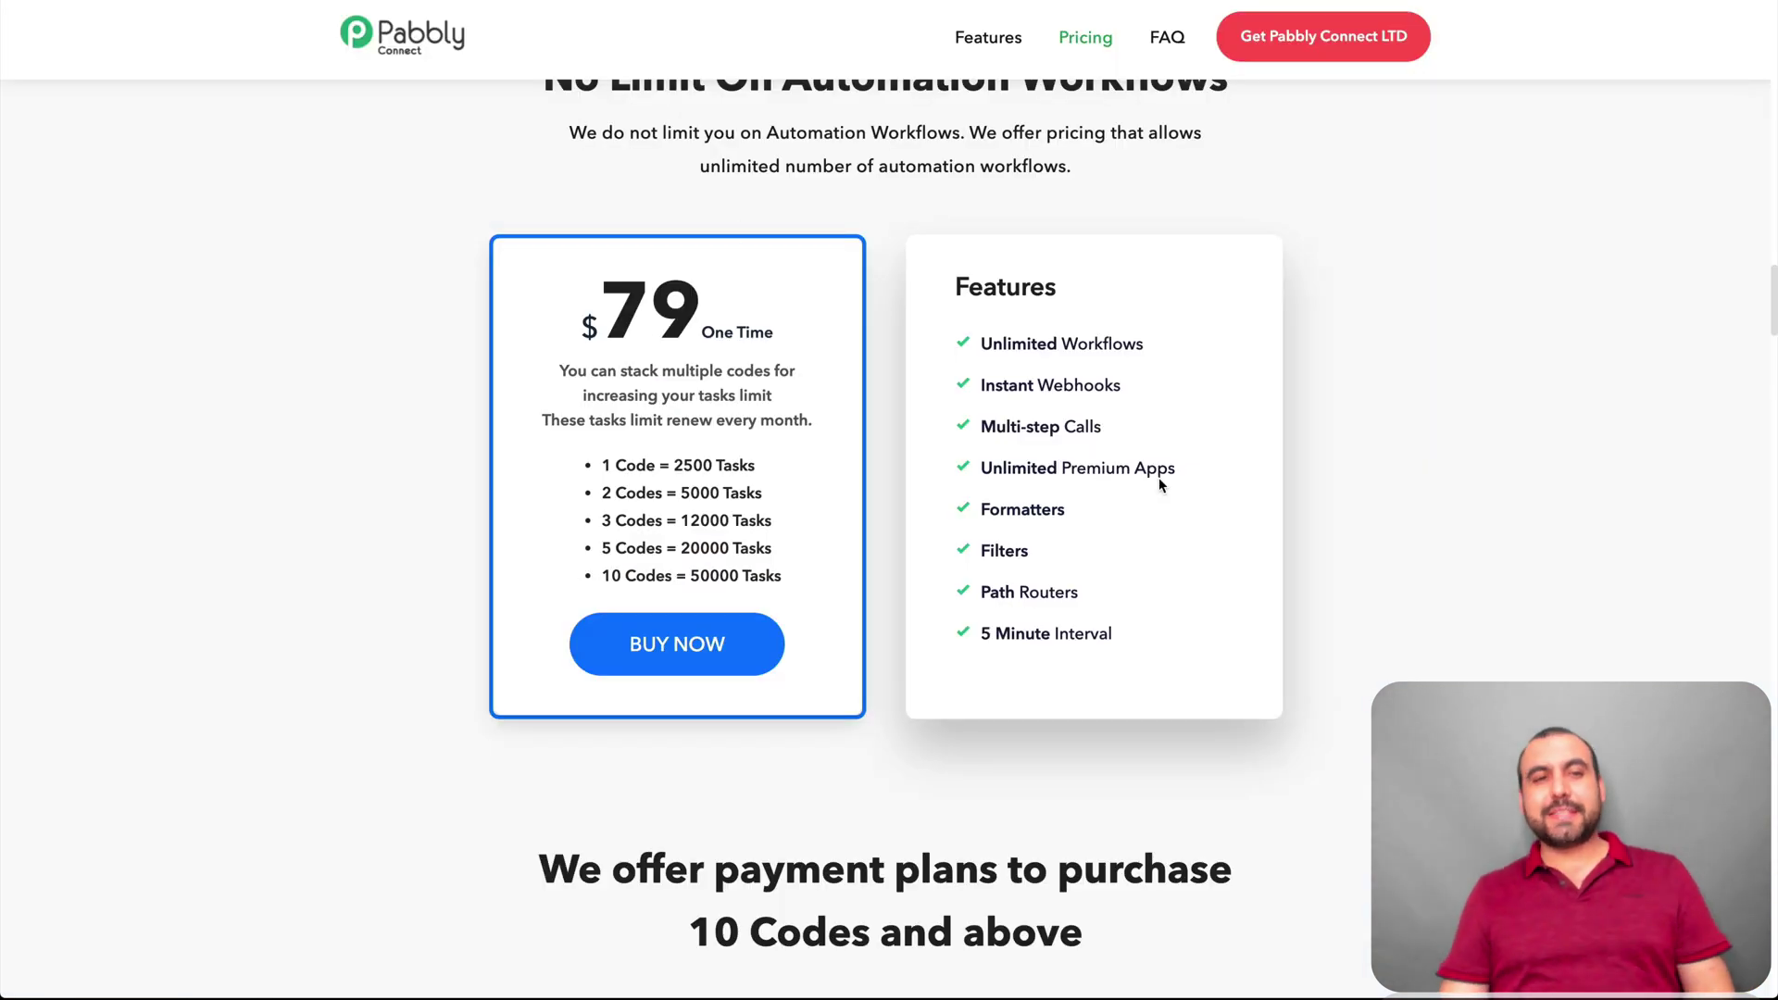
pyautogui.scroll(3, 1368, 532)
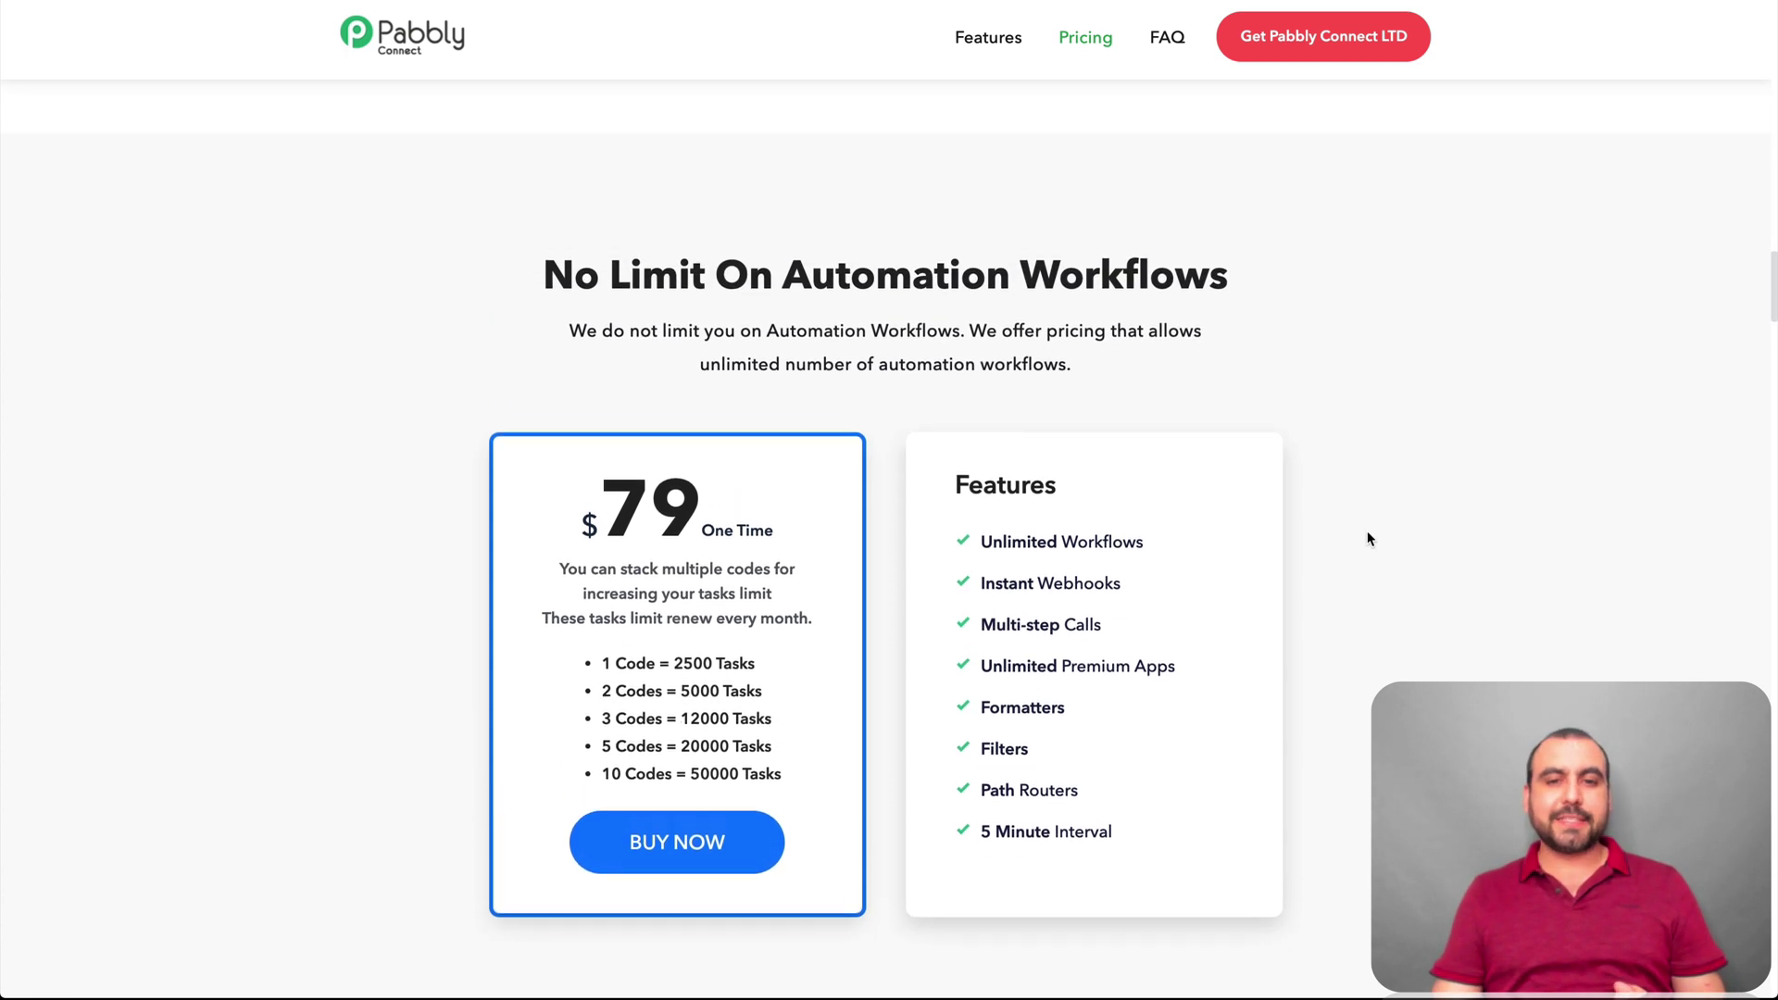